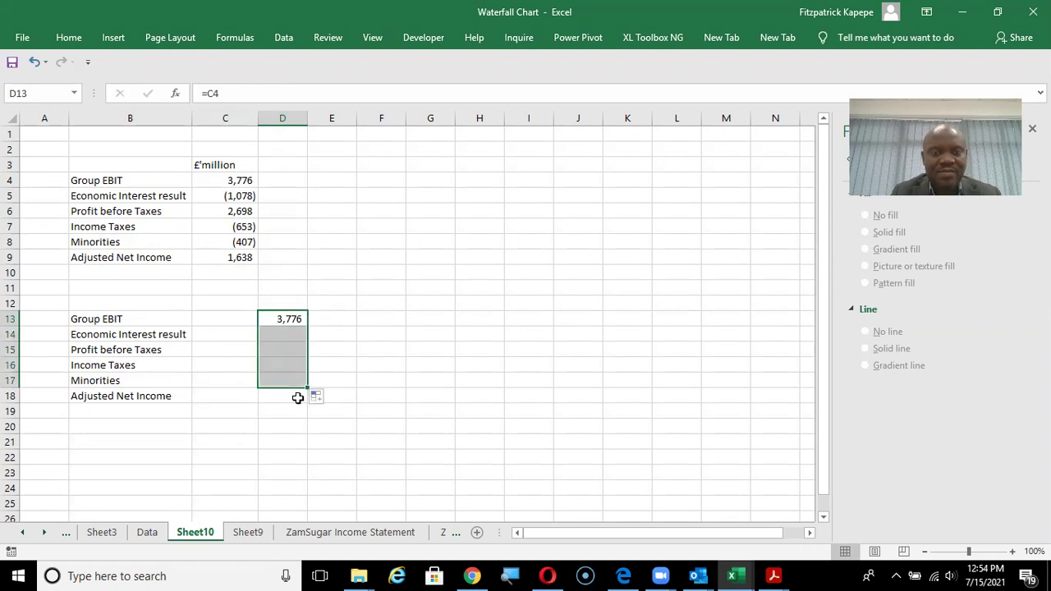
# Enter 0 for Adjusted Net Income in D18.
pyautogui.click(290, 399)
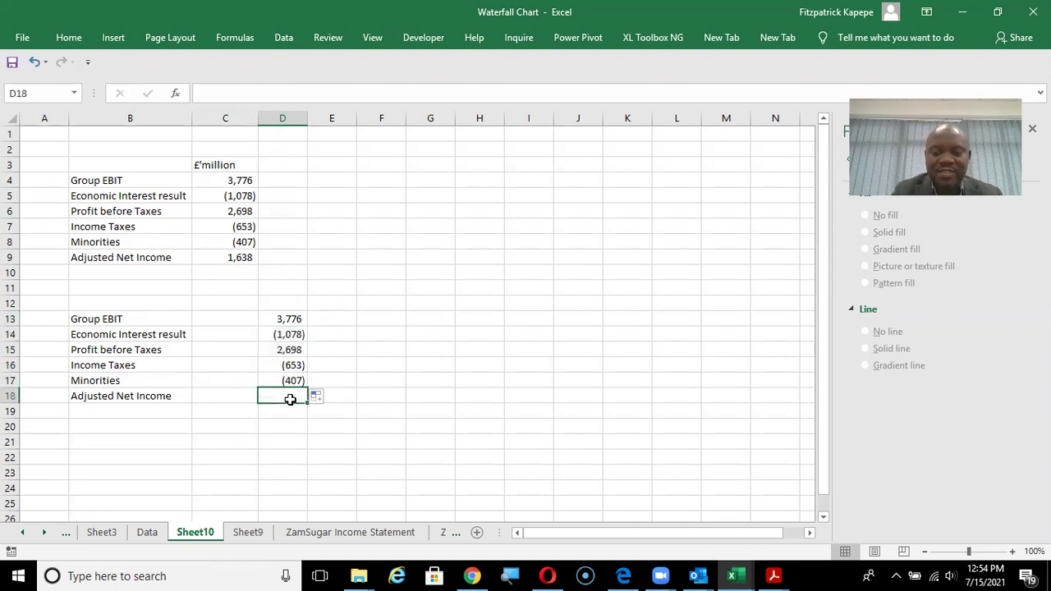
pyautogui.write('0')
pyautogui.press('Return')
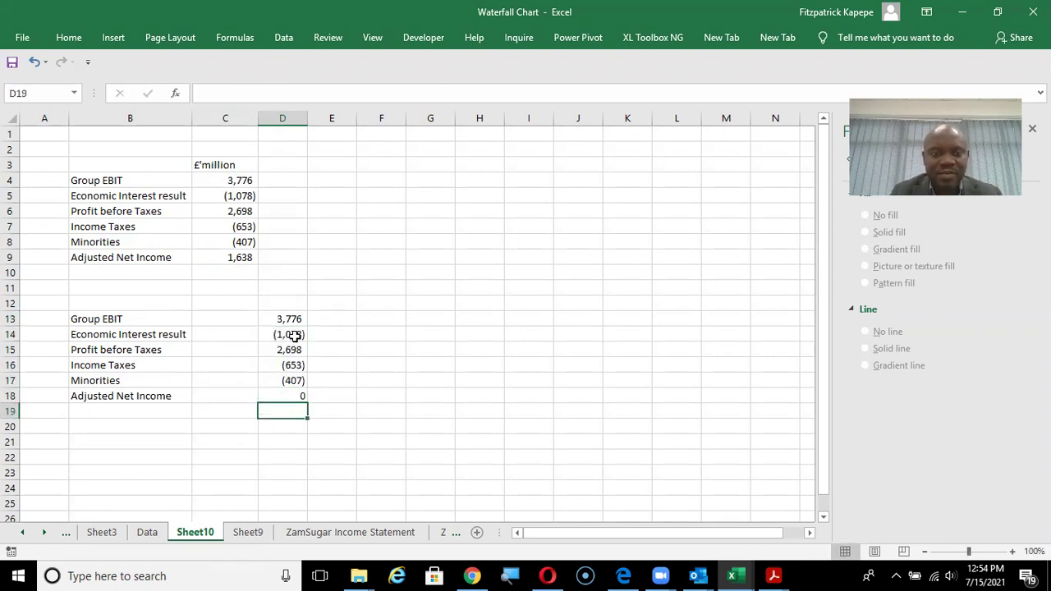
# Change the Group EBIT formula in D13 to =ABS(C4) and fill it down to D18.
pyautogui.click(287, 320)
pyautogui.click(206, 92)
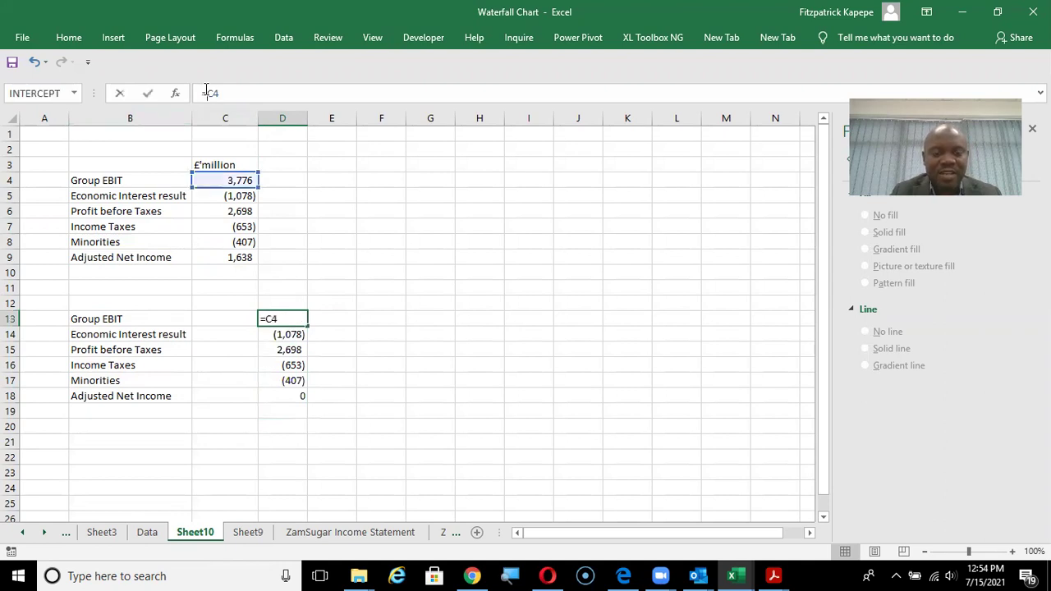
pyautogui.write('abs')
pyautogui.press('Tab')
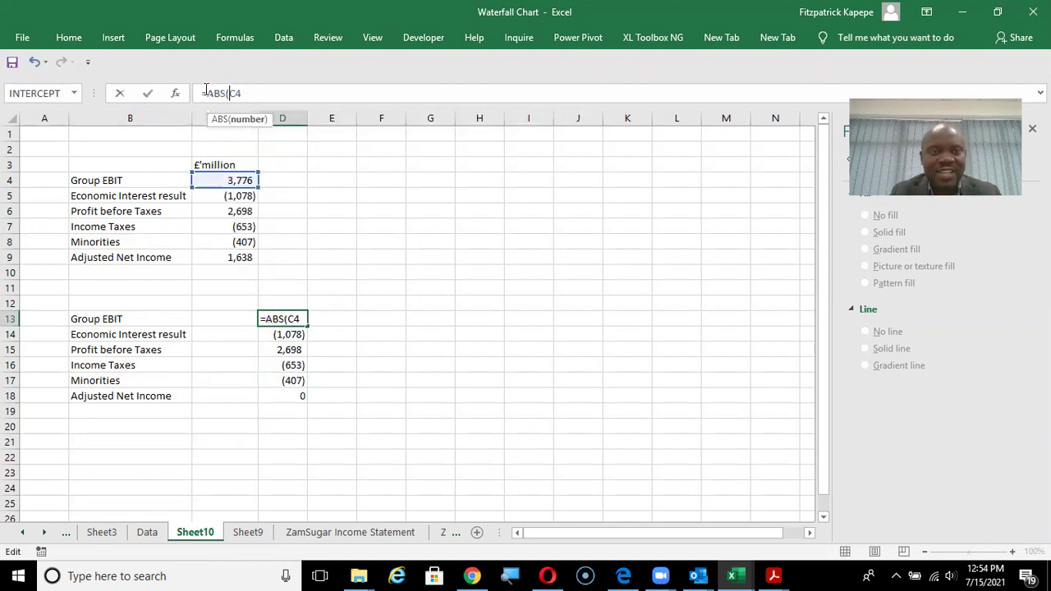
pyautogui.write(')')
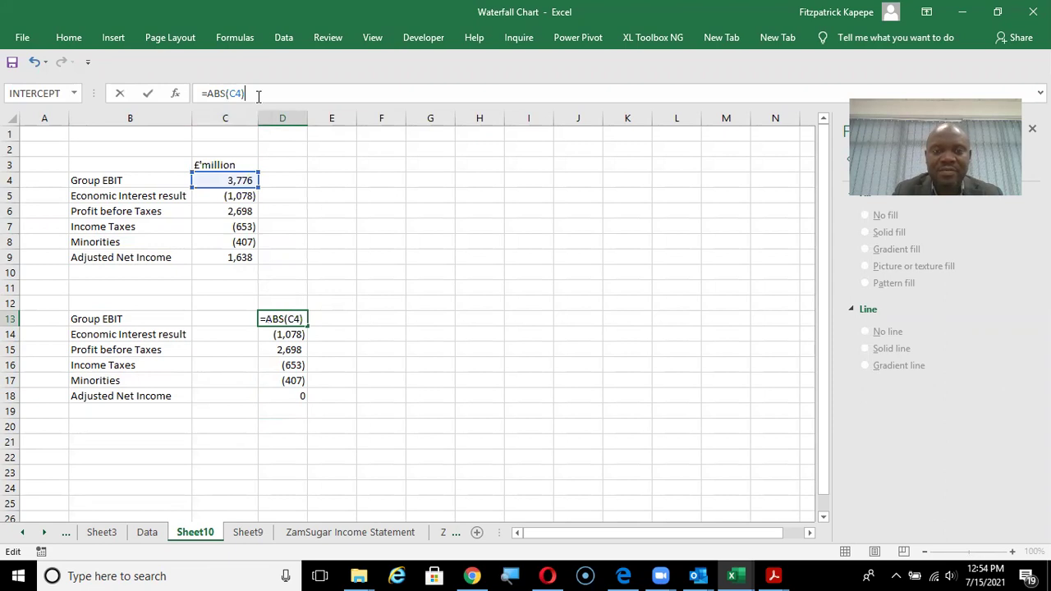
pyautogui.press('Return')
pyautogui.click(297, 317)
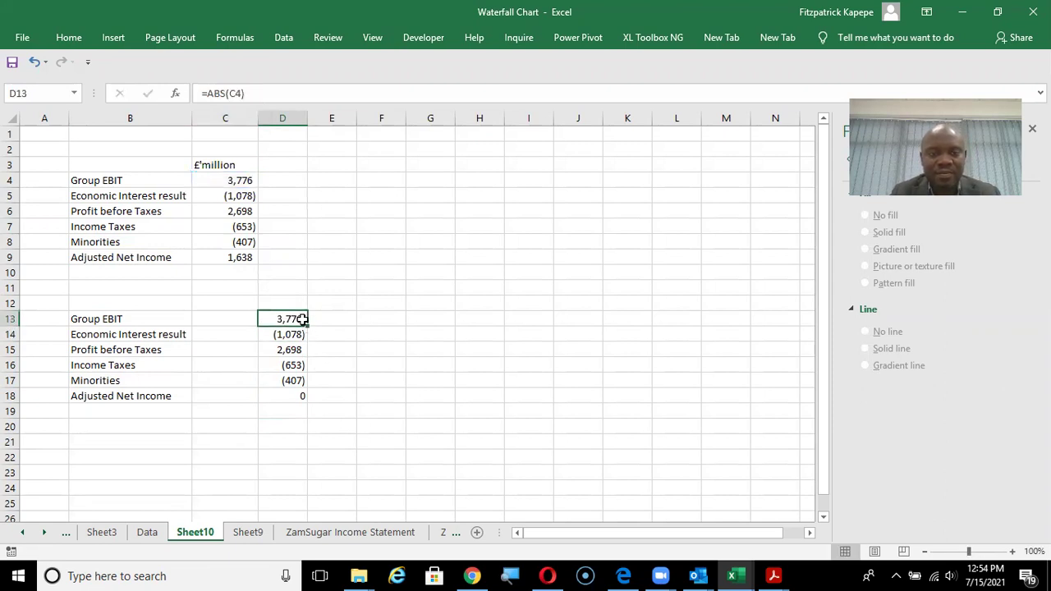
pyautogui.moveTo(304, 327); pyautogui.dragTo(303, 397)
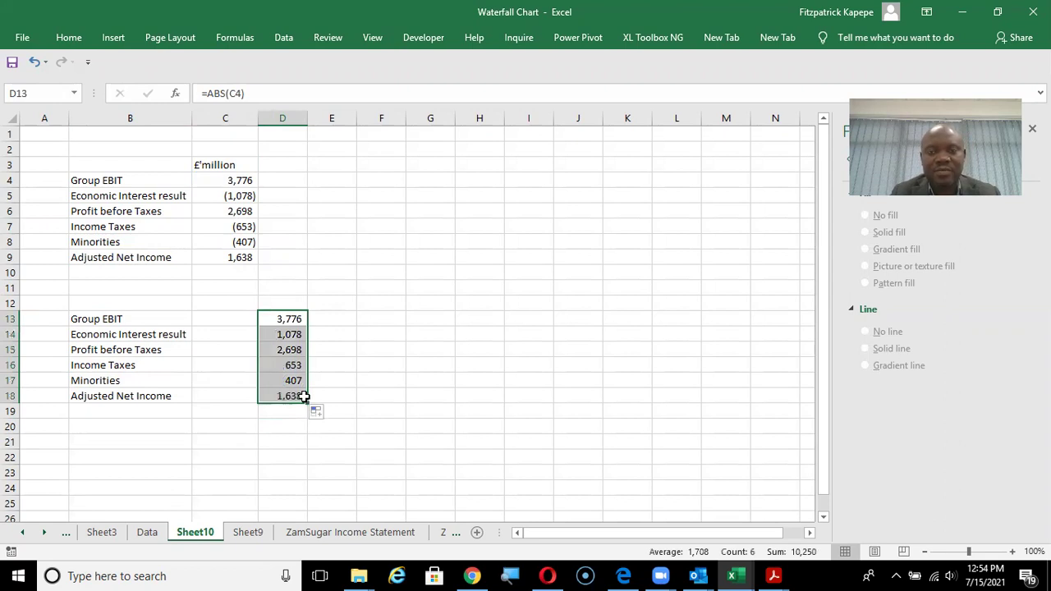
# Replace the filled formula for Adjusted Net Income in D18 with 0.
pyautogui.click(304, 397)
pyautogui.write('0')
pyautogui.press('Return')
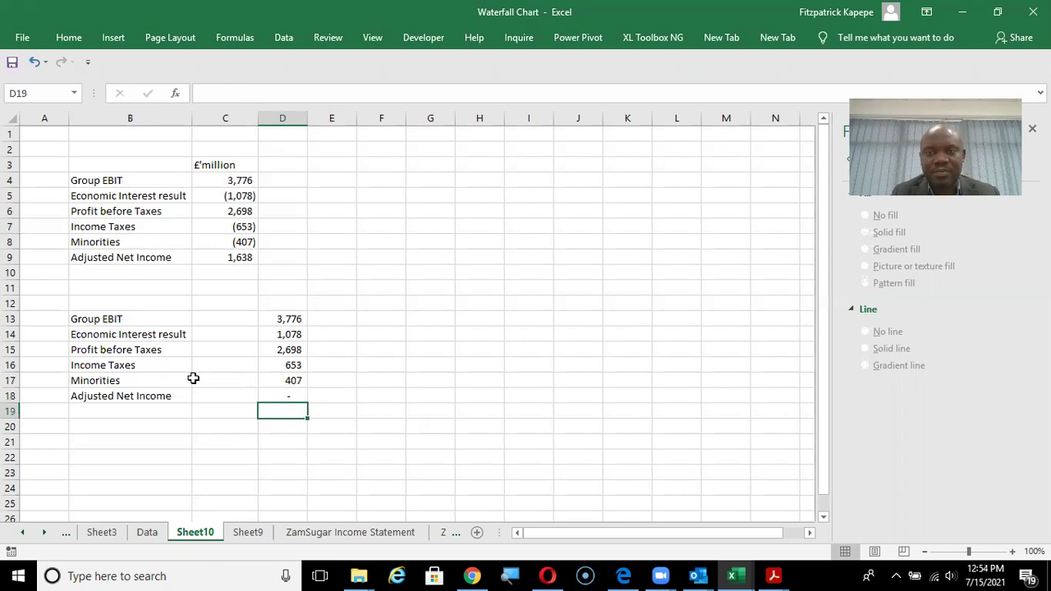
# Link the Group EBIT base value in C13 to the Adjusted Net Income cell with =D18.
pyautogui.click(223, 335)
pyautogui.click(218, 322)
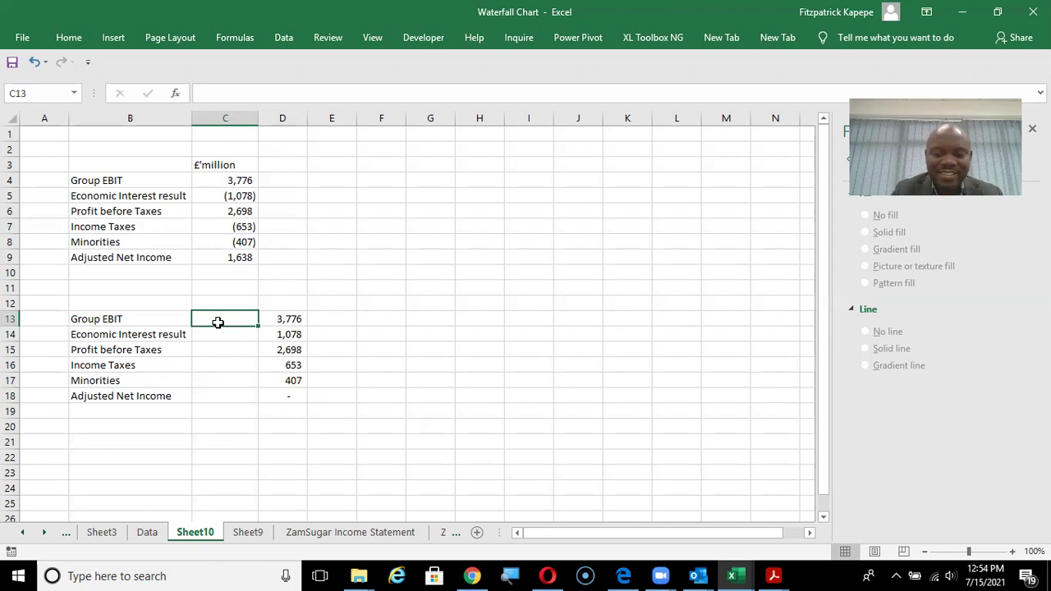
pyautogui.write('-')
pyautogui.press('BackSpace')
pyautogui.write('=')
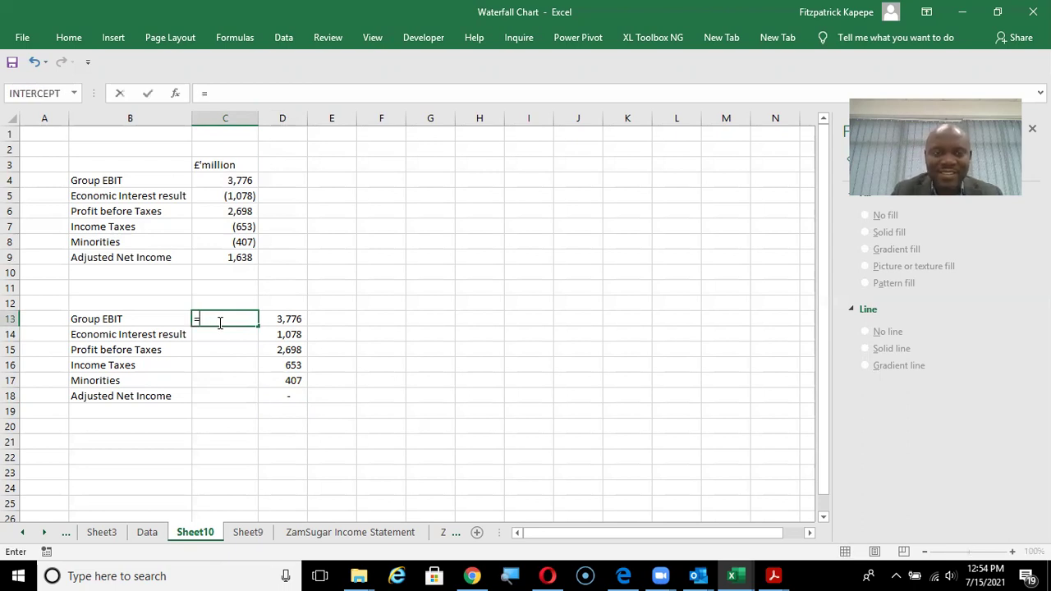
pyautogui.click(295, 398)
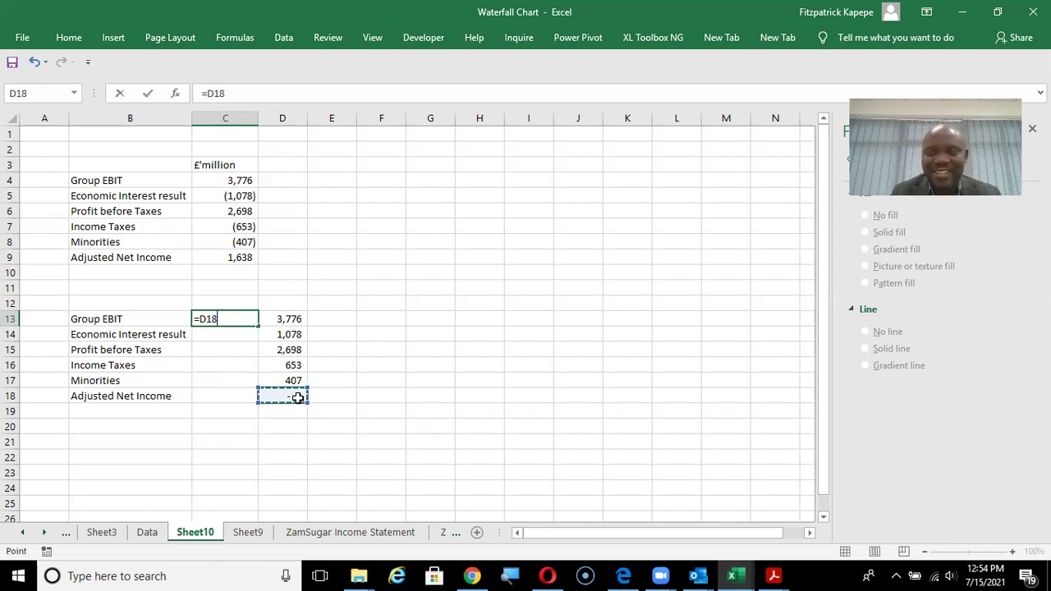
pyautogui.press('Return')
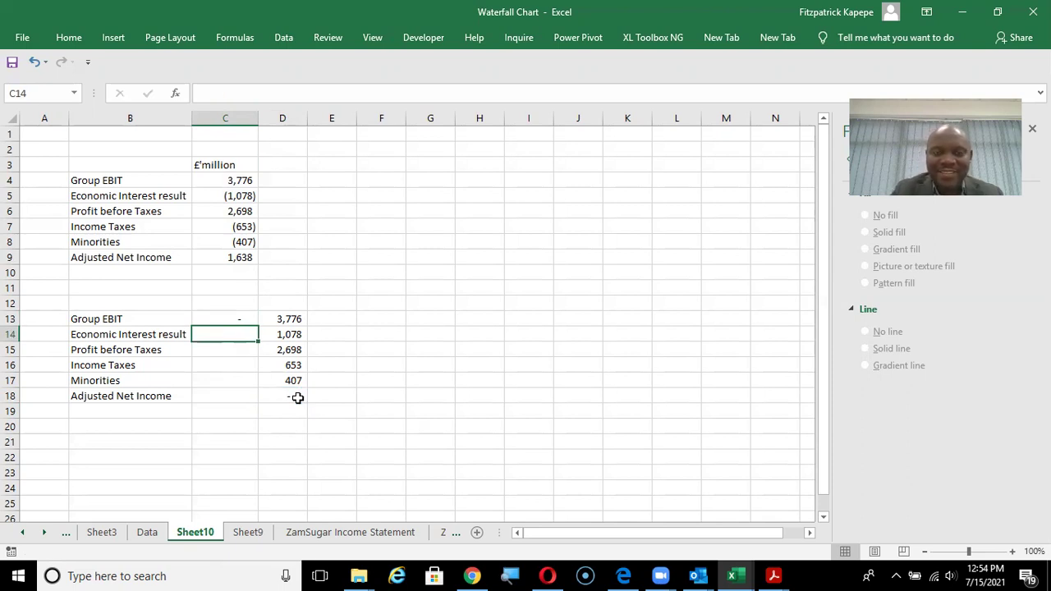
# Calculate the Economic Interest result base in C14 with the formula =D13-D14.
pyautogui.write('=')
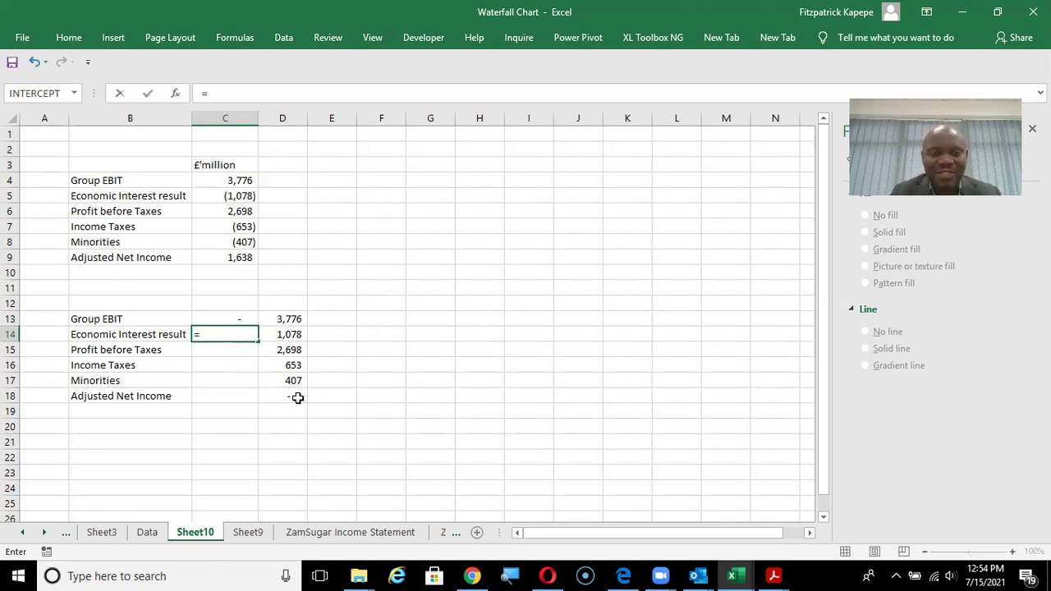
pyautogui.click(277, 318)
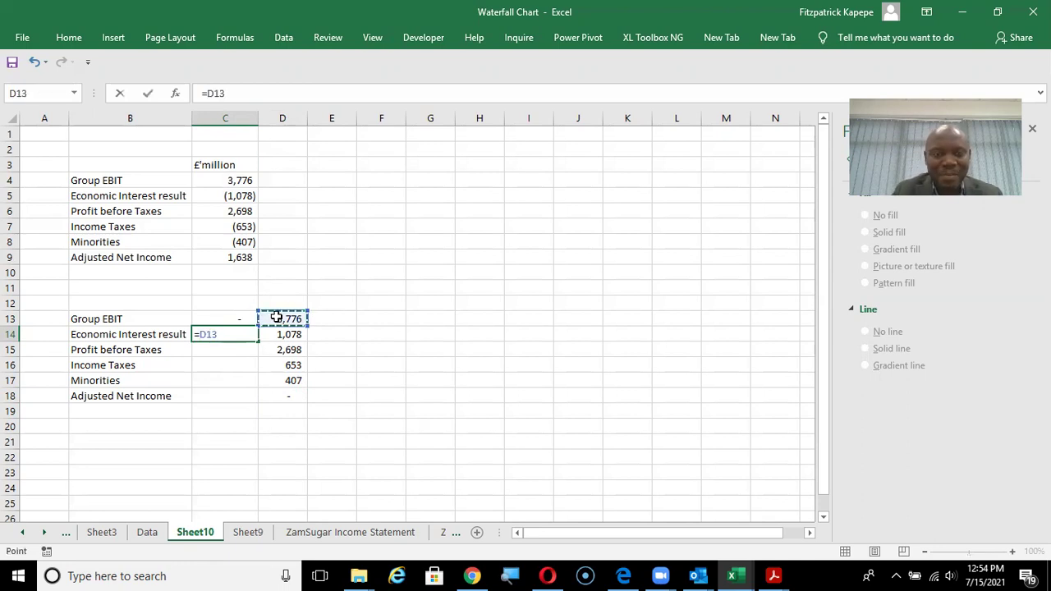
pyautogui.write('-')
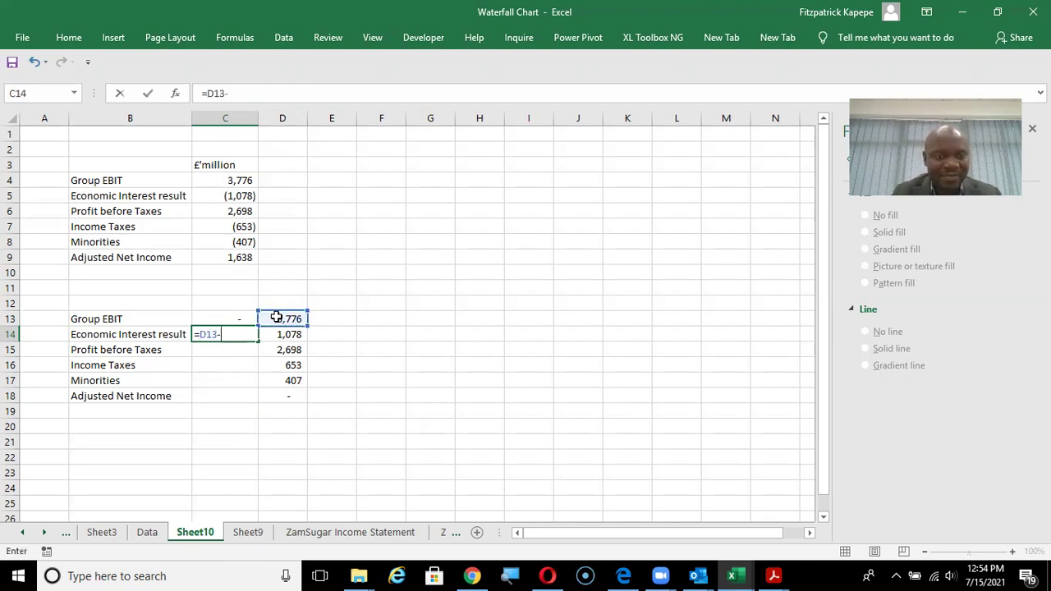
pyautogui.click(296, 335)
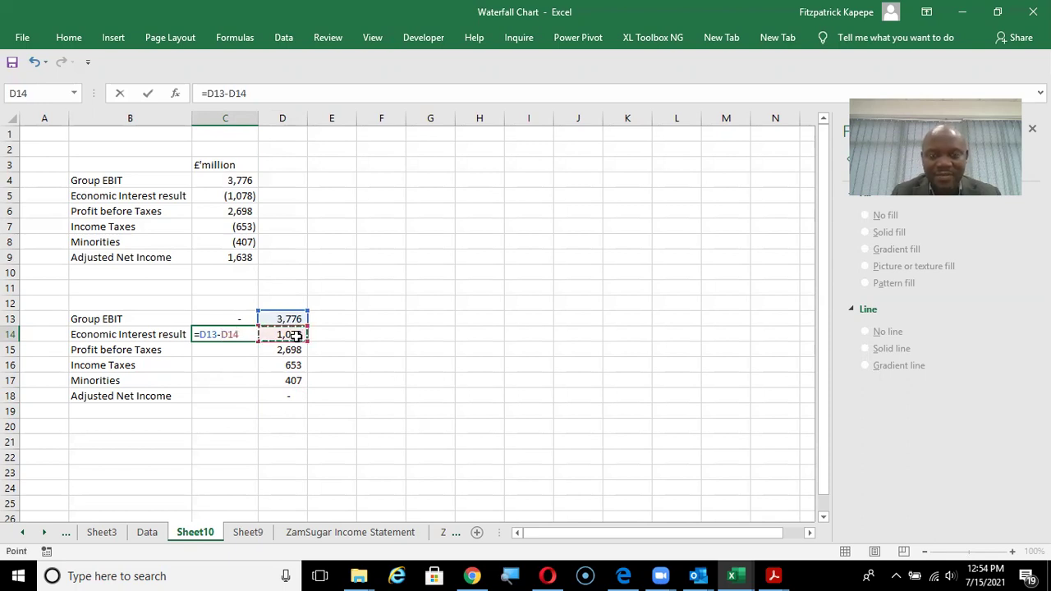
pyautogui.press('Return')
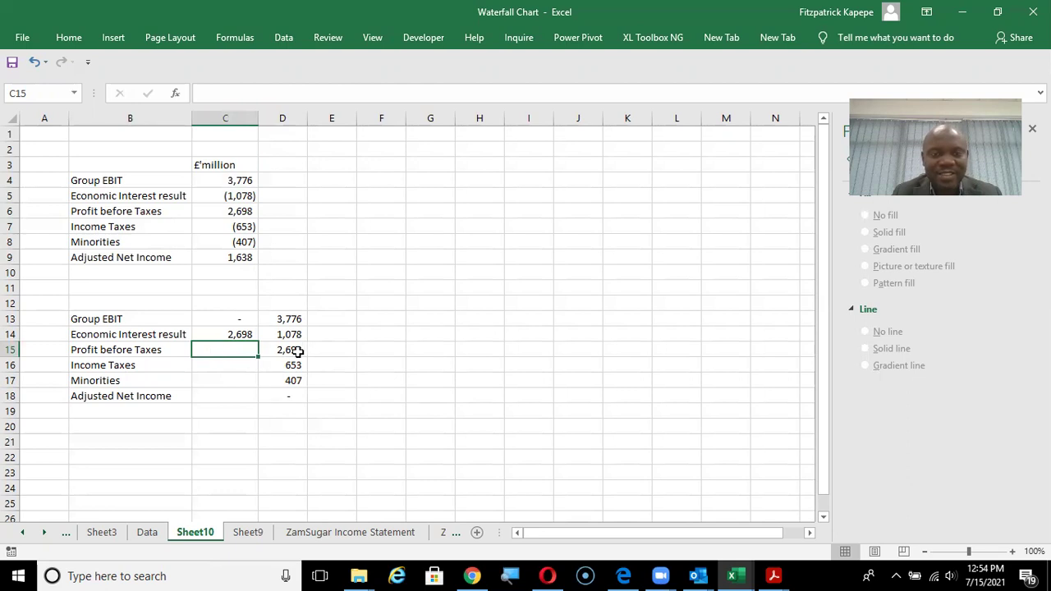
# Set the Profit before Taxes base in C15 to reference the cell above with =C14.
pyautogui.write('0')
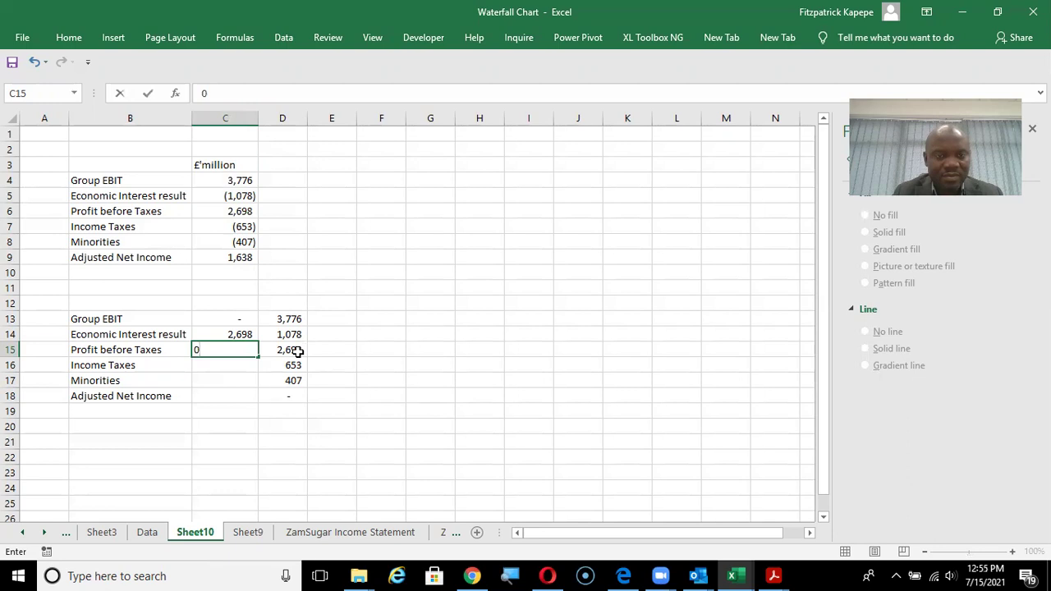
pyautogui.press('Return')
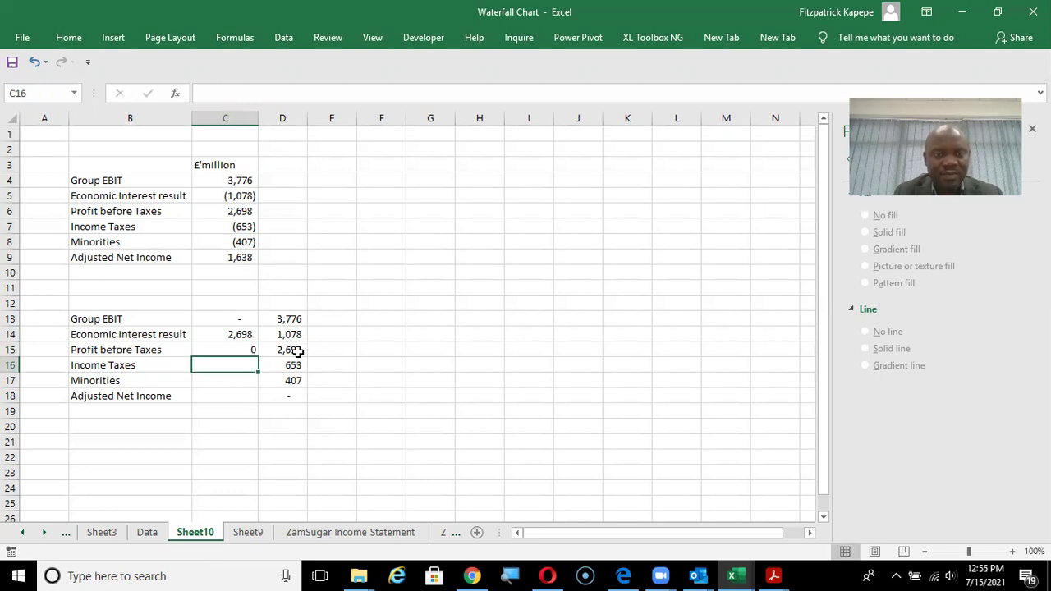
pyautogui.click(249, 348)
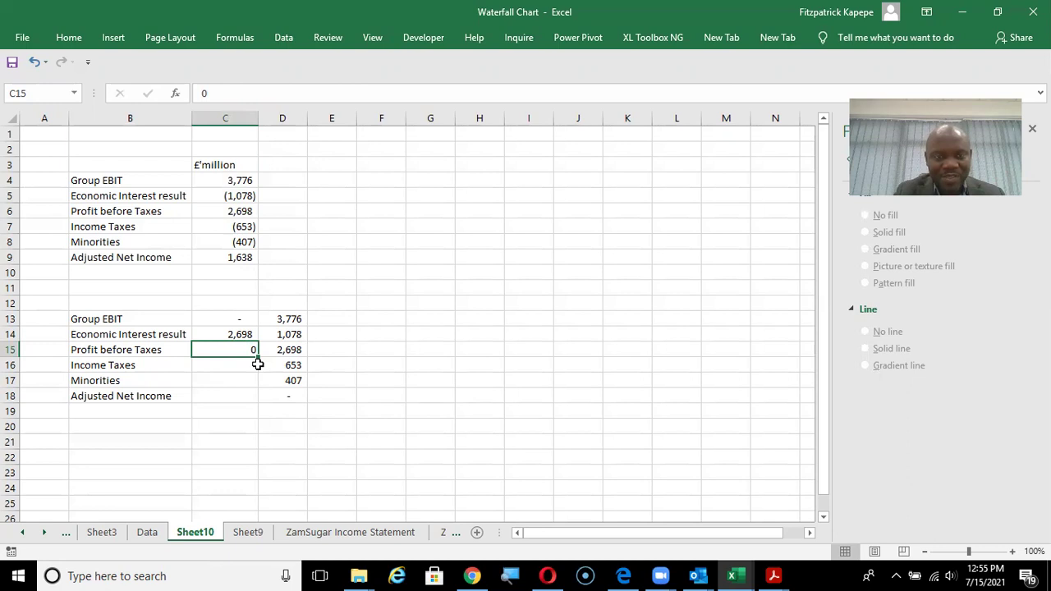
pyautogui.write('=')
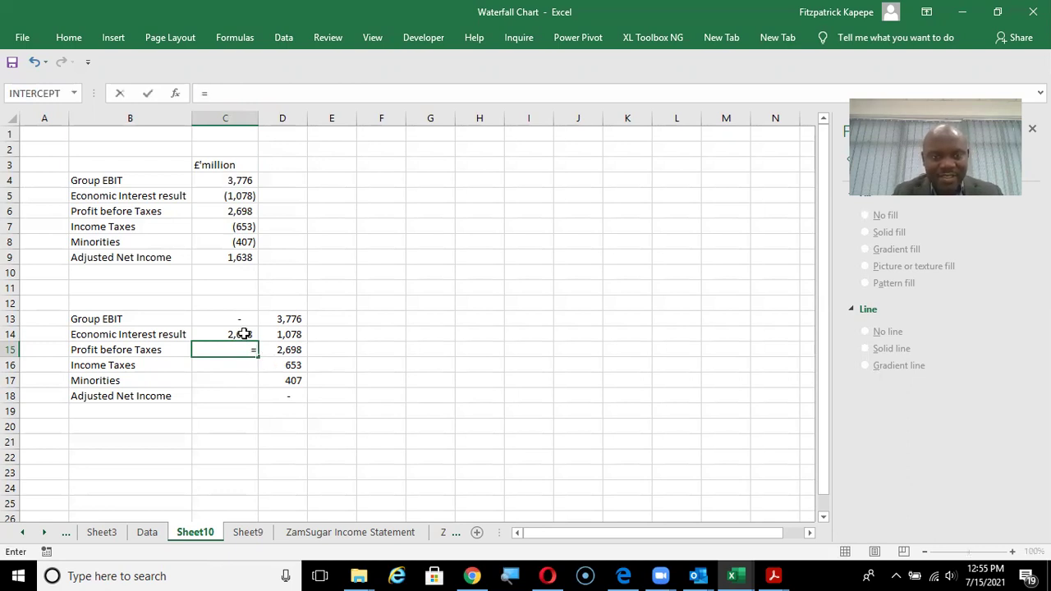
pyautogui.click(244, 334)
pyautogui.press('Return')
# Replace the Profit before Taxes formula in D15 with 0.
pyautogui.press('Up')
pyautogui.press('Right')
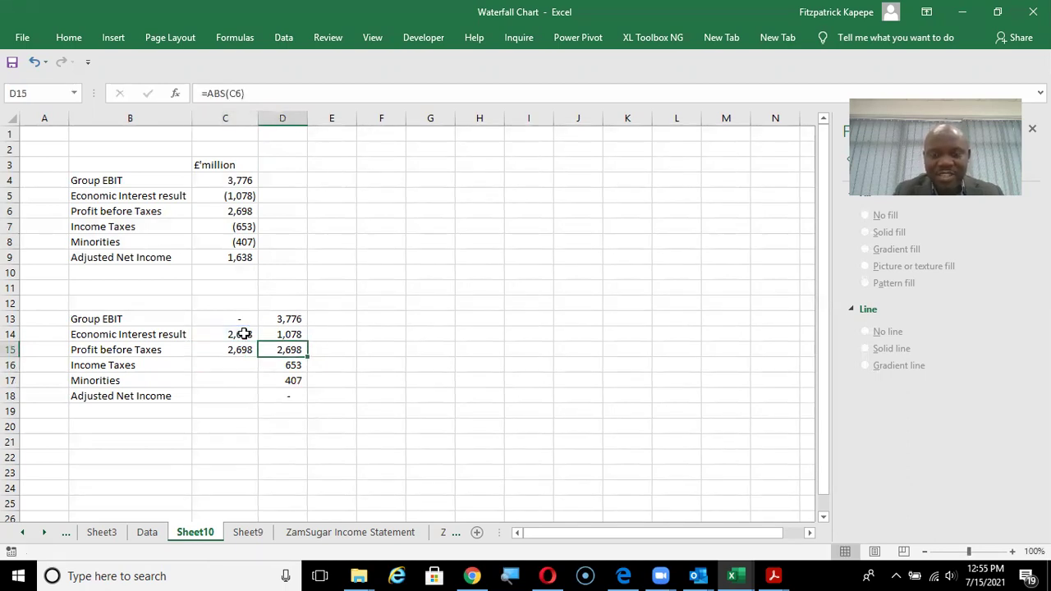
pyautogui.write('0')
pyautogui.press('Return')
pyautogui.press('Return')
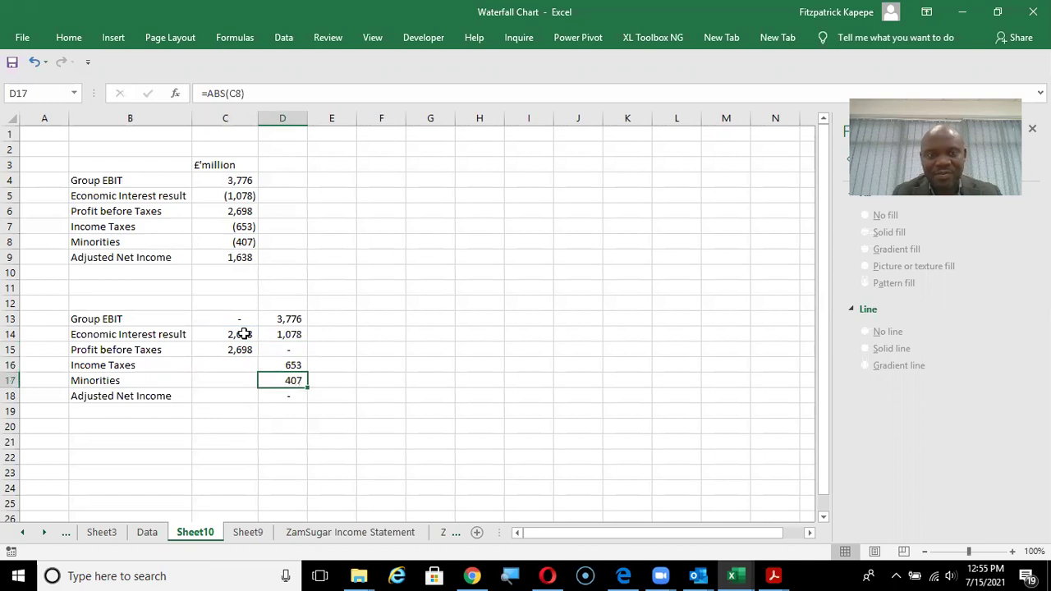
# Calculate the Income Taxes base in C16 with =C15-D16 and fill the formula down to Minorities in C17.
pyautogui.press('Left')
pyautogui.press('Up')
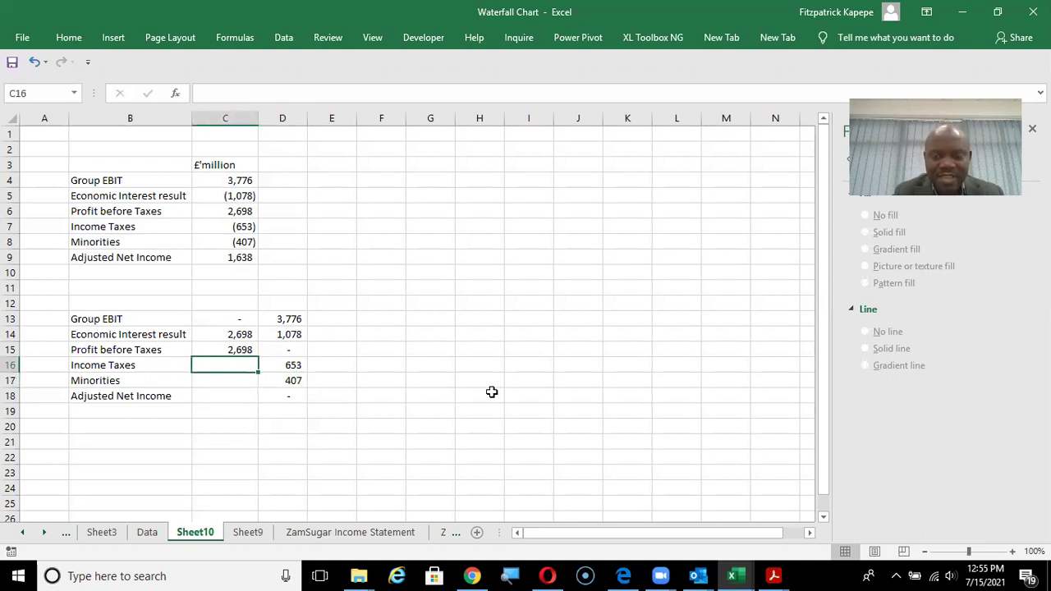
pyautogui.write('=')
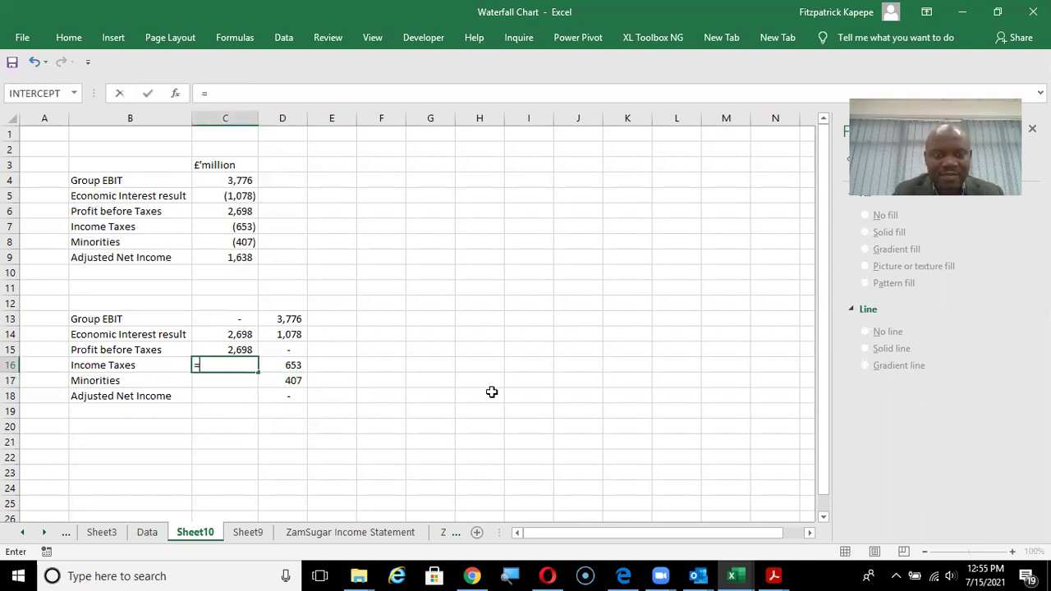
pyautogui.click(235, 352)
pyautogui.write('-')
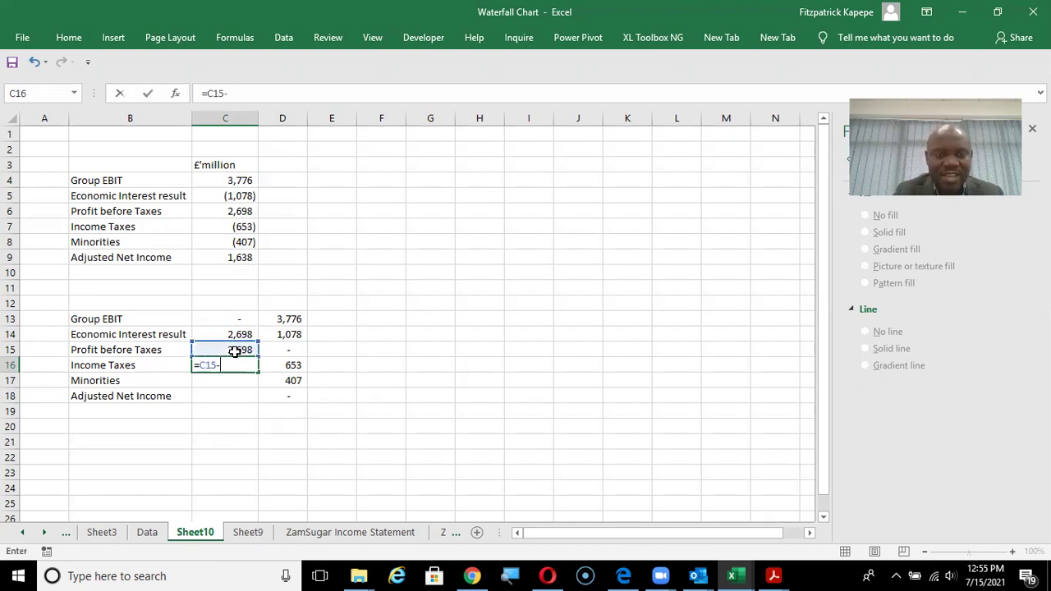
pyautogui.click(290, 362)
pyautogui.press('Return')
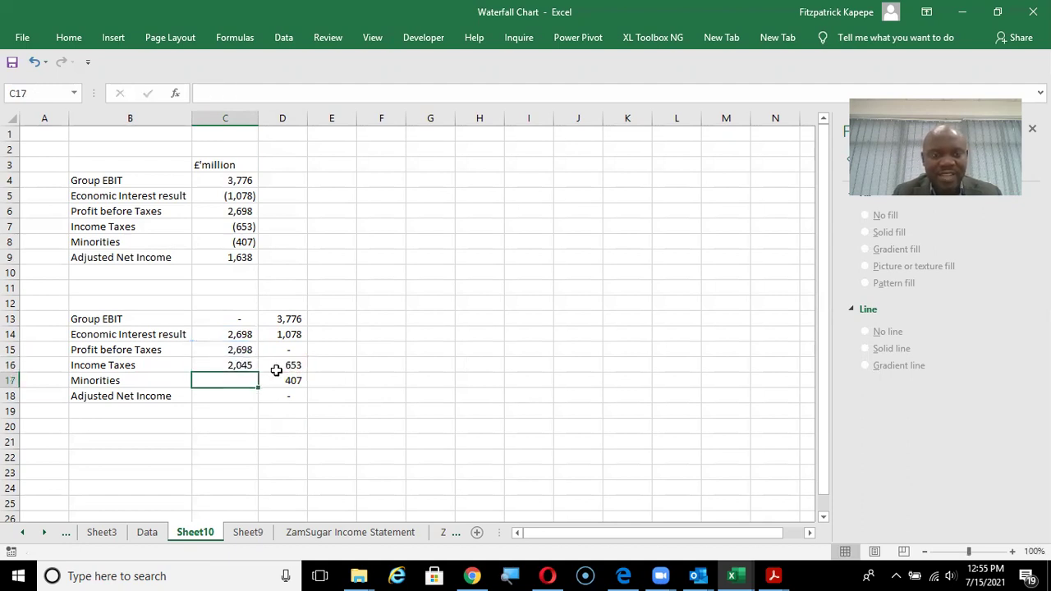
pyautogui.click(243, 366)
pyautogui.moveTo(257, 375); pyautogui.dragTo(256, 382)
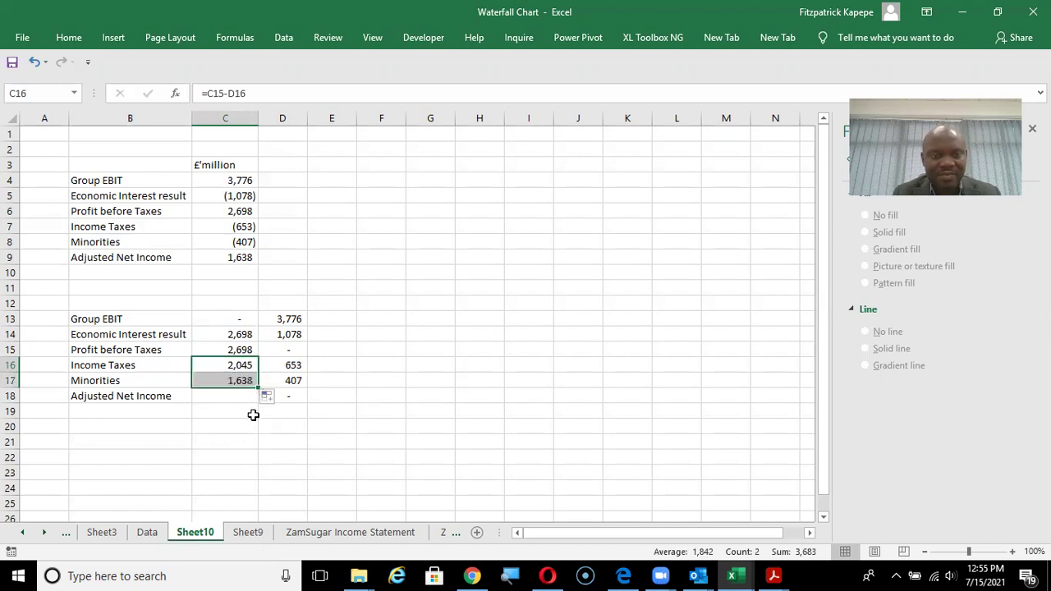
# Set the Adjusted Net Income base in C18 to the Minorities base with =C17.
pyautogui.click(241, 395)
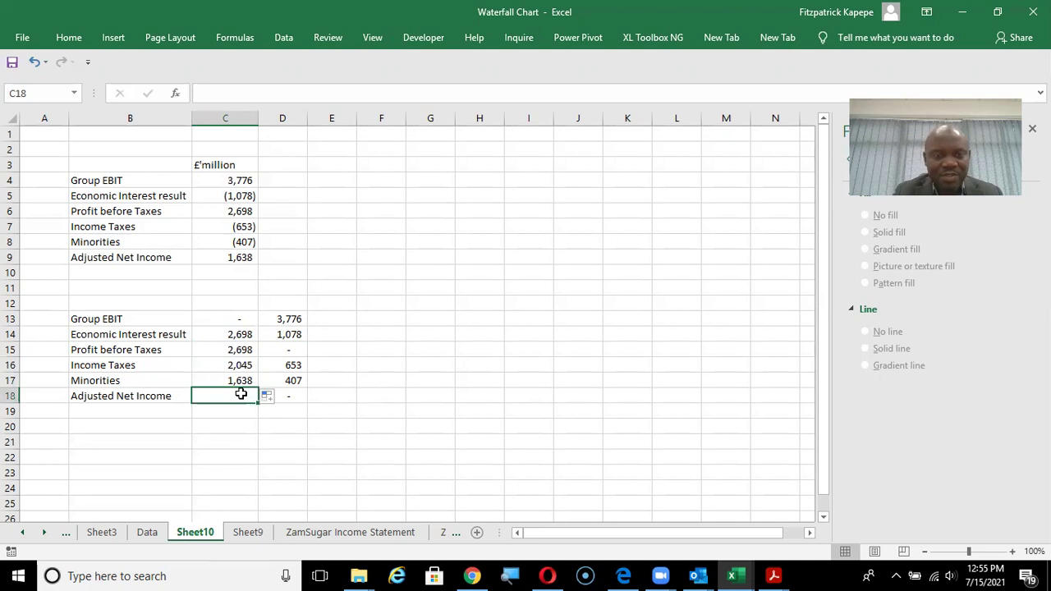
pyautogui.write('=')
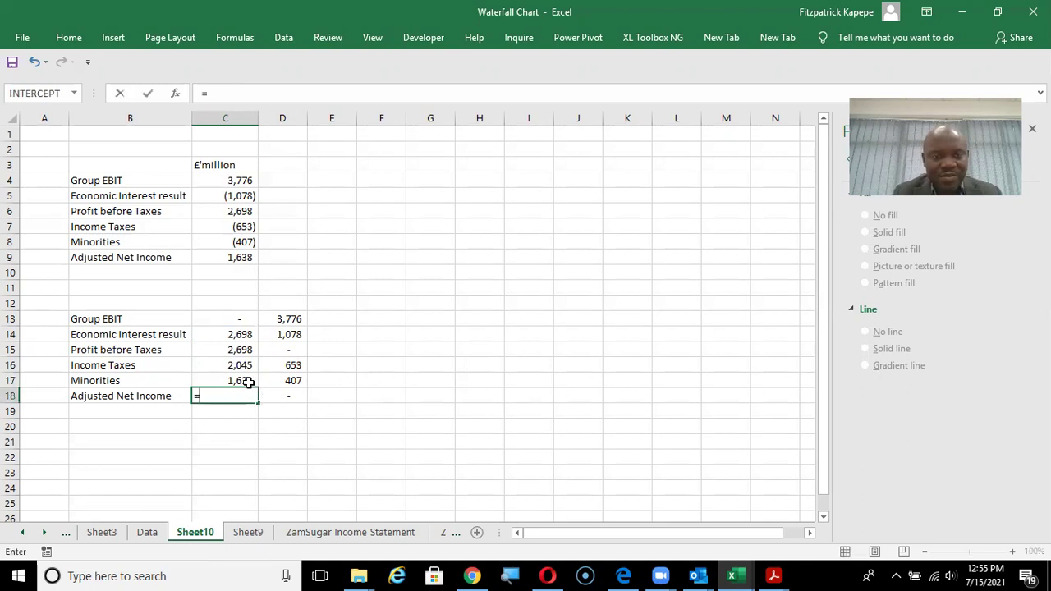
pyautogui.click(244, 381)
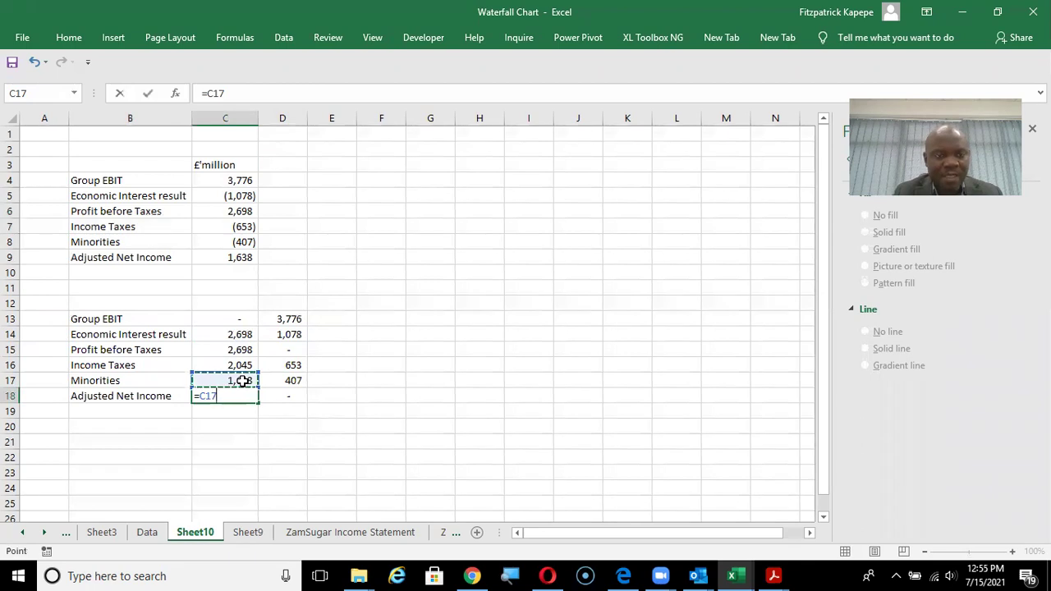
pyautogui.press('Return')
pyautogui.click(425, 407)
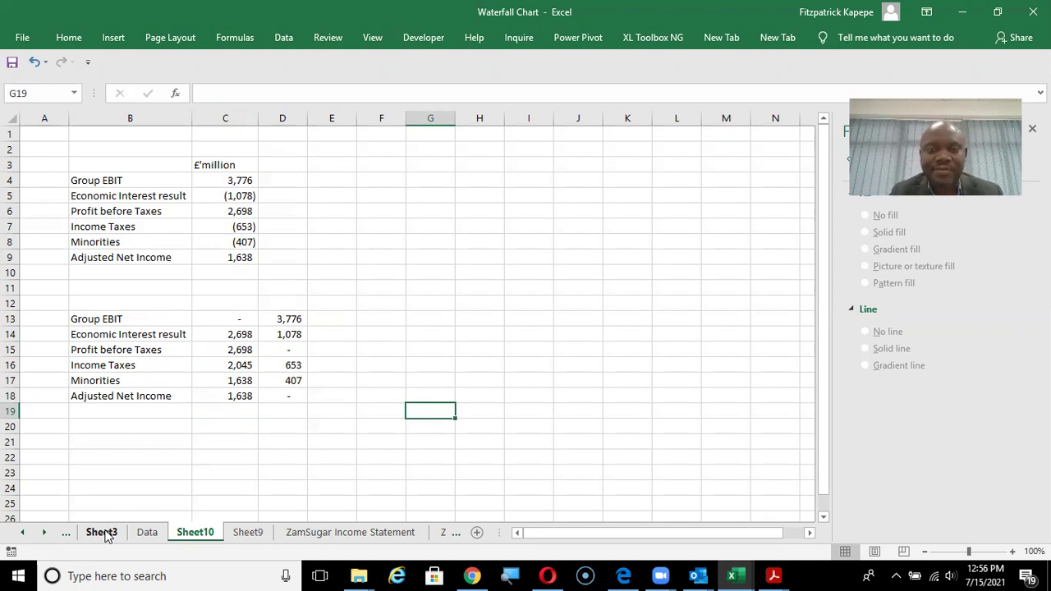
# Switch to Chrome to review the E.ON Adjusted Net Income bridge chart and return to the Excel workbook.
pyautogui.hotkey('alt', 'Tab')
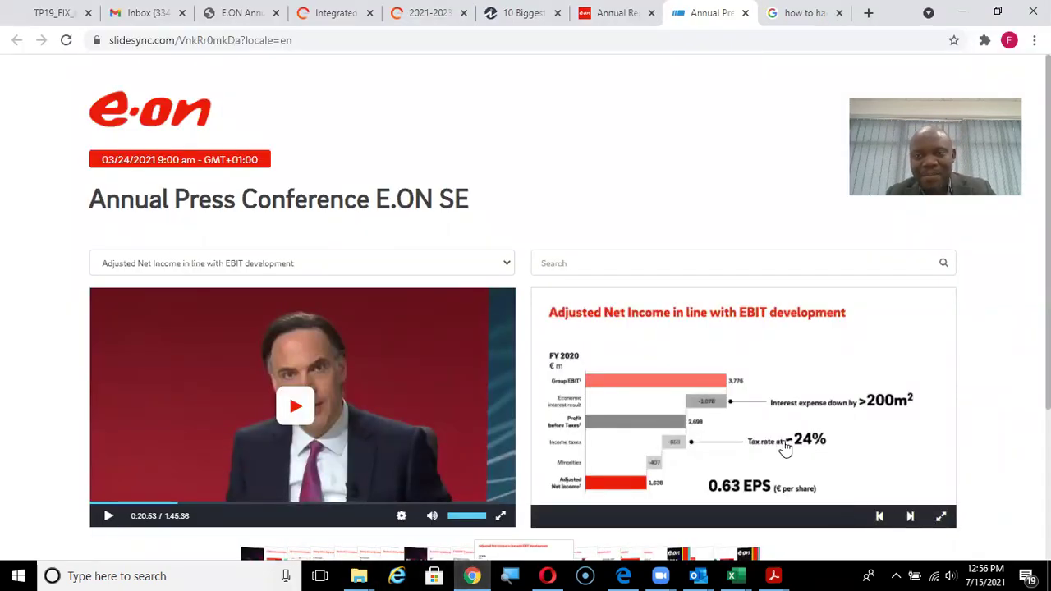
pyautogui.hotkey('alt', 'Tab')
# Try the built-in Waterfall chart on the helper table B13:D18, and delete the inserted chart.
pyautogui.click(95, 319)
pyautogui.moveTo(96, 319); pyautogui.dragTo(286, 389)
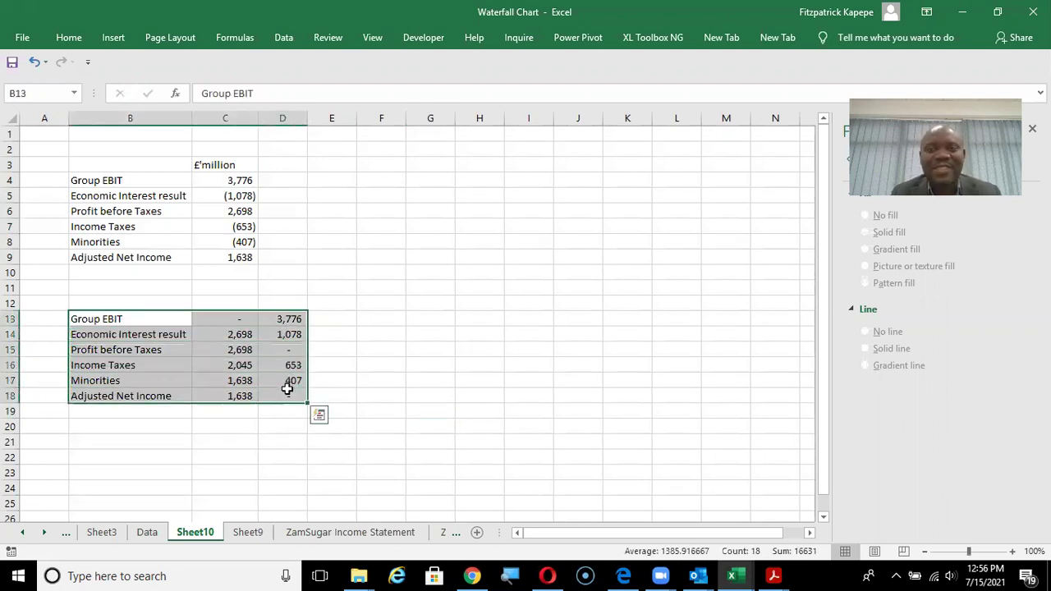
pyautogui.click(114, 37)
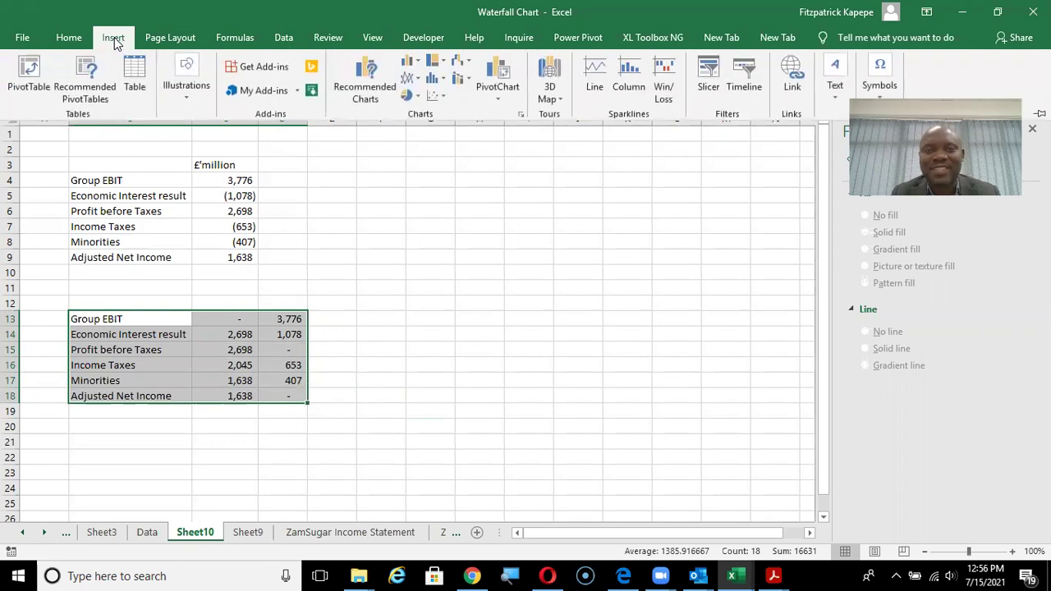
pyautogui.click(418, 64)
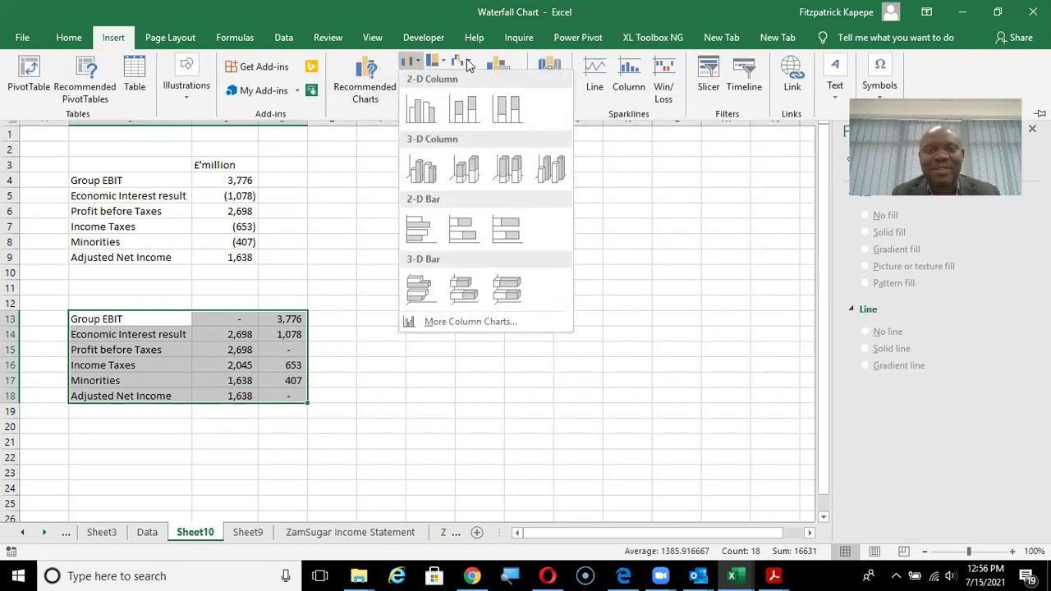
pyautogui.click(465, 62)
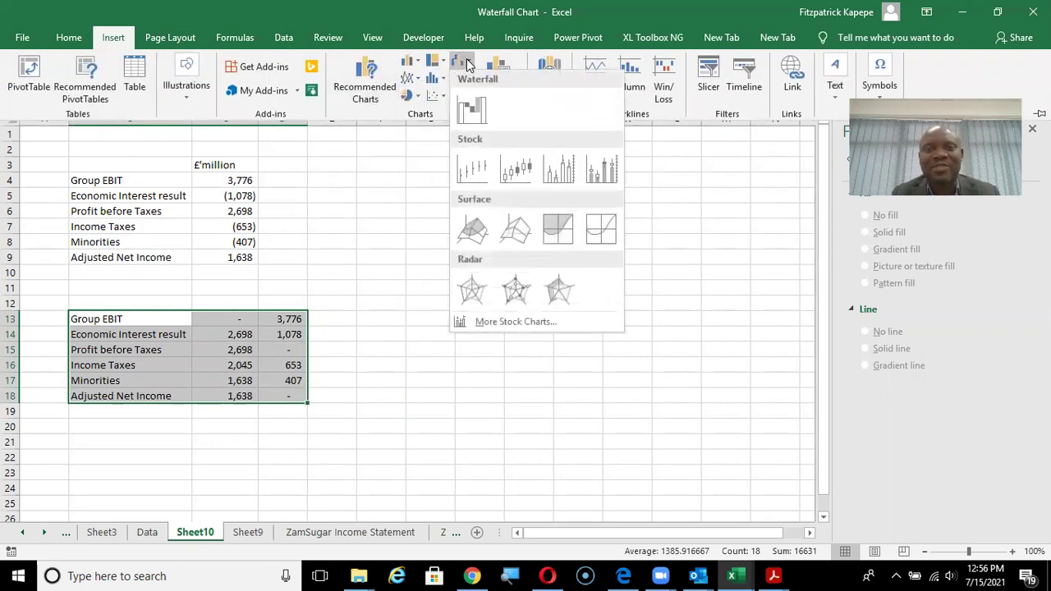
pyautogui.click(480, 117)
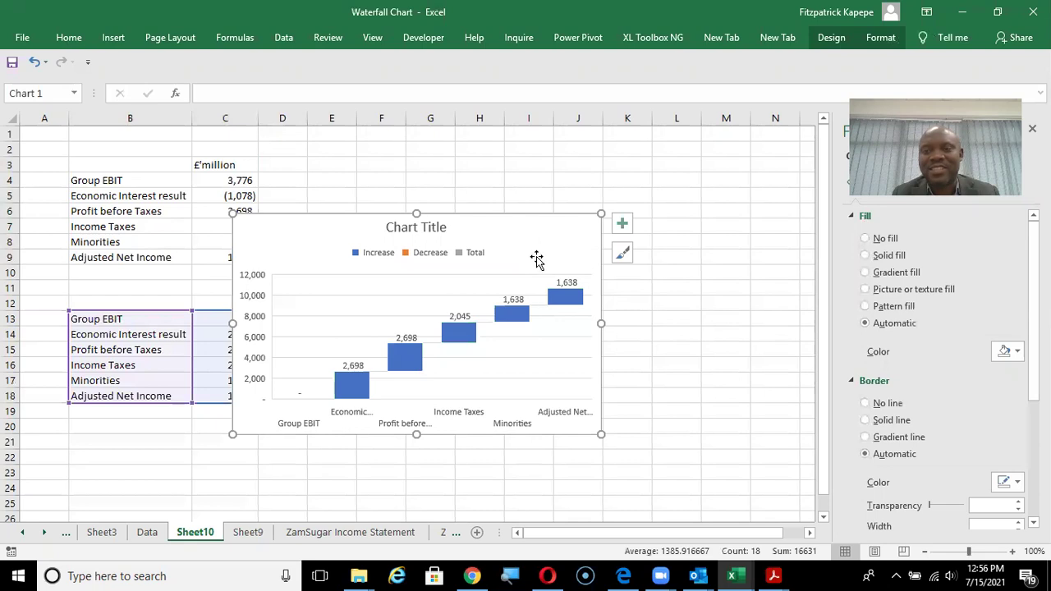
pyautogui.press('Delete')
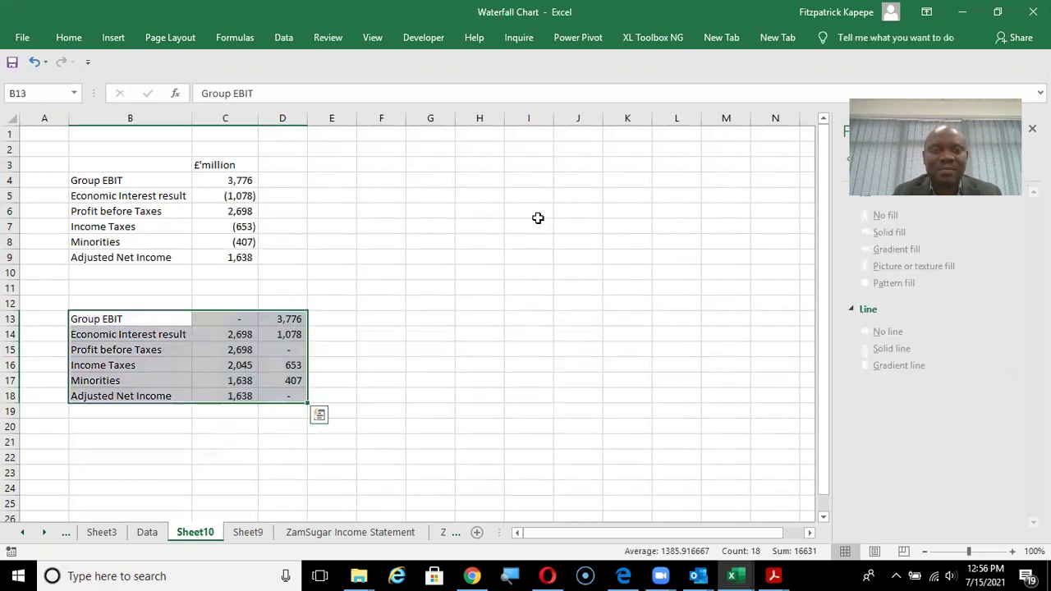
# Insert a 2-D stacked bar chart from the helper table B13:D18 and move it clear of the data.
pyautogui.click(113, 41)
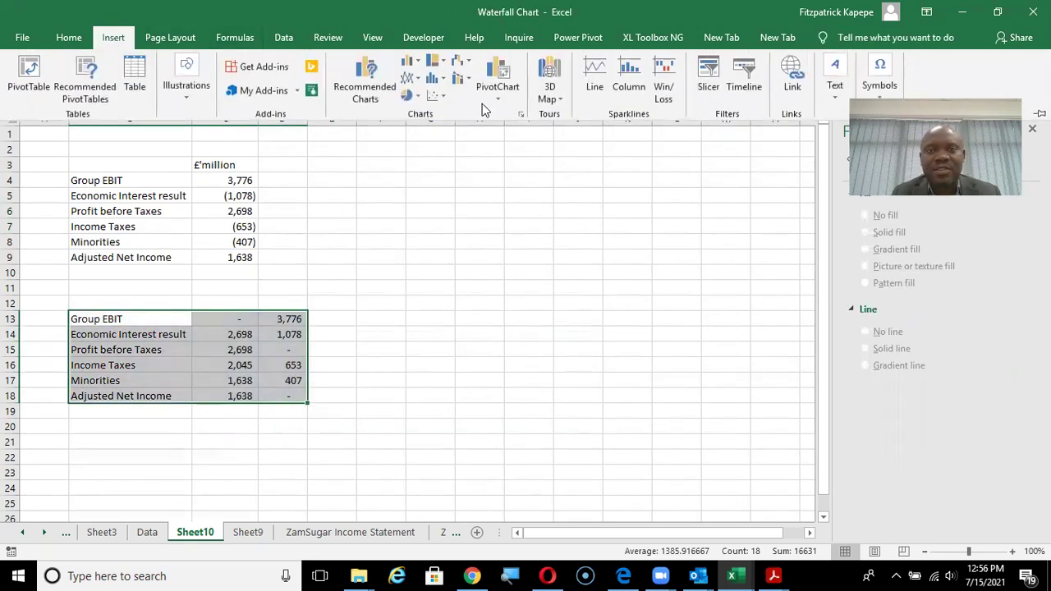
pyautogui.click(418, 65)
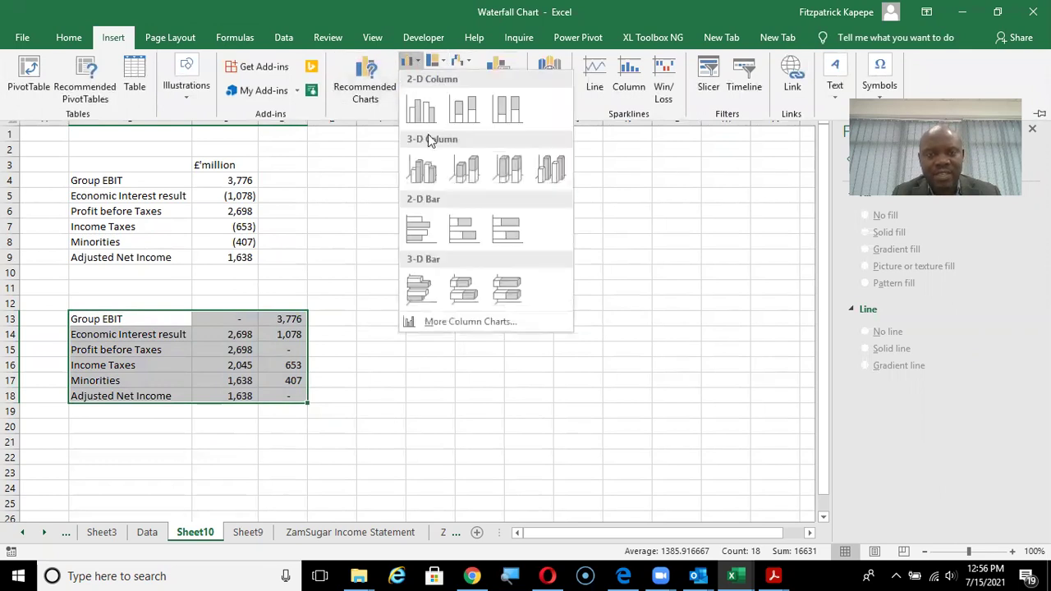
pyautogui.click(459, 232)
pyautogui.moveTo(542, 220); pyautogui.dragTo(667, 220)
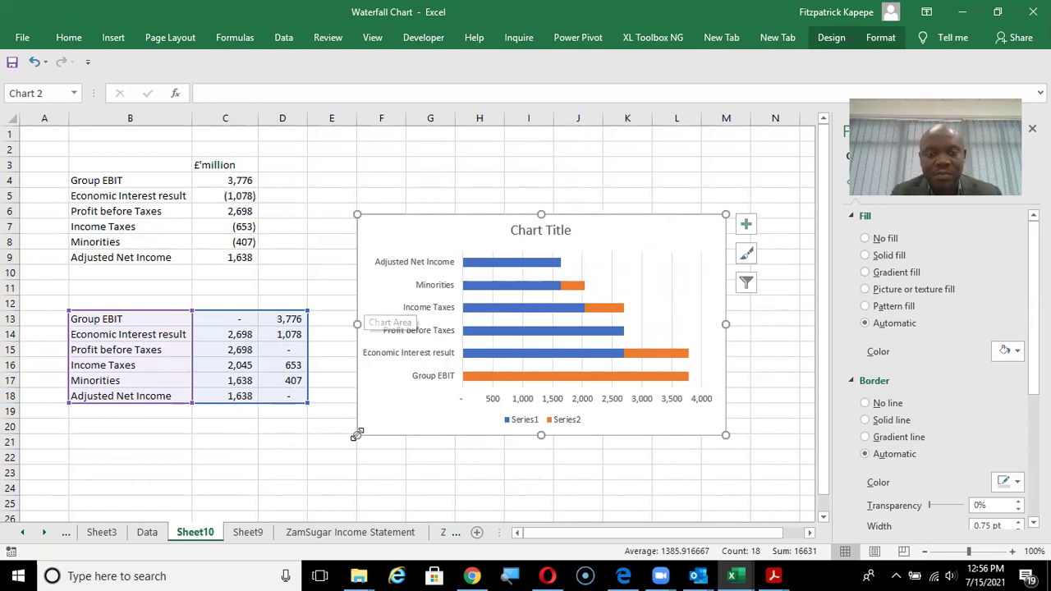
# Switch to Chrome, enlarge the E.ON Adjusted Net Income slide to check its category order, and return to Excel.
pyautogui.hotkey('alt', 'Tab')
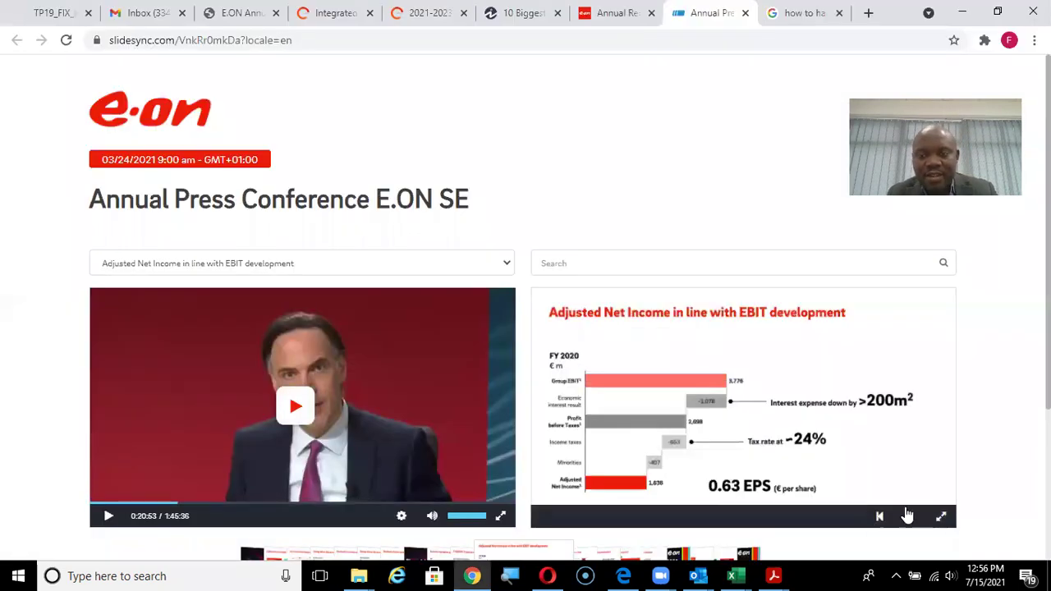
pyautogui.click(940, 516)
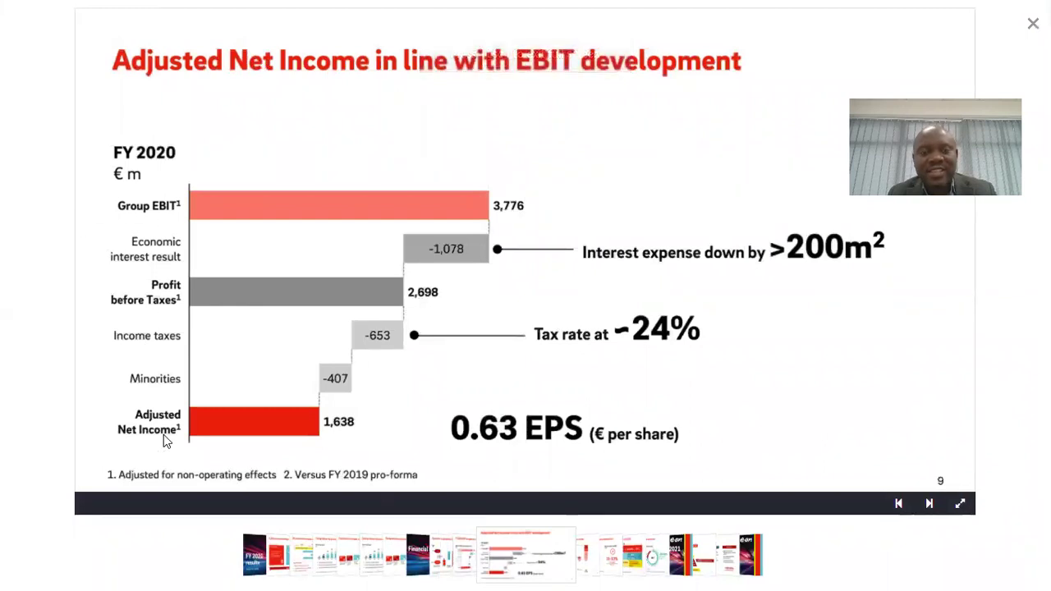
pyautogui.hotkey('alt', 'Tab')
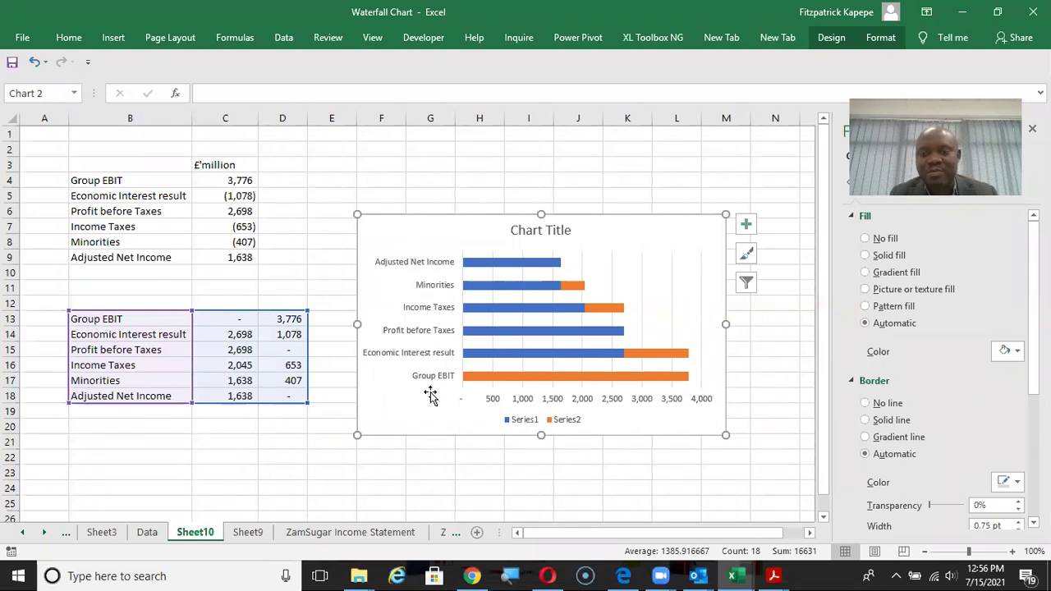
# Put the chart's vertical axis categories in reverse order and delete the horizontal value axis.
pyautogui.click(435, 359)
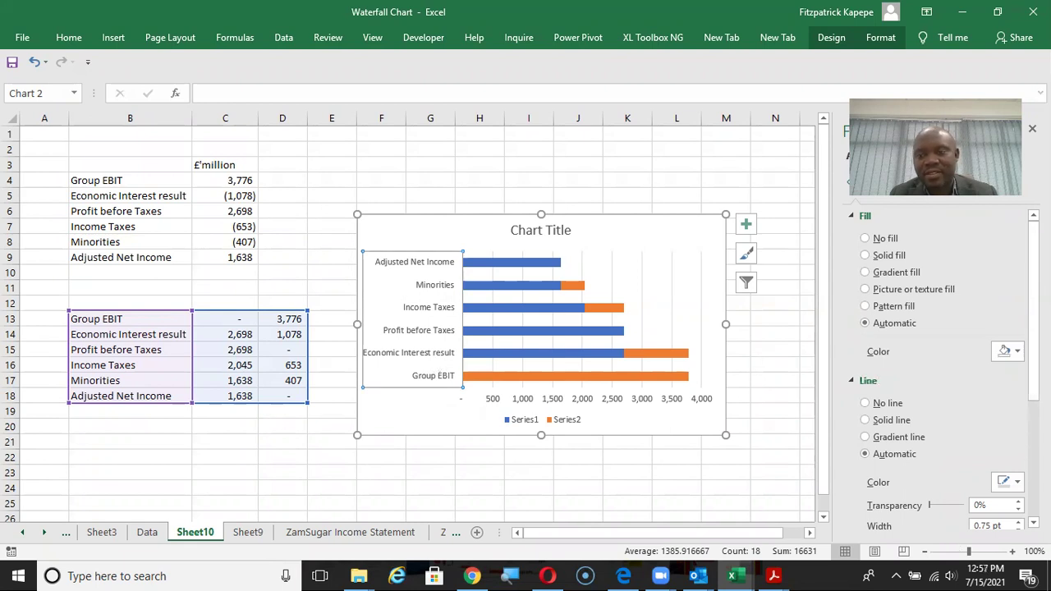
pyautogui.click(948, 182)
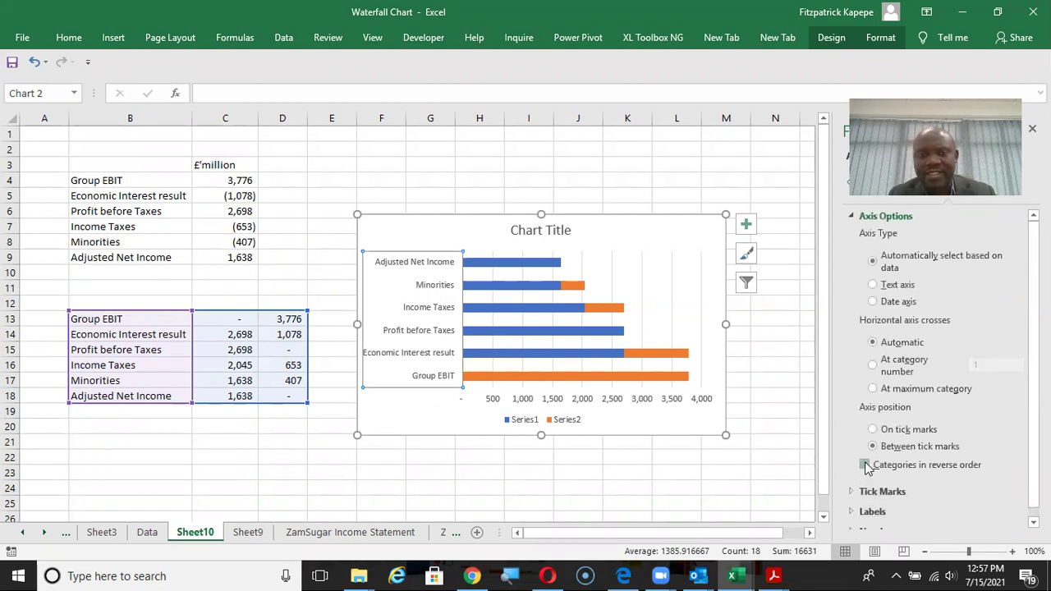
pyautogui.click(864, 465)
pyautogui.click(574, 249)
pyautogui.press('Delete')
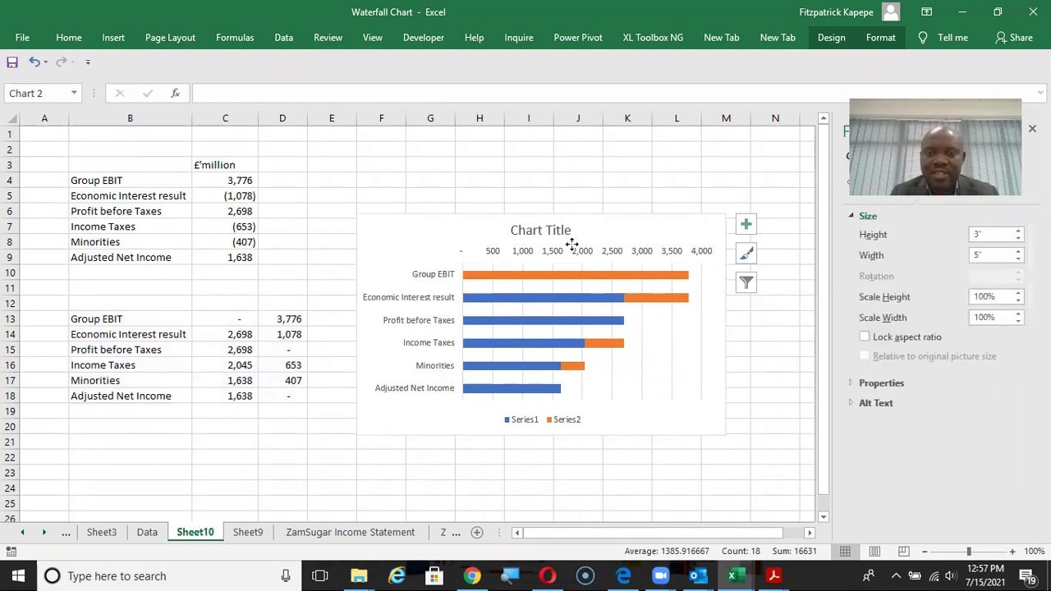
# Remove the chart title, legend and major gridlines, and widen the chart to about 5.33 inches.
pyautogui.click(541, 232)
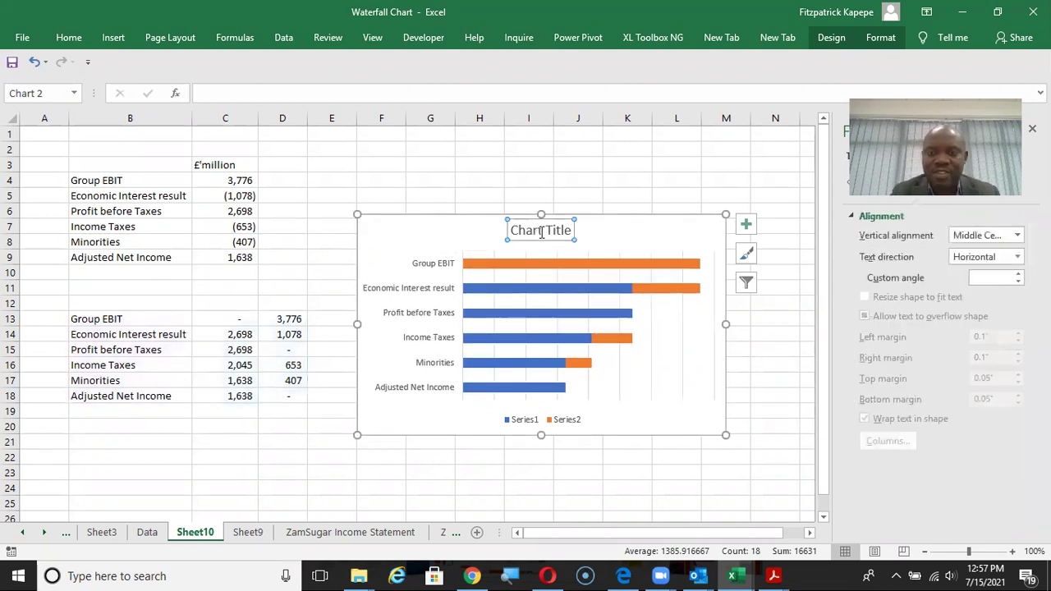
pyautogui.press('Delete')
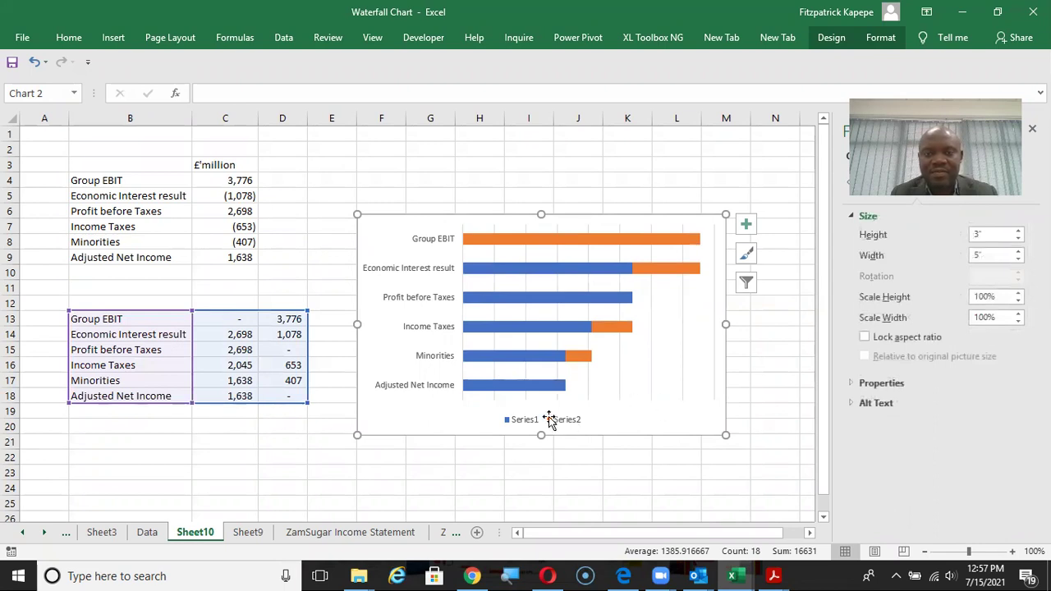
pyautogui.rightClick(549, 420)
pyautogui.press('Escape')
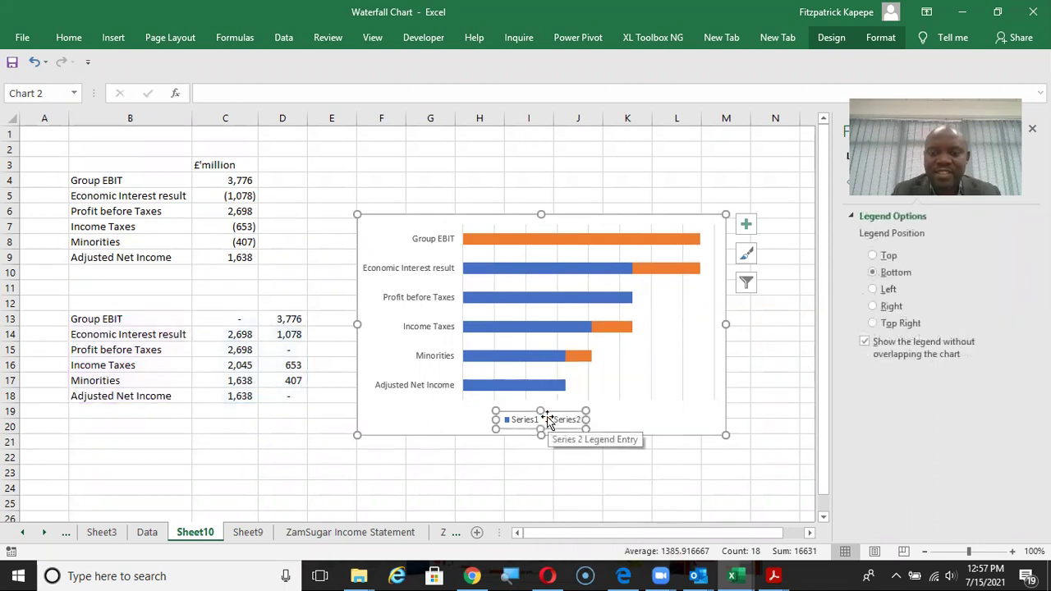
pyautogui.press('Delete')
pyautogui.moveTo(724, 326); pyautogui.dragTo(750, 325)
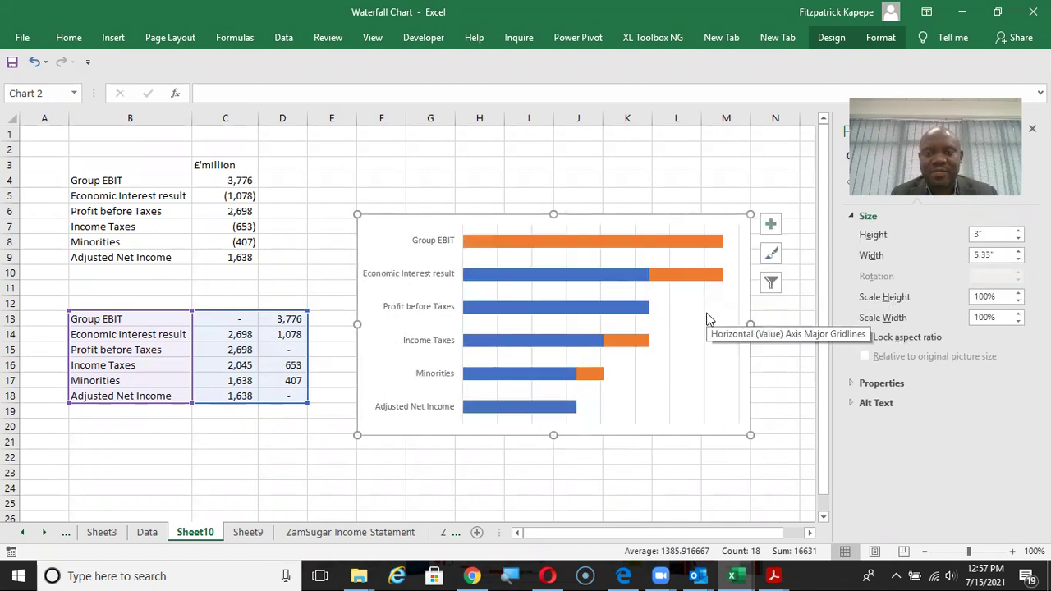
pyautogui.click(709, 320)
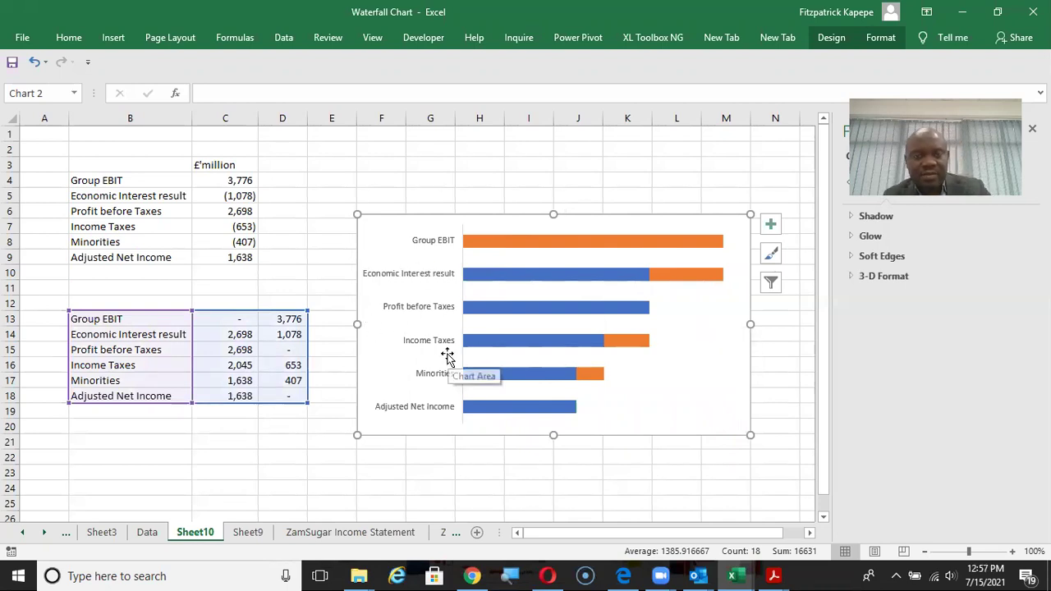
# Compare the chart with the E.ON slide in Chrome, and examine the category axis options and alignment settings in Excel.
pyautogui.hotkey('alt', 'Tab')
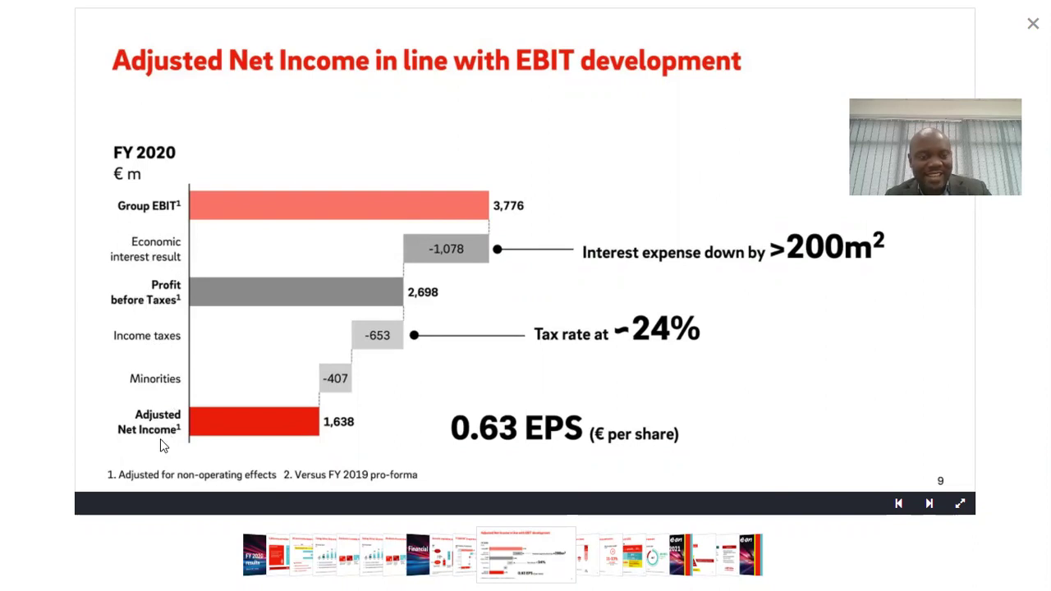
pyautogui.hotkey('alt', 'Tab')
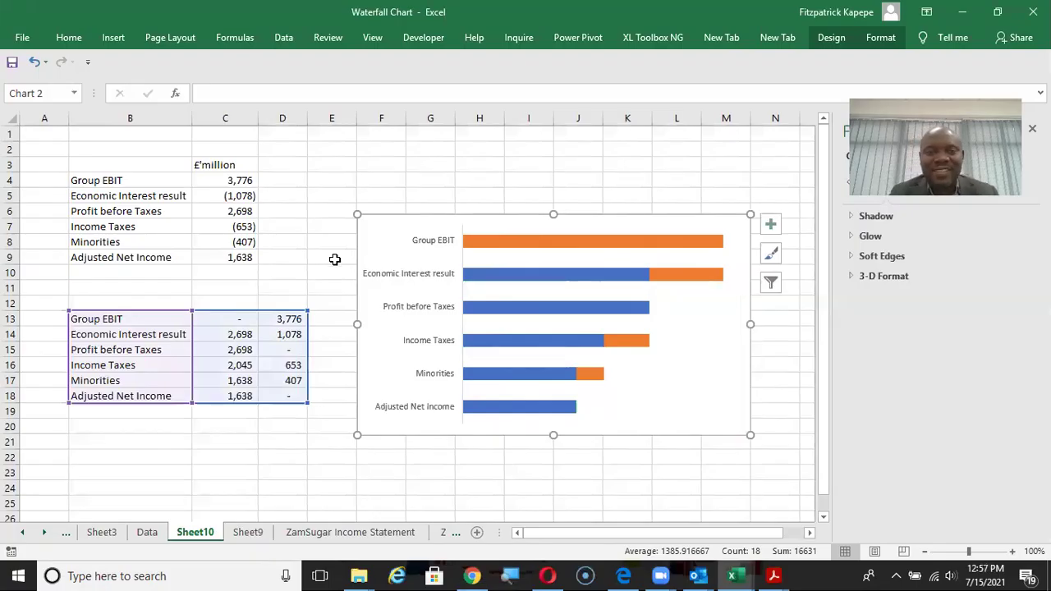
pyautogui.click(408, 274)
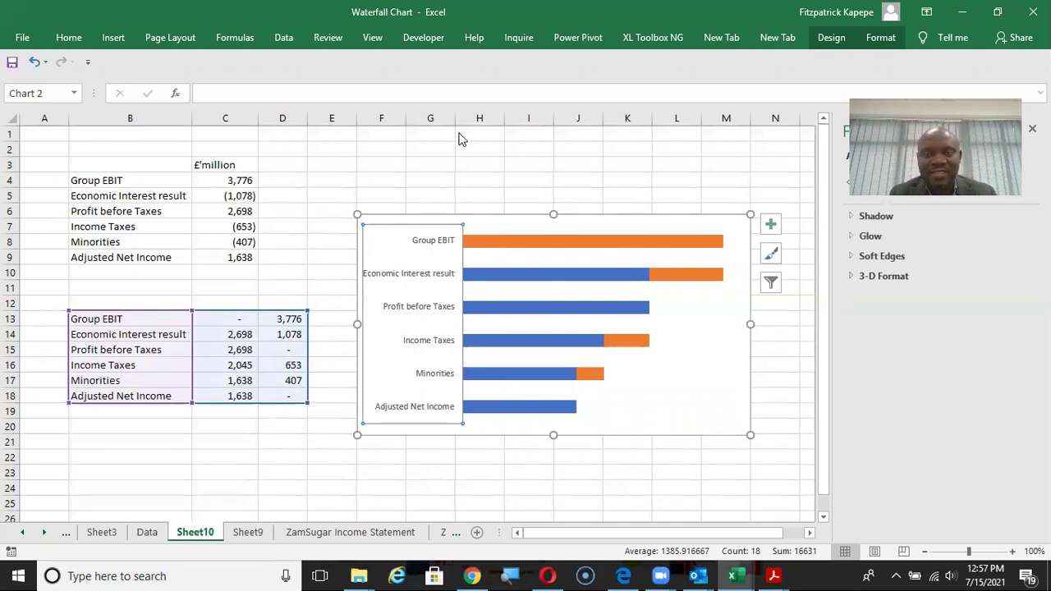
pyautogui.click(947, 184)
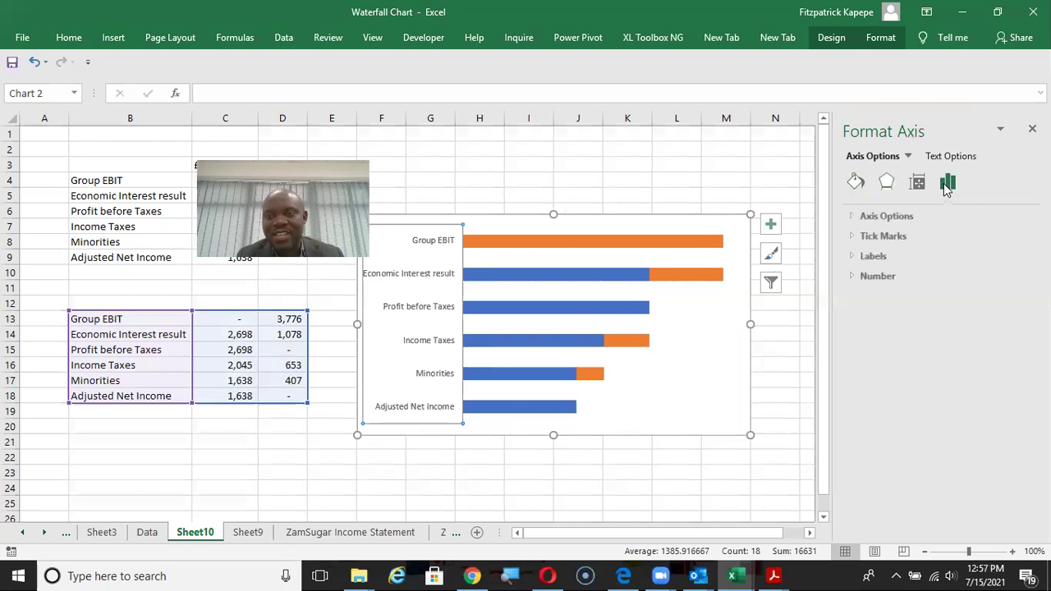
pyautogui.click(883, 218)
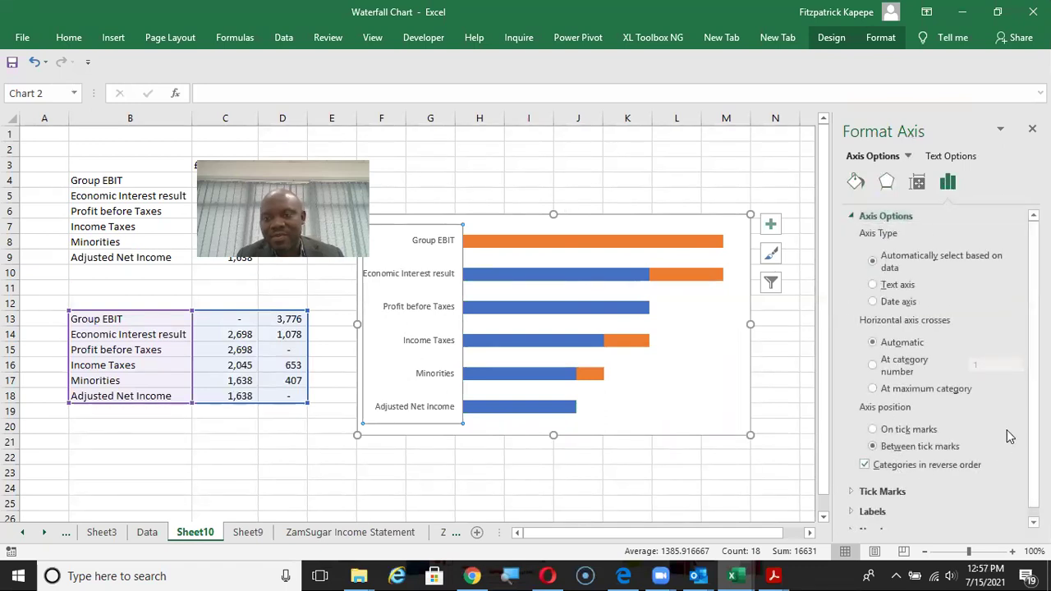
pyautogui.click(918, 183)
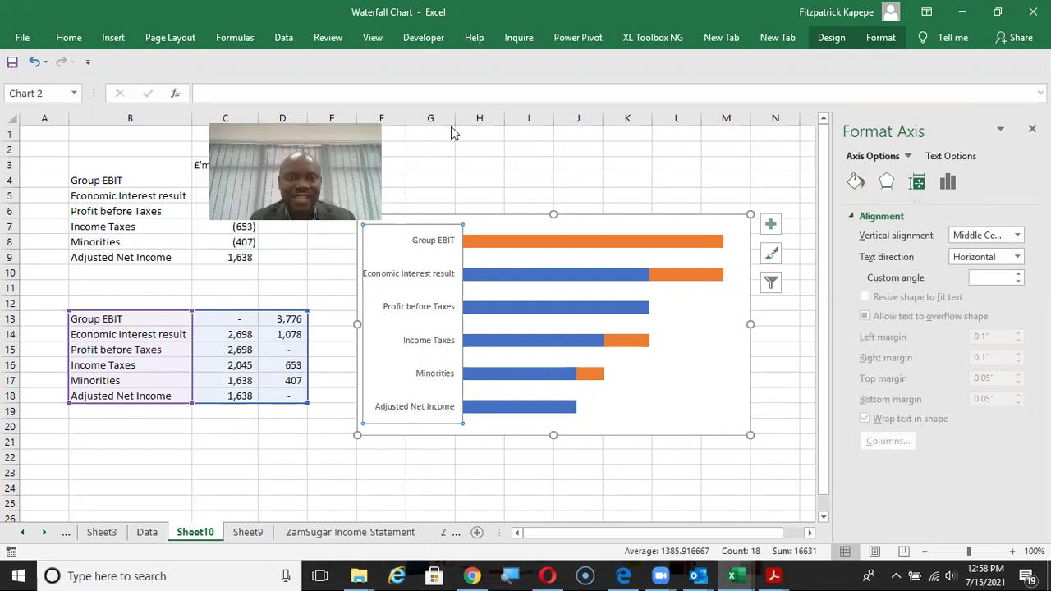
# Insert a line break after "Economic" in B14 so the Economic Interest result label spans two lines, checking the E.ON slide in Chrome.
pyautogui.click(84, 336)
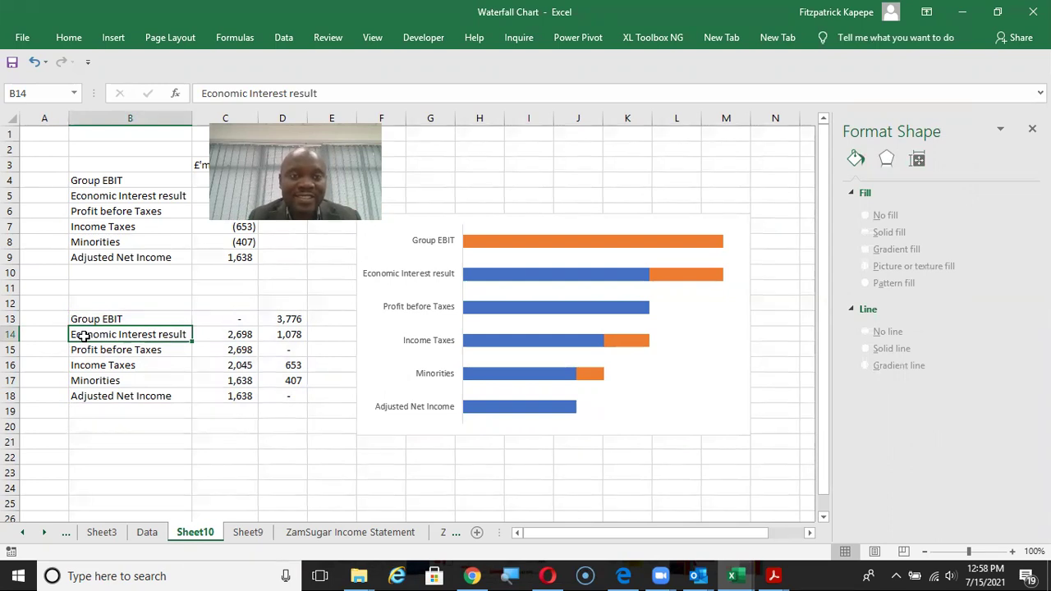
pyautogui.click(245, 94)
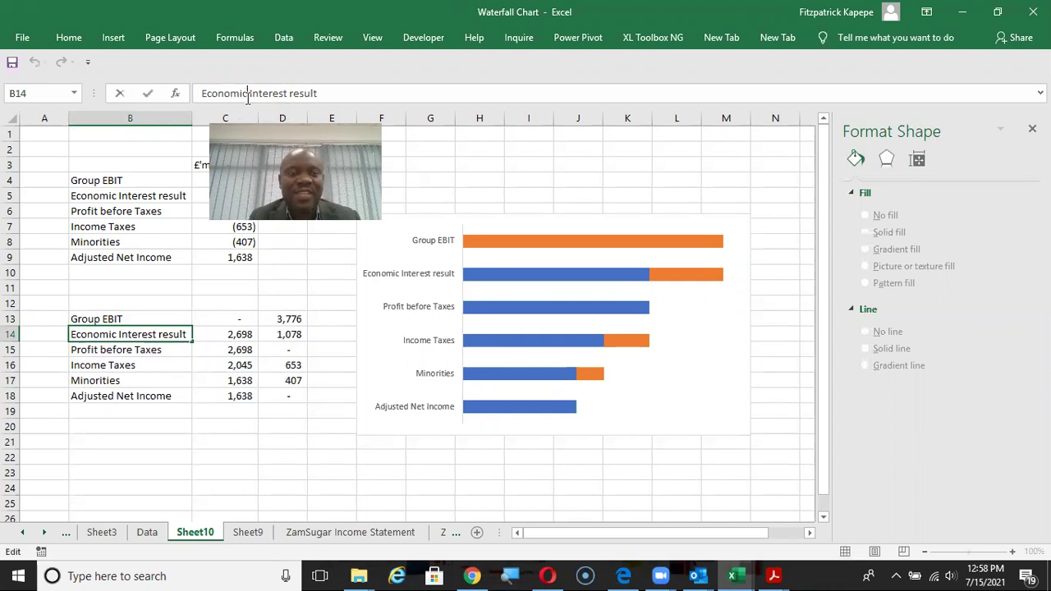
pyautogui.hotkey('alt', 'Tab')
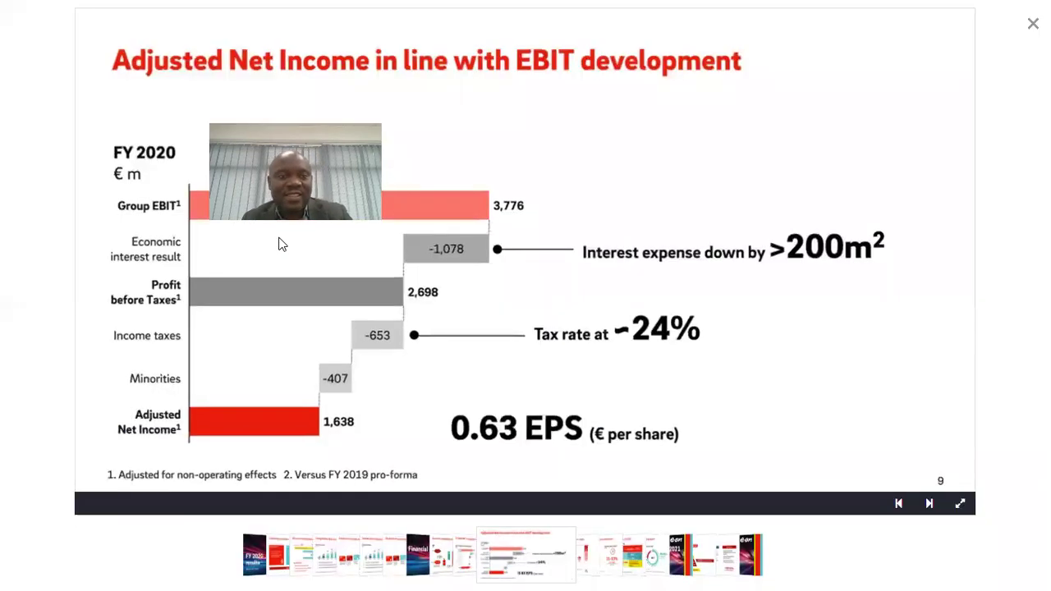
pyautogui.hotkey('alt', 'Tab')
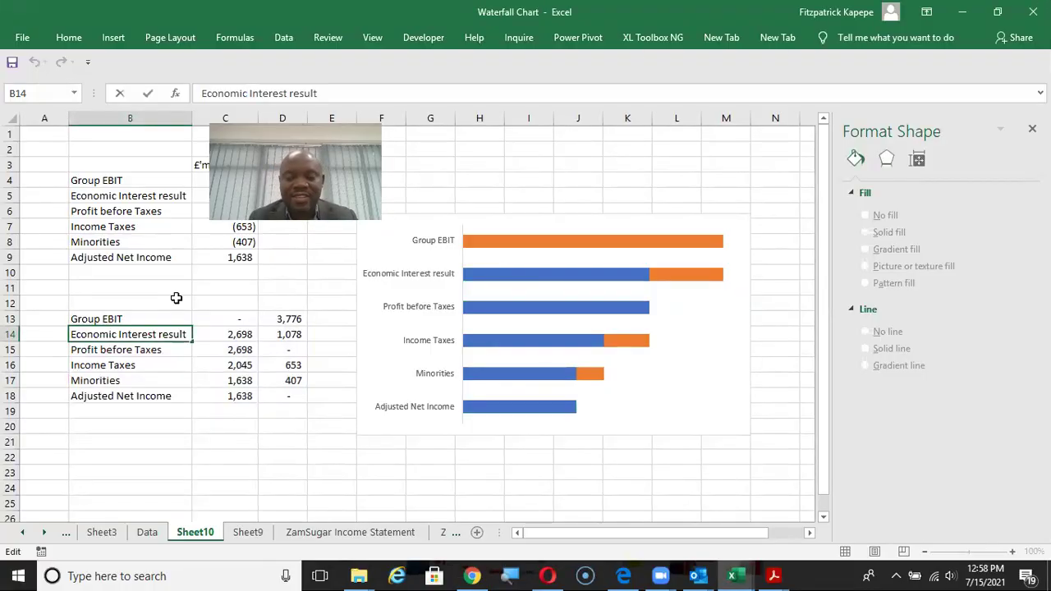
pyautogui.press('alt')
pyautogui.press('BackSpace')
pyautogui.press('BackSpace')
pyautogui.press('BackSpace')
pyautogui.press('BackSpace')
pyautogui.press('BackSpace')
pyautogui.press('BackSpace')
pyautogui.press('BackSpace')
pyautogui.press('BackSpace')
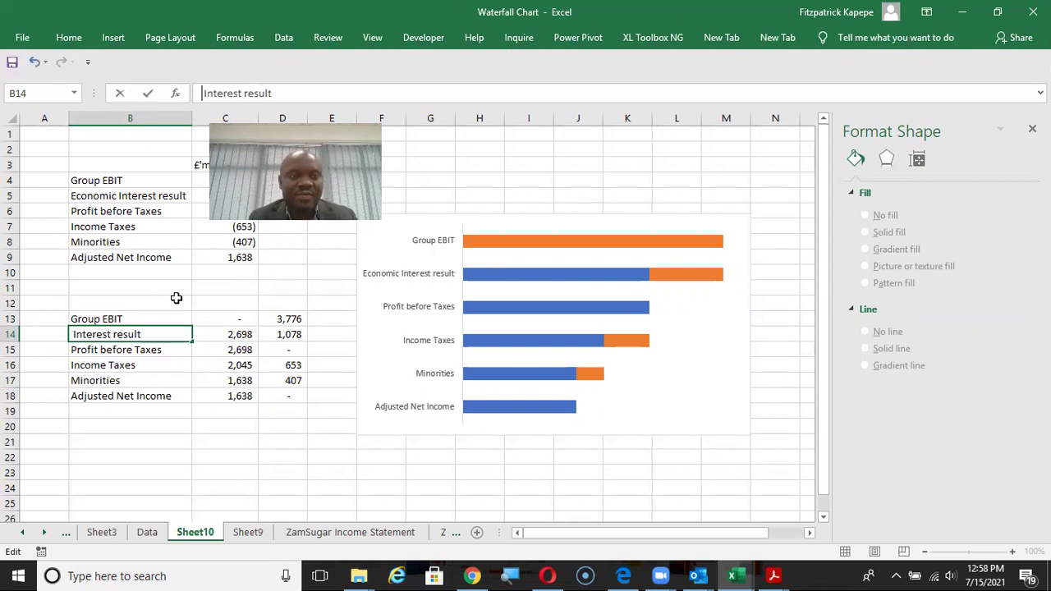
pyautogui.click(135, 353)
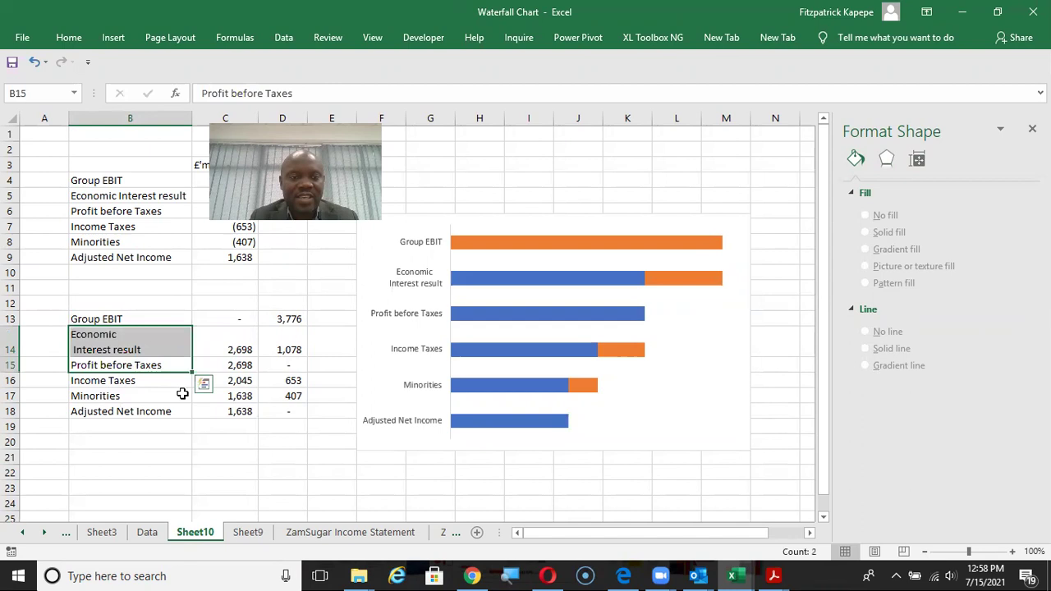
# Insert a line break after "Profit" in B15 so the Profit before Taxes label spans two lines, checking the E.ON slide in Chrome.
pyautogui.click(114, 365)
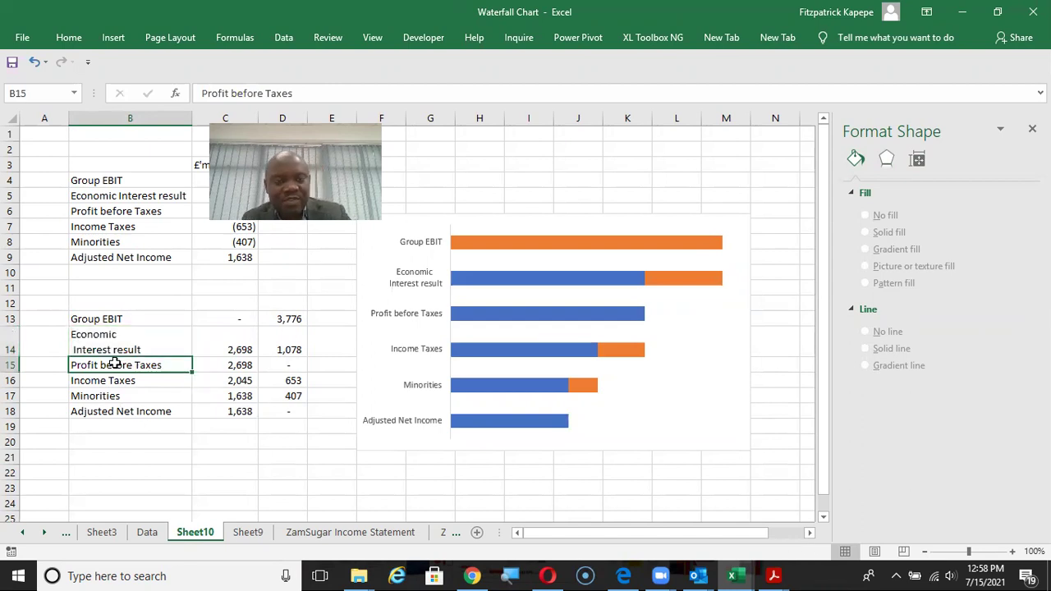
pyautogui.hotkey('alt', 'Tab')
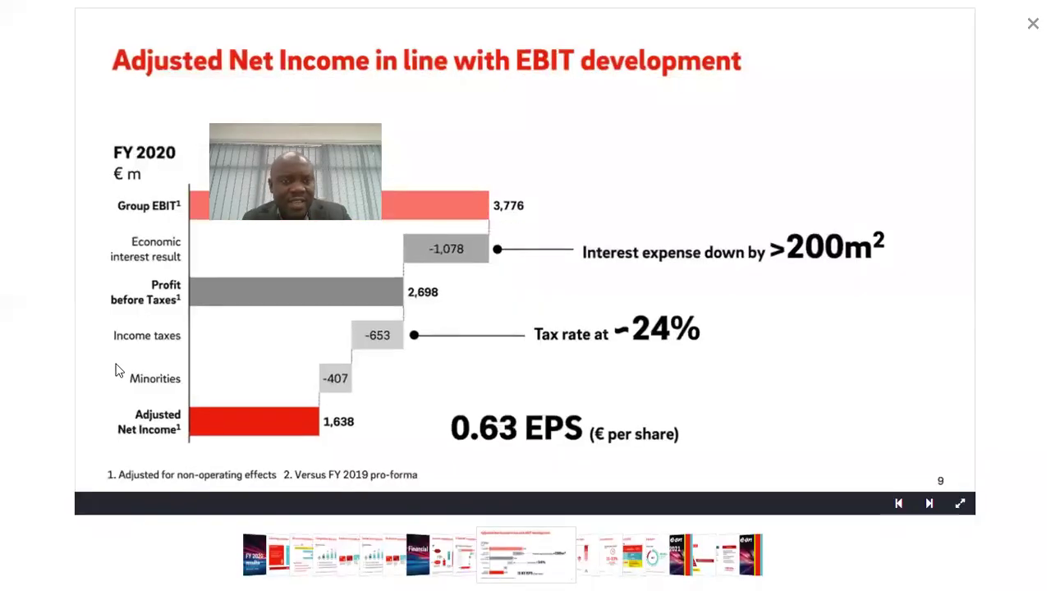
pyautogui.hotkey('alt', 'Tab')
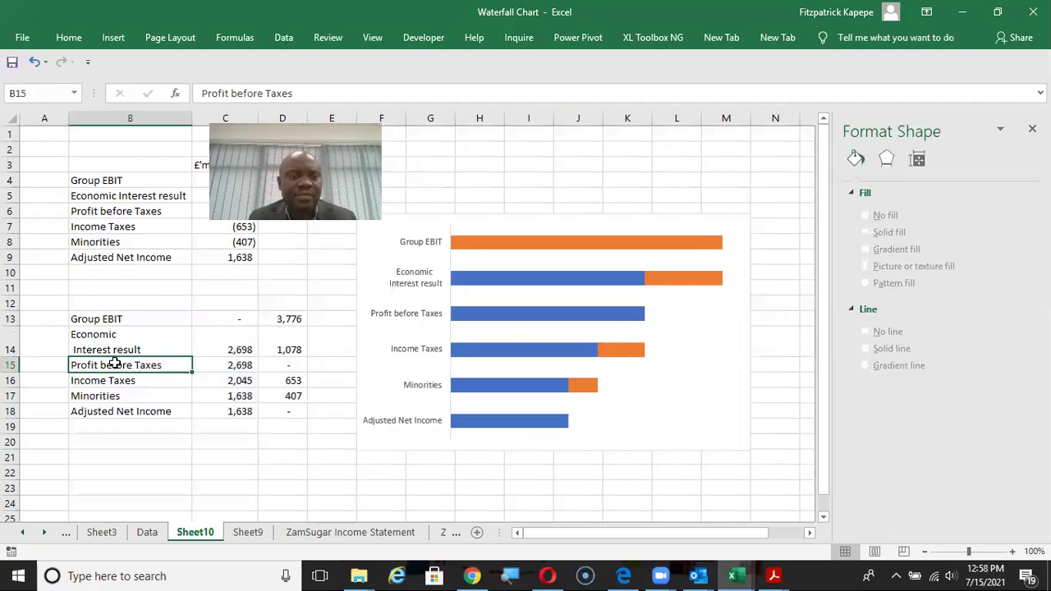
pyautogui.click(229, 93)
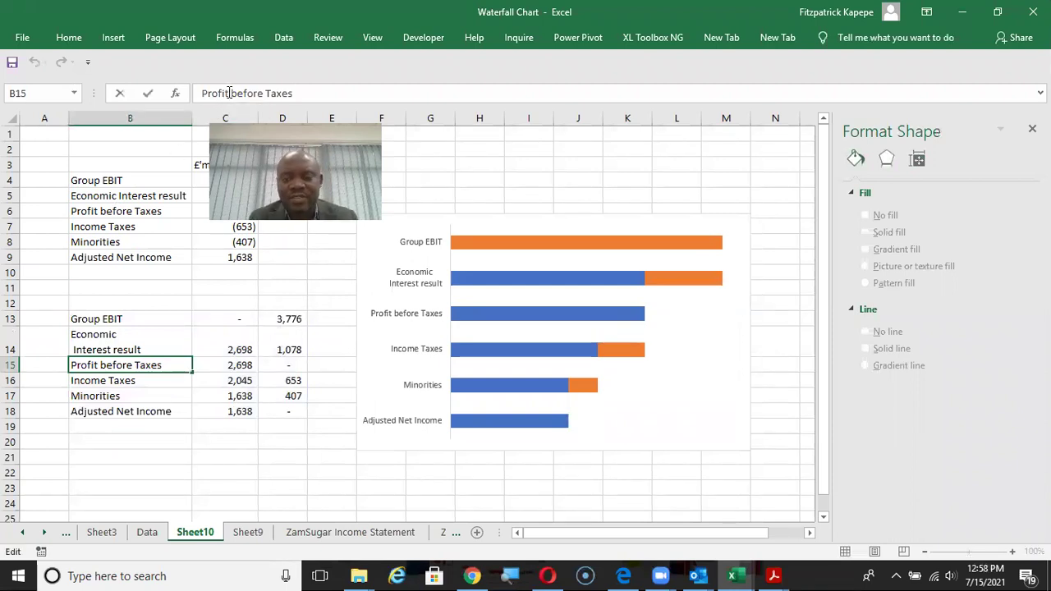
pyautogui.press('BackSpace')
pyautogui.press('BackSpace')
pyautogui.press('BackSpace')
pyautogui.press('BackSpace')
pyautogui.press('BackSpace')
pyautogui.press('BackSpace')
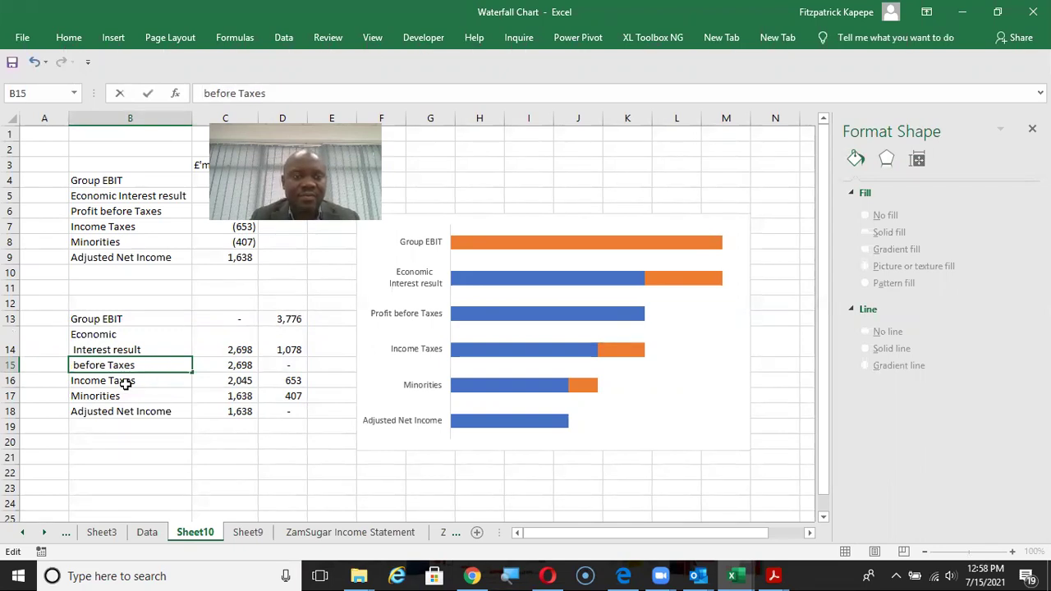
pyautogui.press('Return')
# Enter the note "Alt Enter" in cell B22 below the helper table.
pyautogui.click(155, 486)
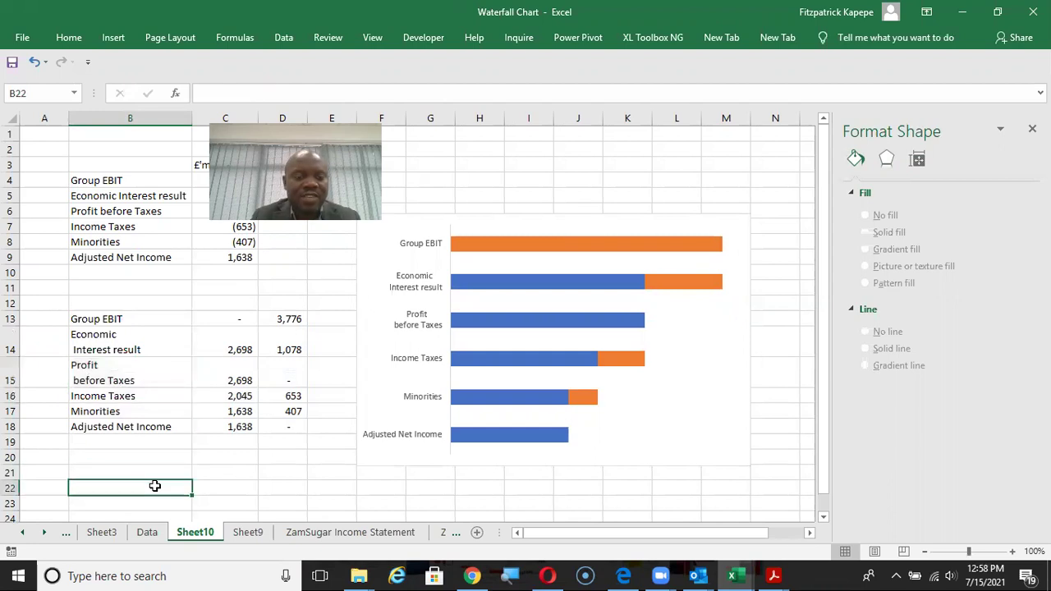
pyautogui.write('Alt Enter')
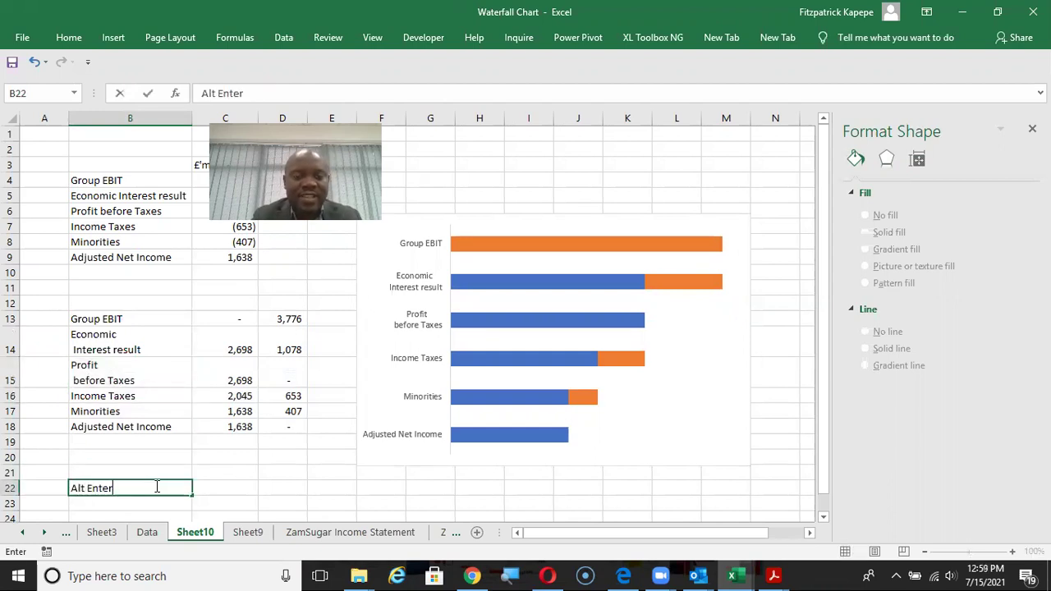
pyautogui.press('Return')
pyautogui.press('Return')
# Insert a line break after "Adjusted" in B18 so the Adjusted Net Income label spans two lines.
pyautogui.press('Up')
pyautogui.press('Up')
pyautogui.press('Up')
pyautogui.press('Up')
pyautogui.press('Up')
pyautogui.press('Up')
pyautogui.press('Up')
pyautogui.press('Up')
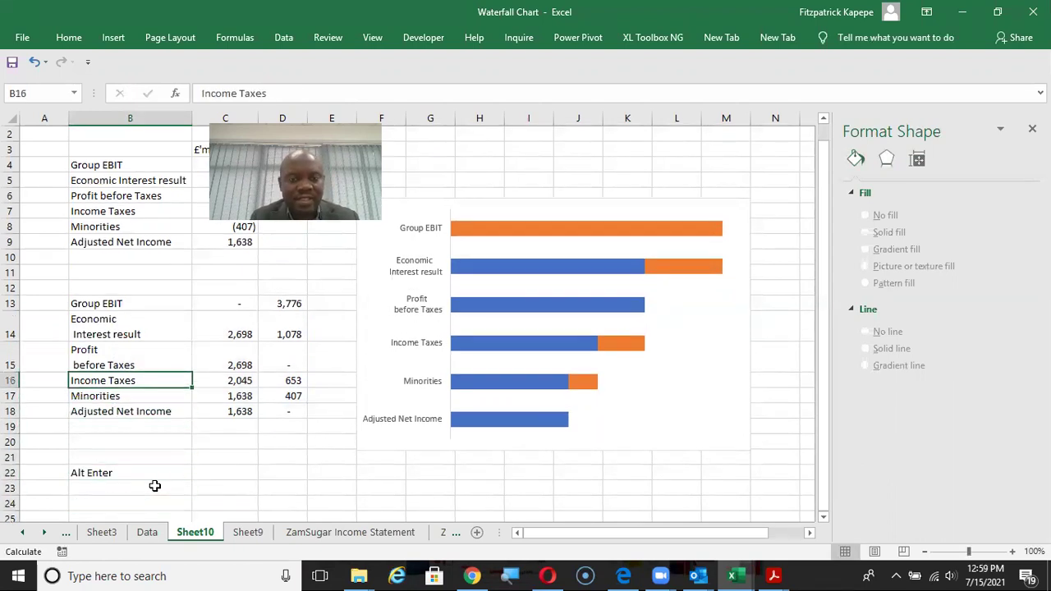
pyautogui.press('Up')
pyautogui.press('Down')
pyautogui.press('Down')
pyautogui.press('Down')
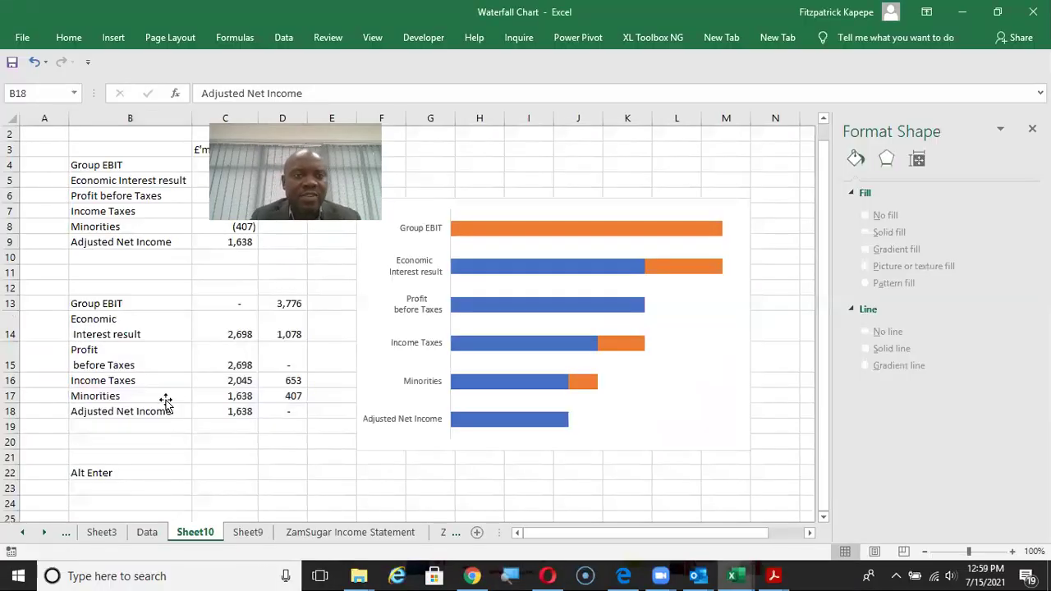
pyautogui.click(245, 93)
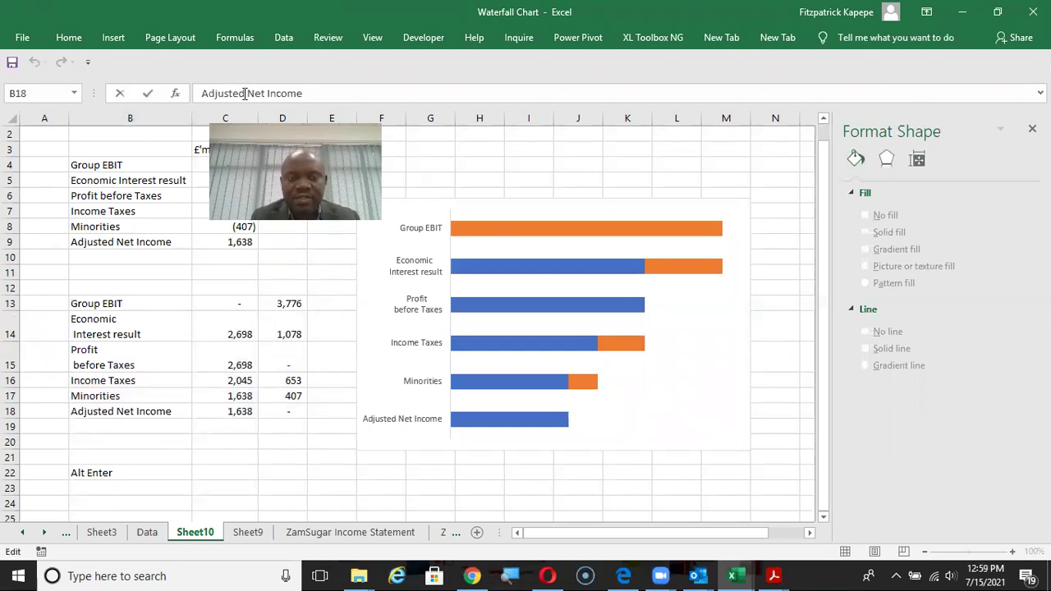
pyautogui.press('BackSpace')
pyautogui.press('BackSpace')
pyautogui.press('BackSpace')
pyautogui.press('BackSpace')
pyautogui.press('BackSpace')
pyautogui.press('BackSpace')
pyautogui.press('BackSpace')
pyautogui.press('BackSpace')
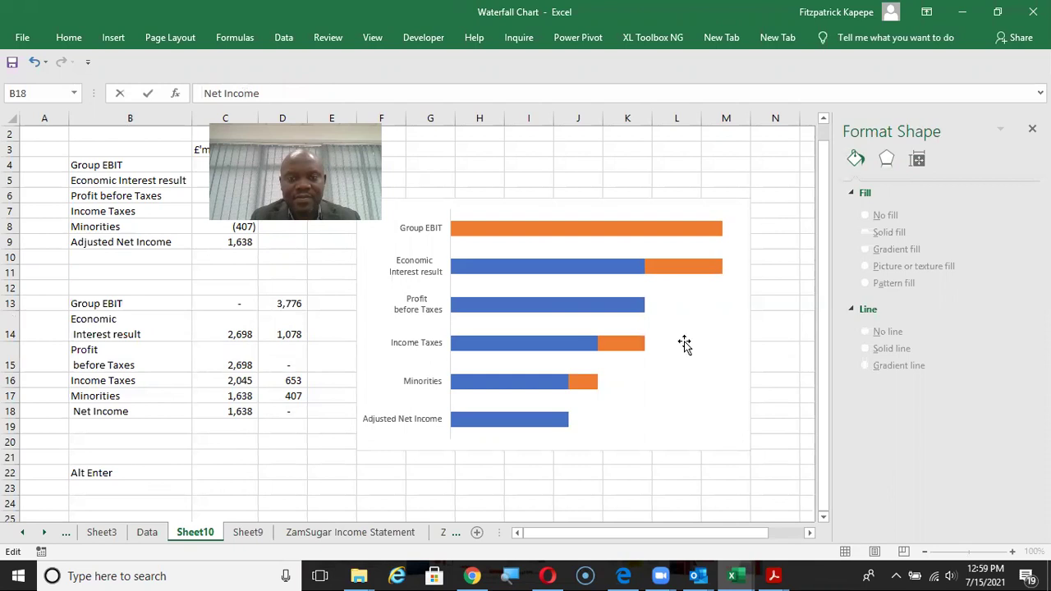
pyautogui.click(782, 289)
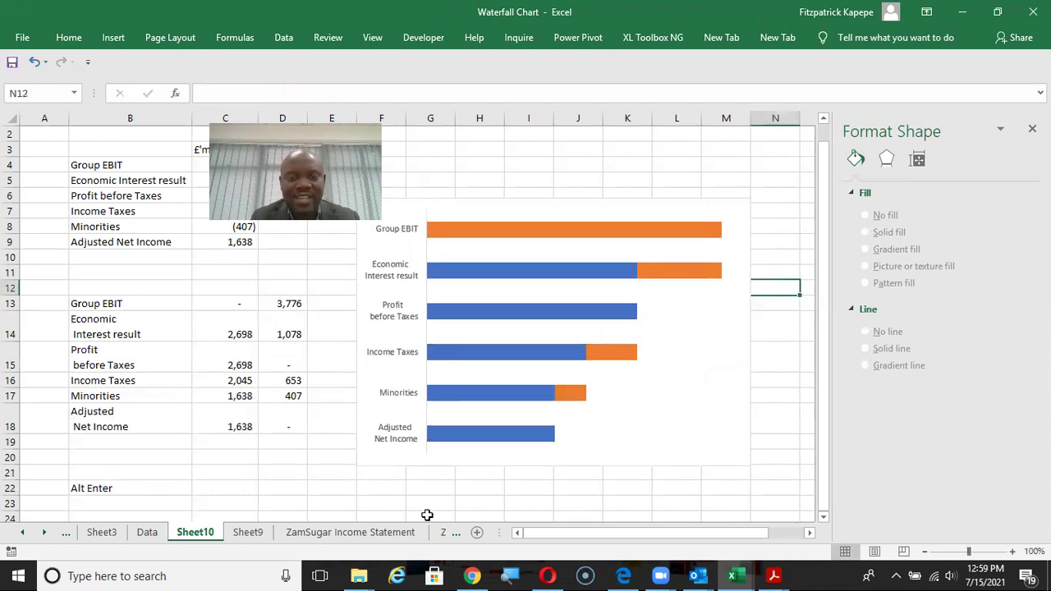
# Add a new worksheet and move the waterfall chart from Sheet10 onto it by cutting and pasting at C12.
pyautogui.click(476, 533)
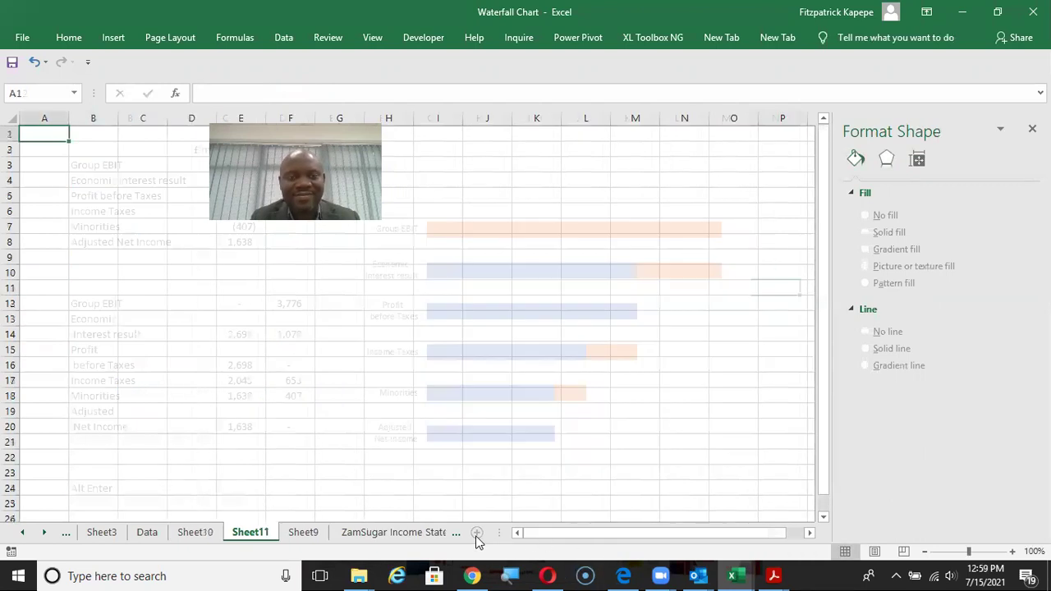
pyautogui.click(205, 535)
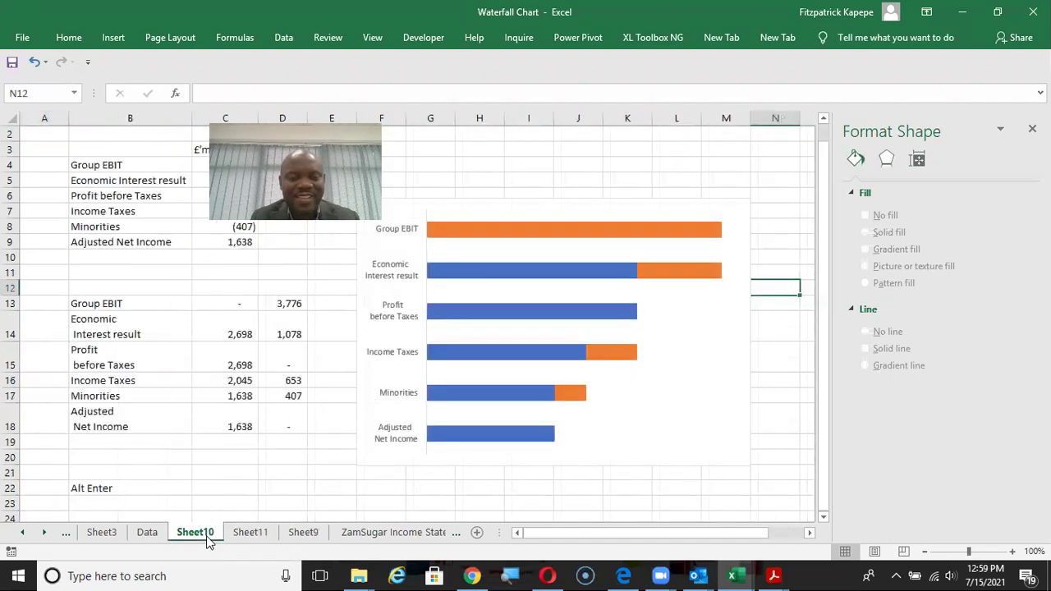
pyautogui.click(553, 205)
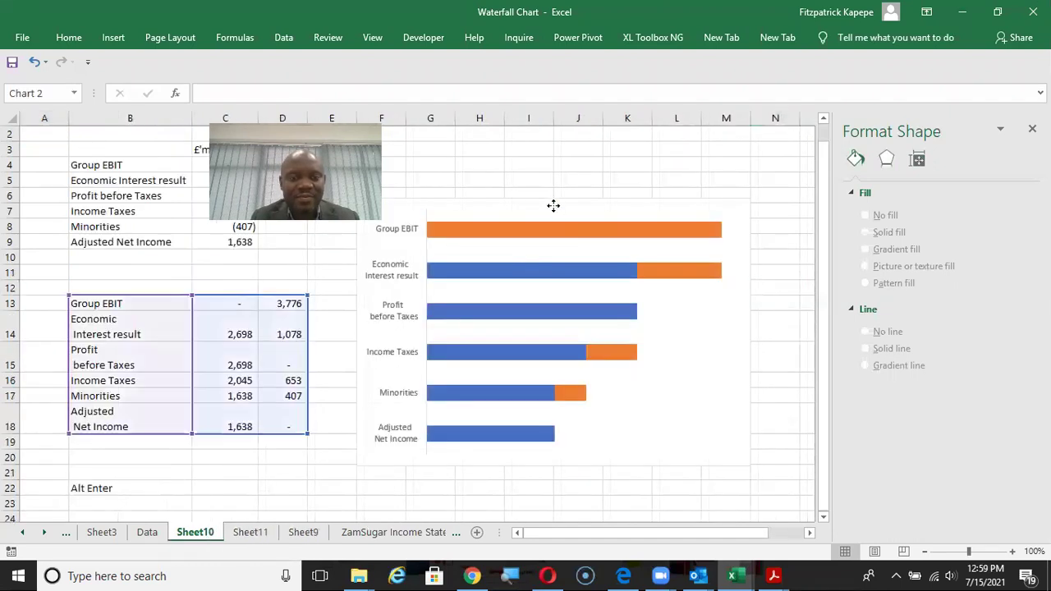
pyautogui.hotkey('ctrl', 'x')
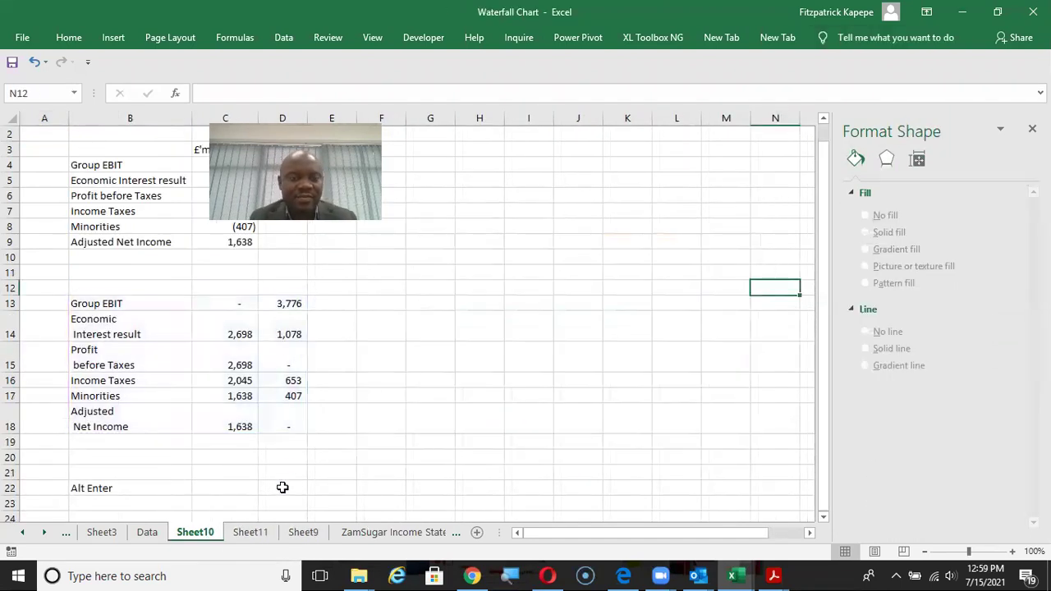
pyautogui.click(251, 533)
pyautogui.click(164, 305)
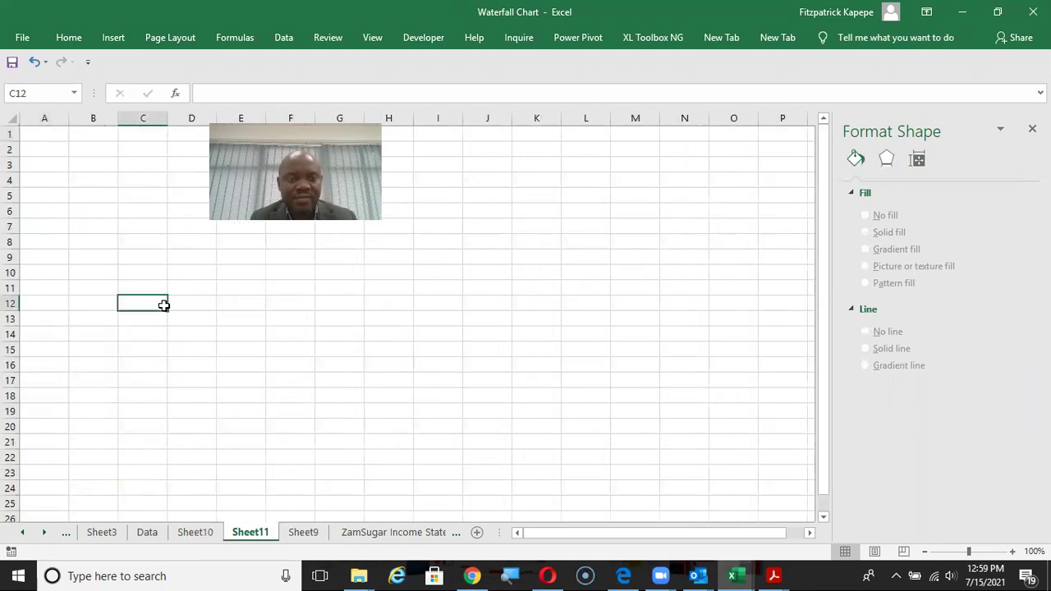
pyautogui.hotkey('ctrl', 'v')
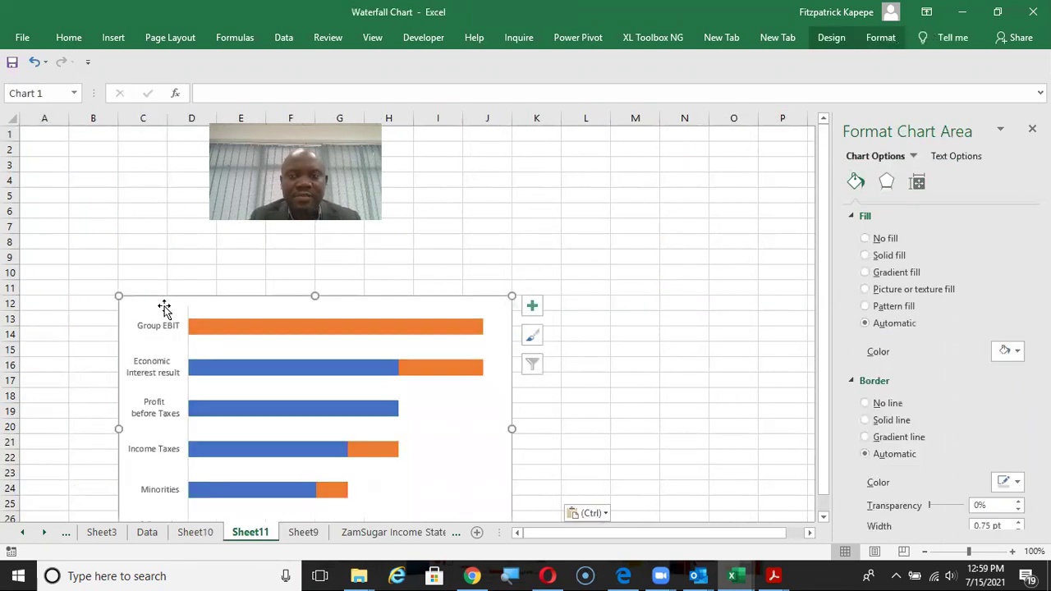
# Move the pasted chart up so its upper edge sits at about row 4, and close the formatting pane.
pyautogui.moveTo(452, 301); pyautogui.dragTo(458, 215)
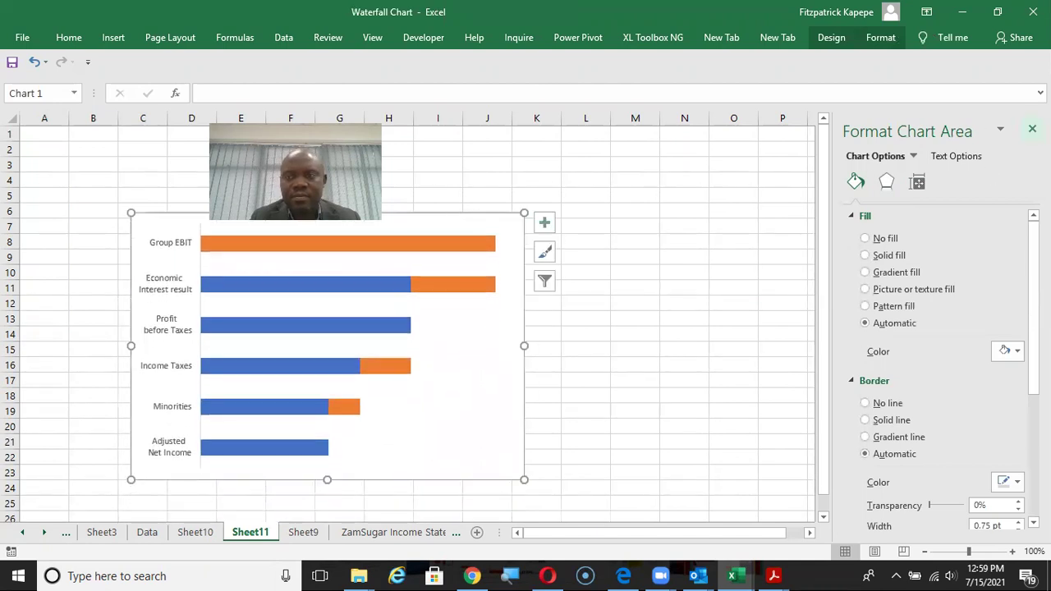
pyautogui.click(1032, 129)
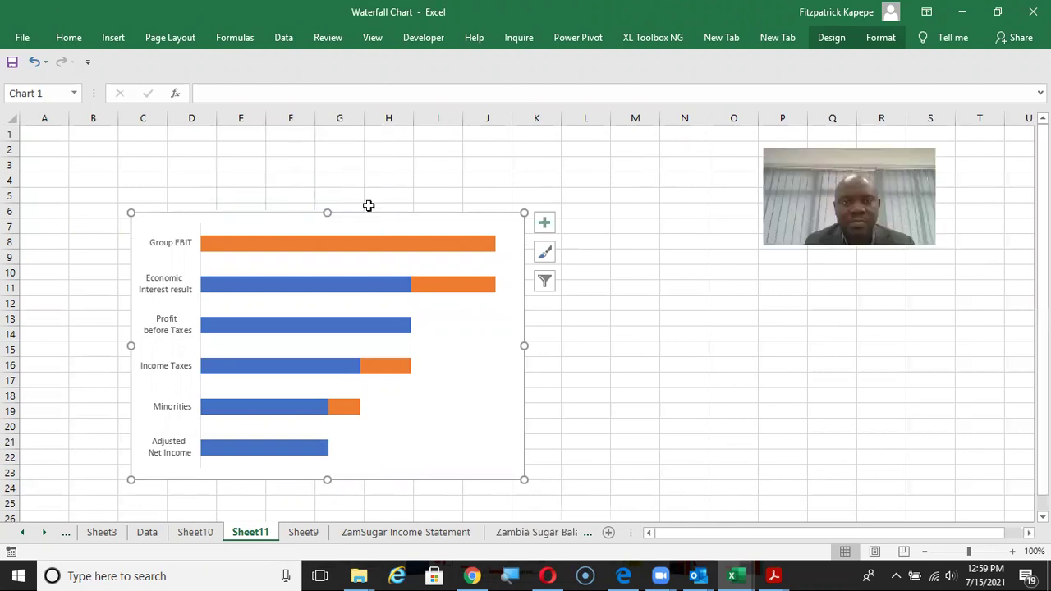
pyautogui.moveTo(369, 205); pyautogui.dragTo(368, 165)
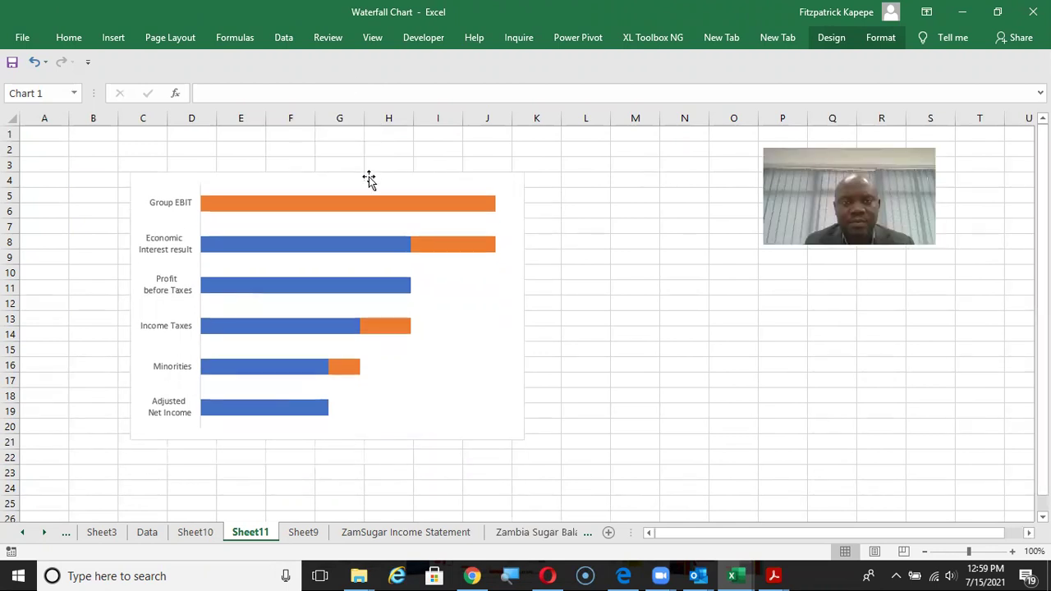
# Hide the worksheet gridlines on Sheet11.
pyautogui.click(637, 244)
pyautogui.hotkey('alt', 'p')
pyautogui.press('v')
pyautogui.press('g')
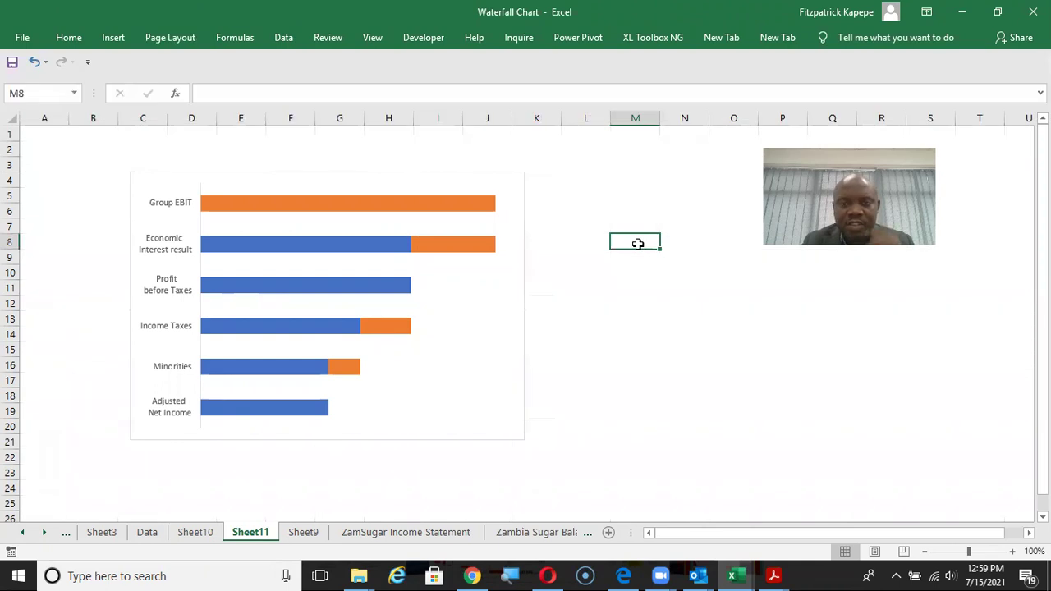
# Set the chart area border to No line and close the formatting pane.
pyautogui.click(511, 179)
pyautogui.doubleClick(511, 179)
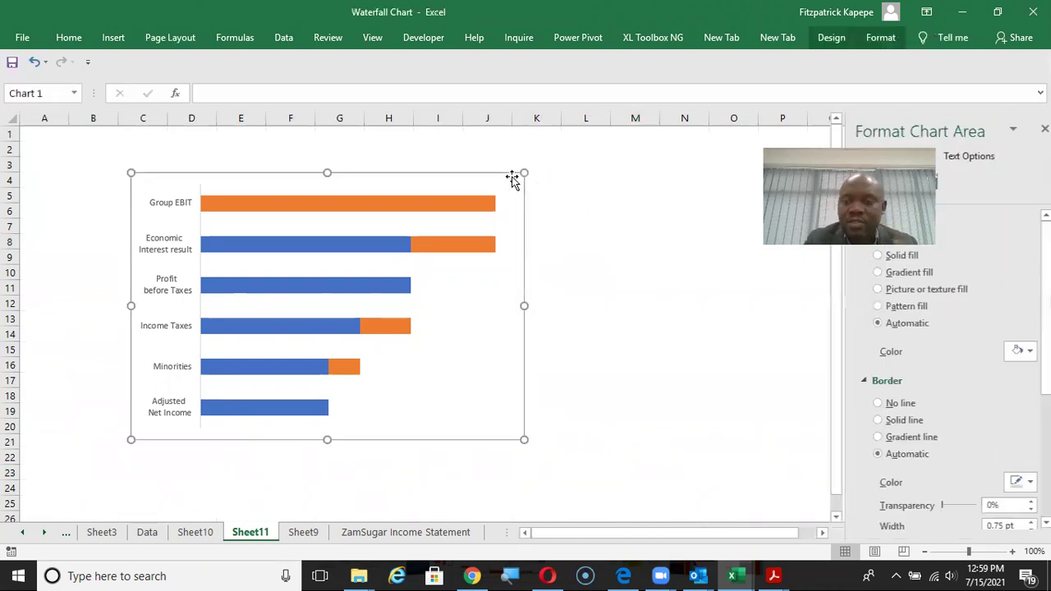
pyautogui.click(865, 403)
pyautogui.click(631, 211)
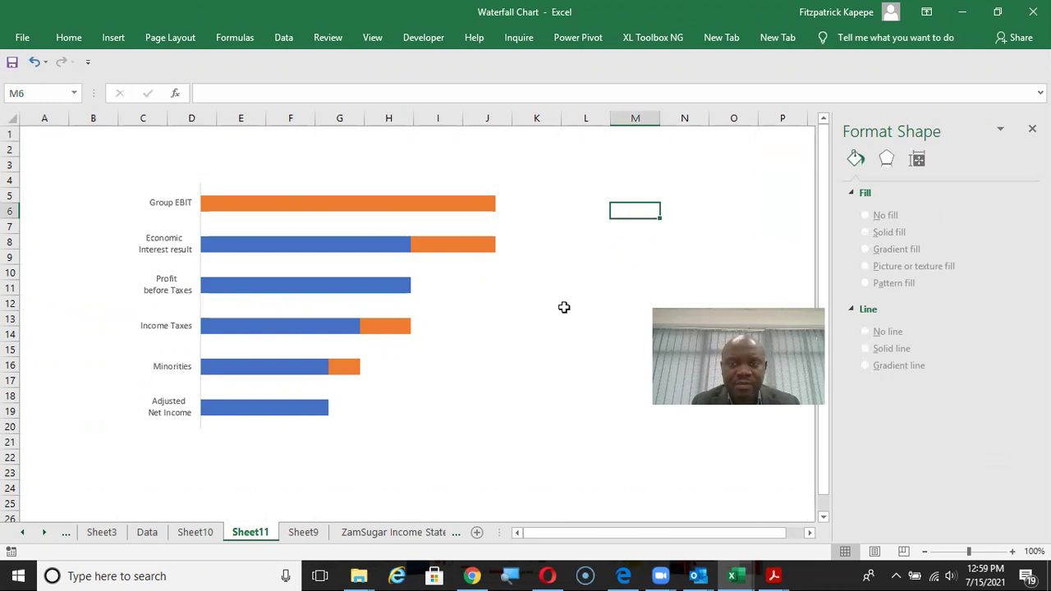
pyautogui.click(1032, 129)
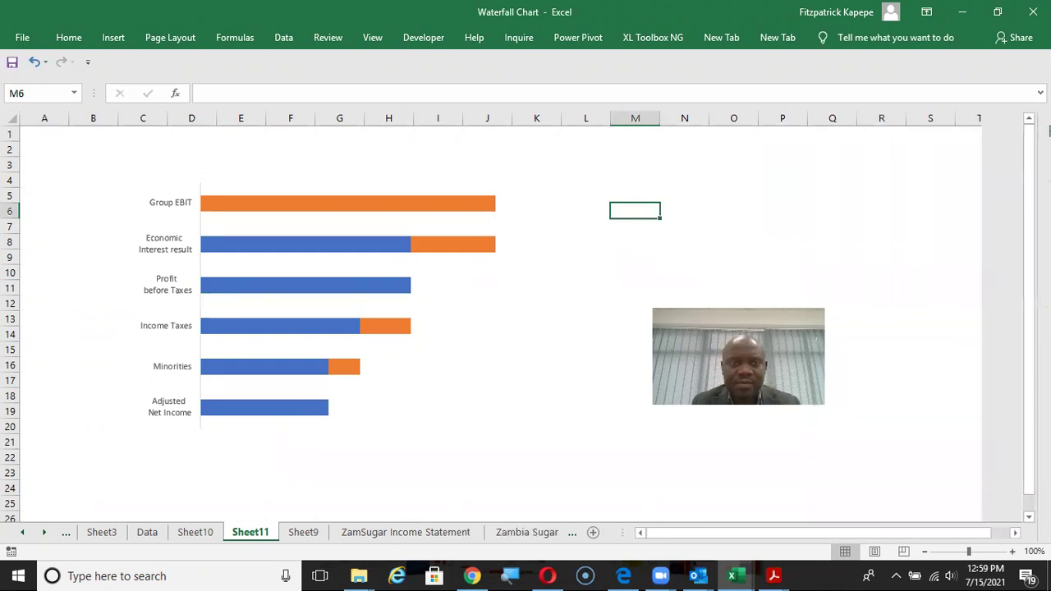
# Format the blue Economic Interest result data point with No fill and No line.
pyautogui.click(285, 243)
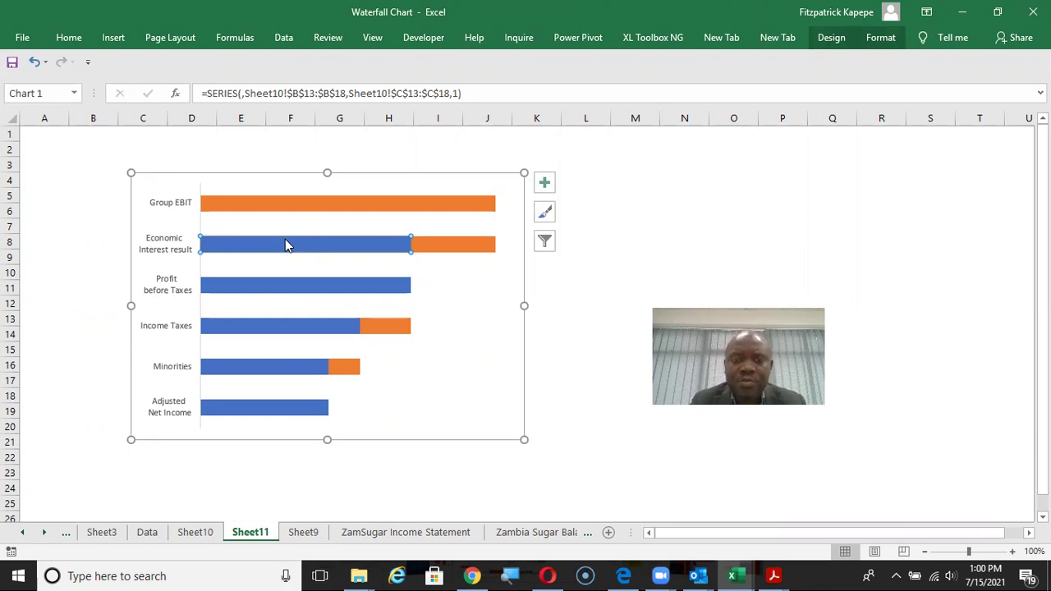
pyautogui.rightClick(285, 244)
pyautogui.press('Escape')
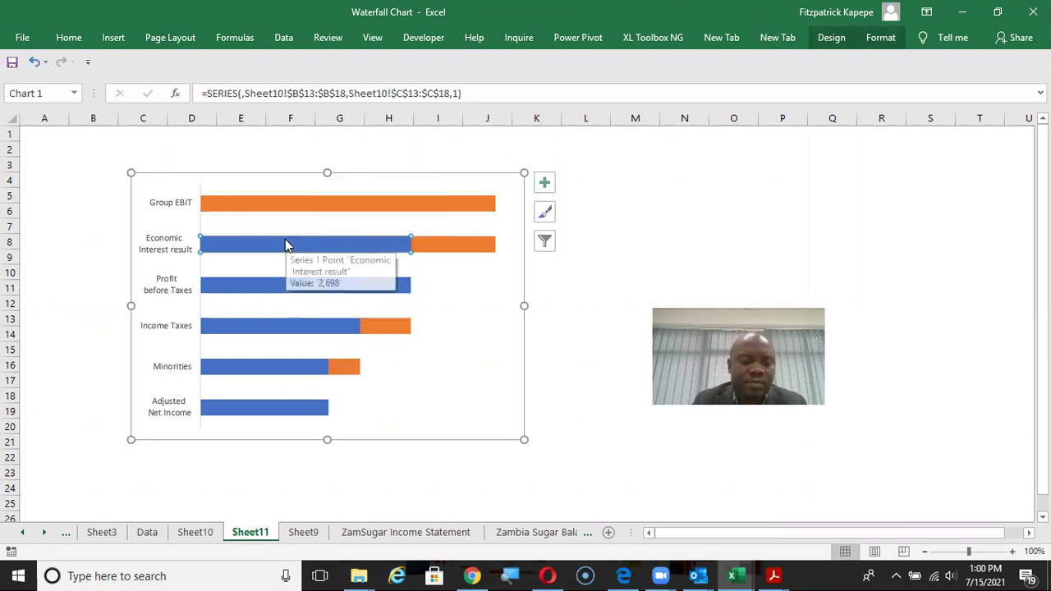
pyautogui.hotkey('ctrl', '1')
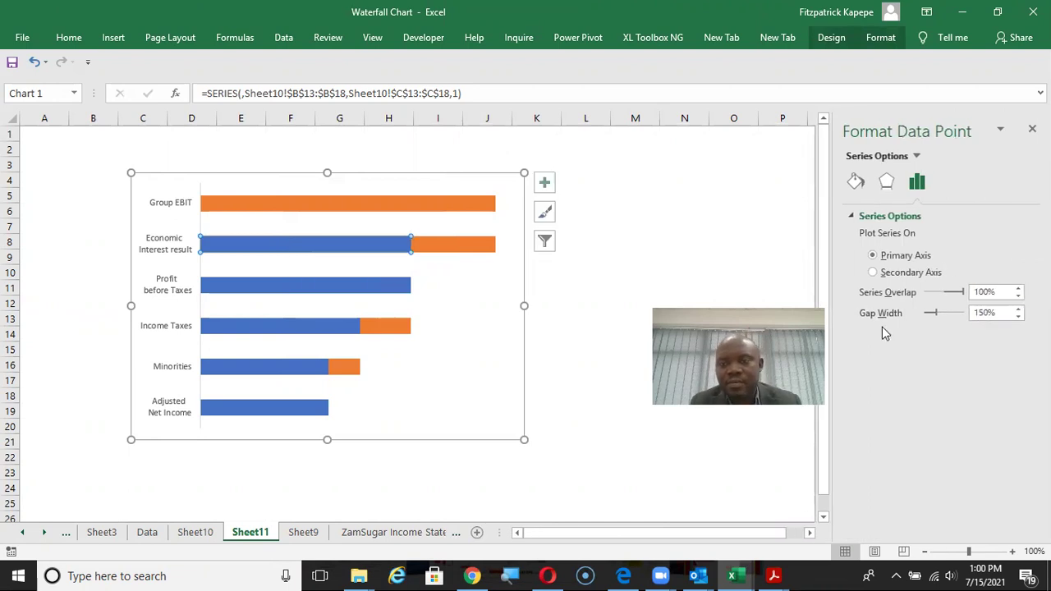
pyautogui.click(853, 183)
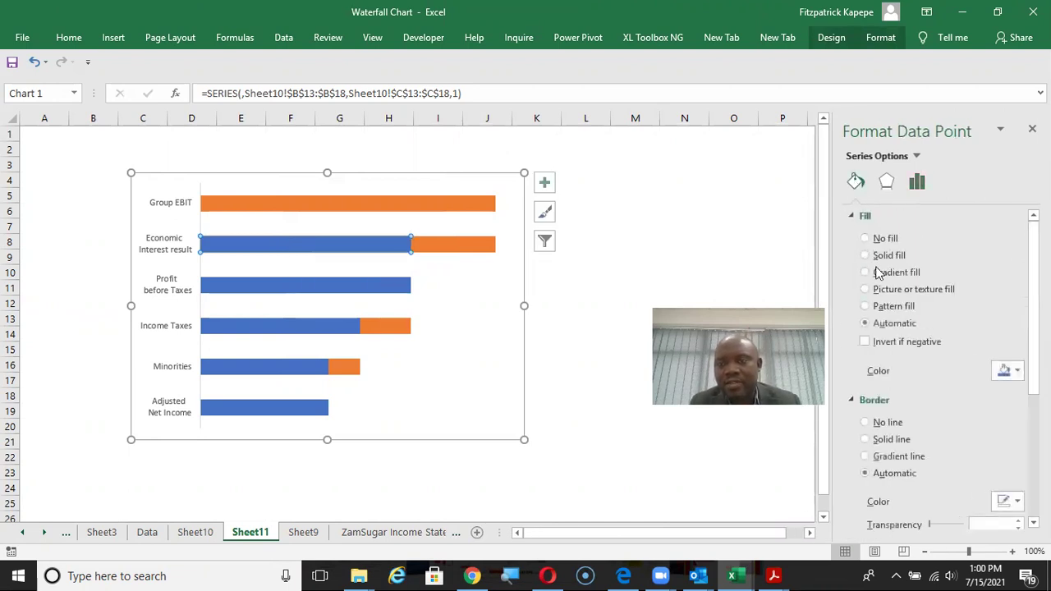
pyautogui.click(864, 239)
pyautogui.click(865, 392)
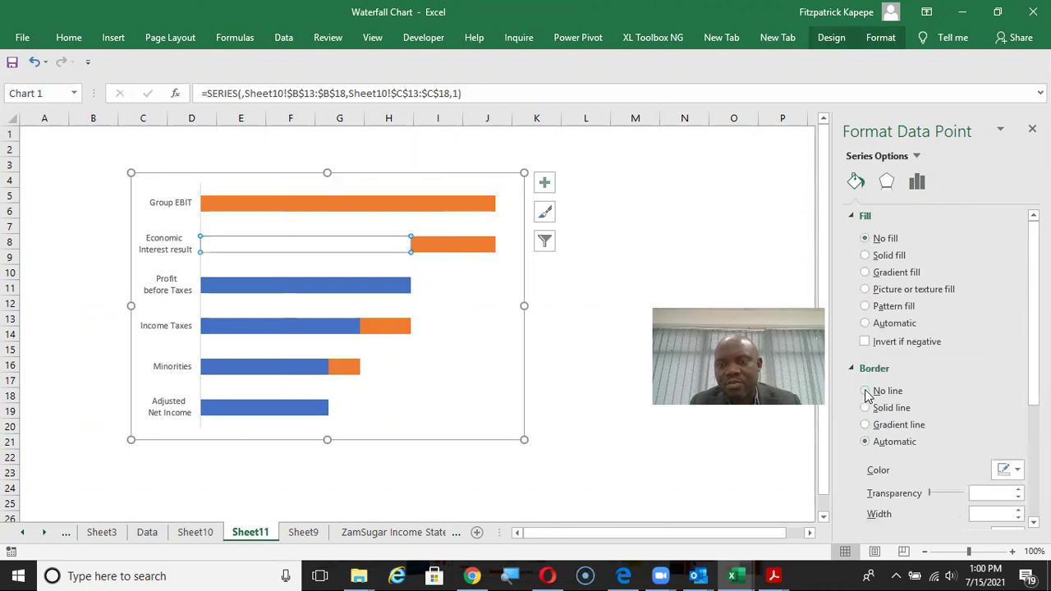
pyautogui.click(665, 223)
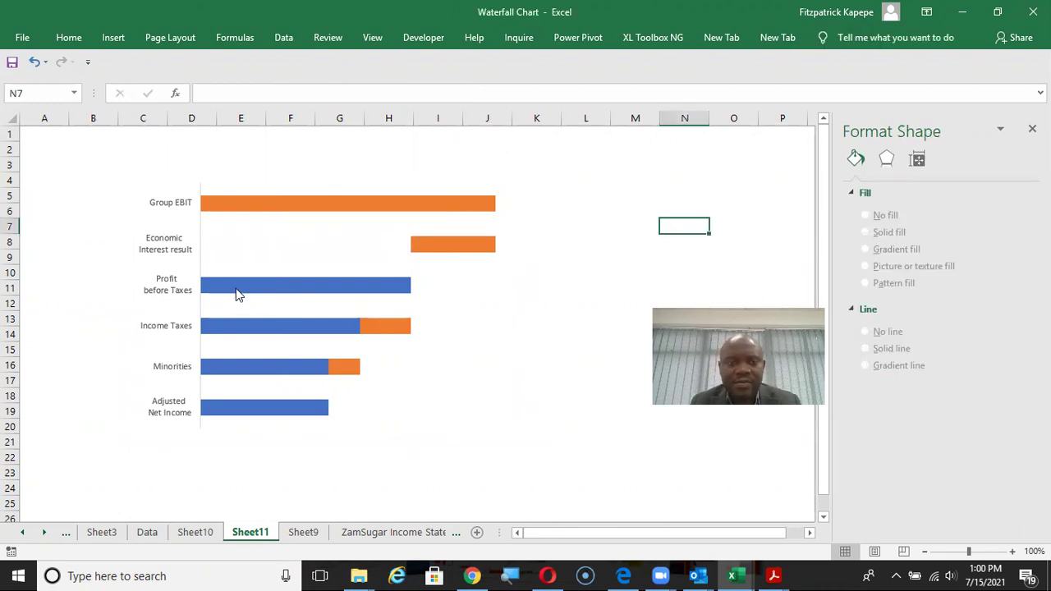
# Format the blue Income Taxes data point with No fill and No line.
pyautogui.click(275, 333)
pyautogui.click(275, 332)
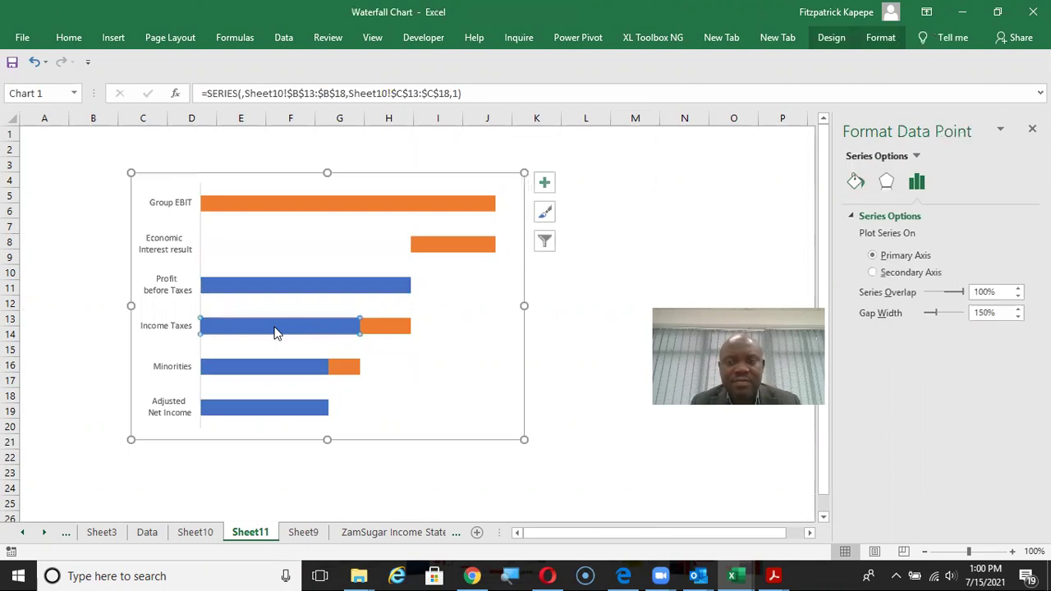
pyautogui.click(855, 183)
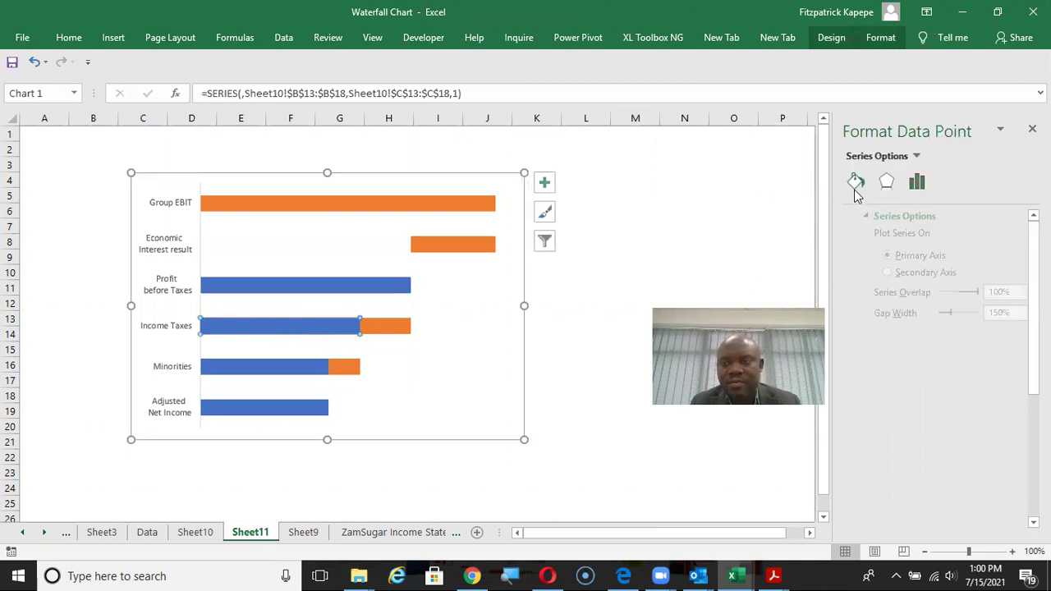
pyautogui.click(864, 238)
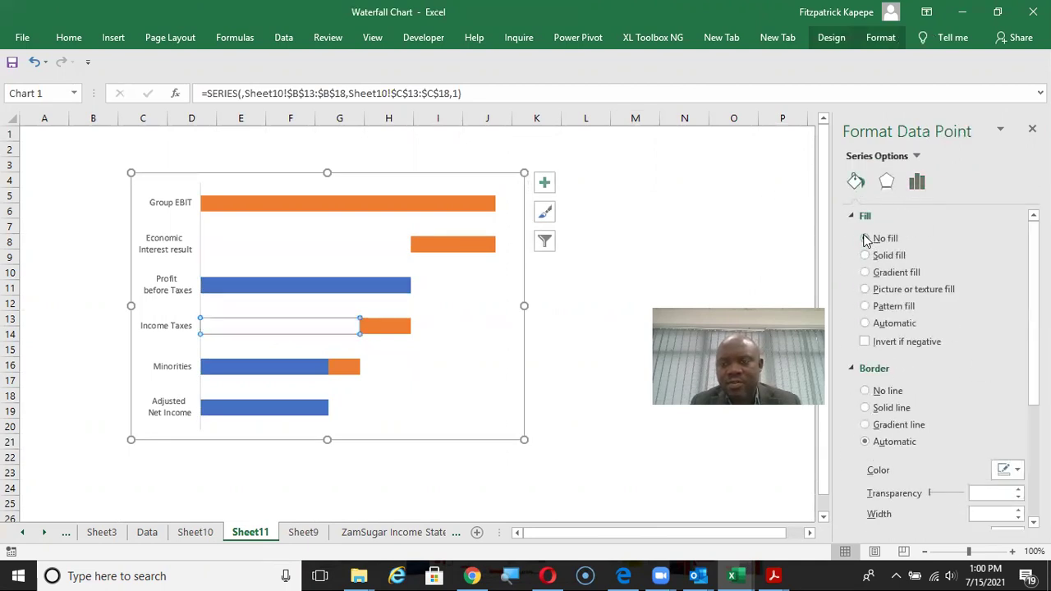
pyautogui.click(864, 392)
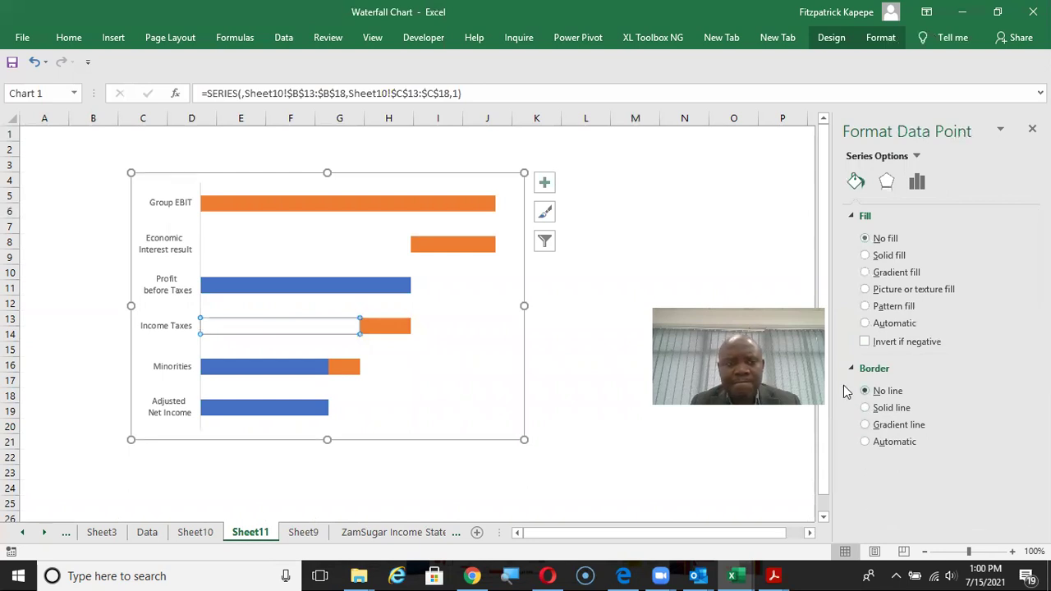
# Format the blue Minorities data point with No fill and No line.
pyautogui.click(263, 361)
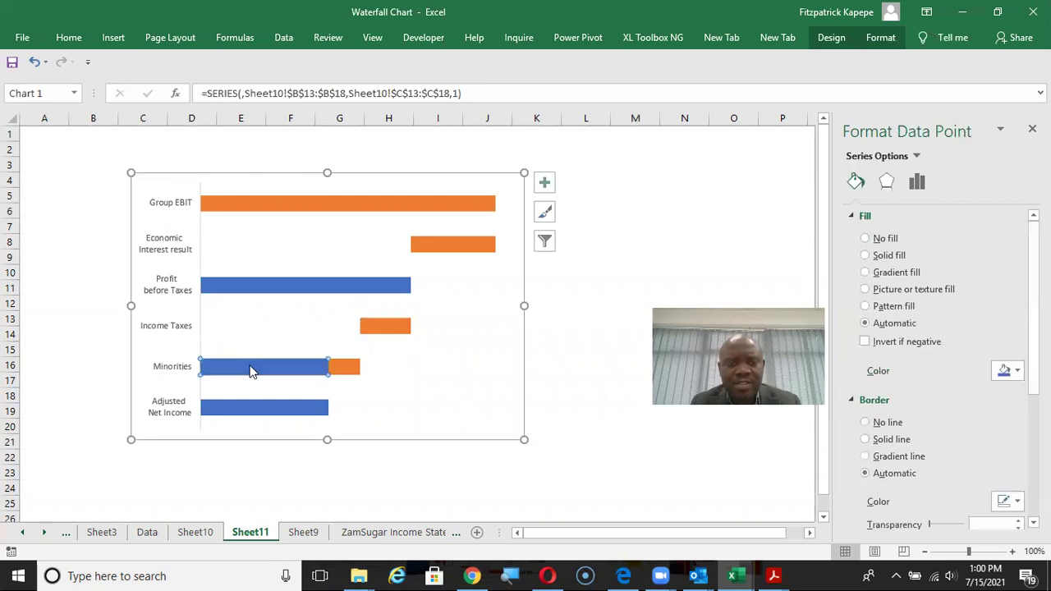
pyautogui.click(864, 238)
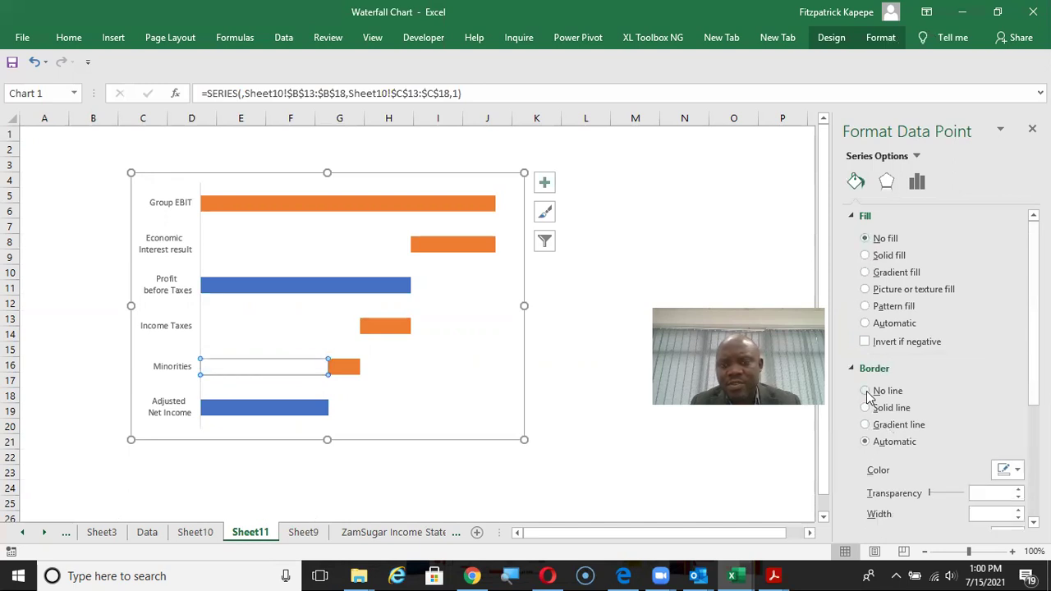
pyautogui.click(865, 391)
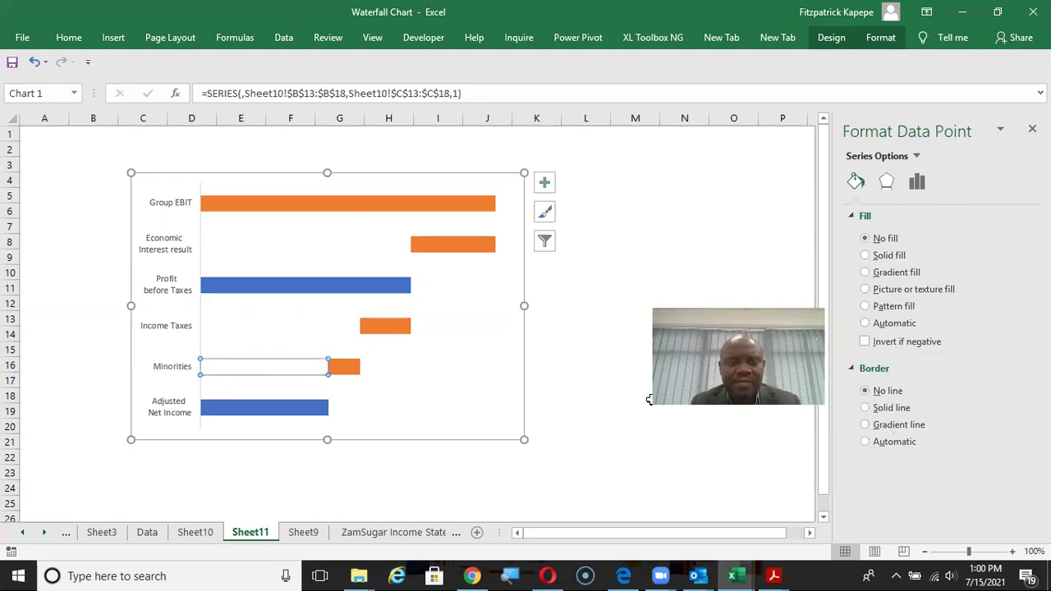
pyautogui.click(594, 225)
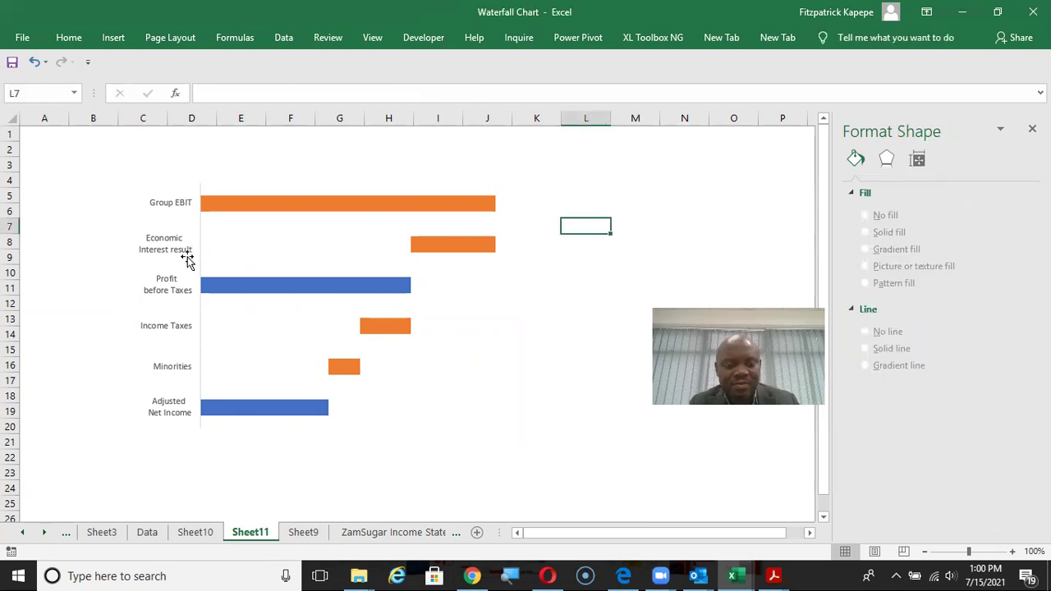
# Check the E.ON slide's axis, and give the chart's category axis a dark gray solid line 1.25 pt wide.
pyautogui.hotkey('alt', 'Tab')
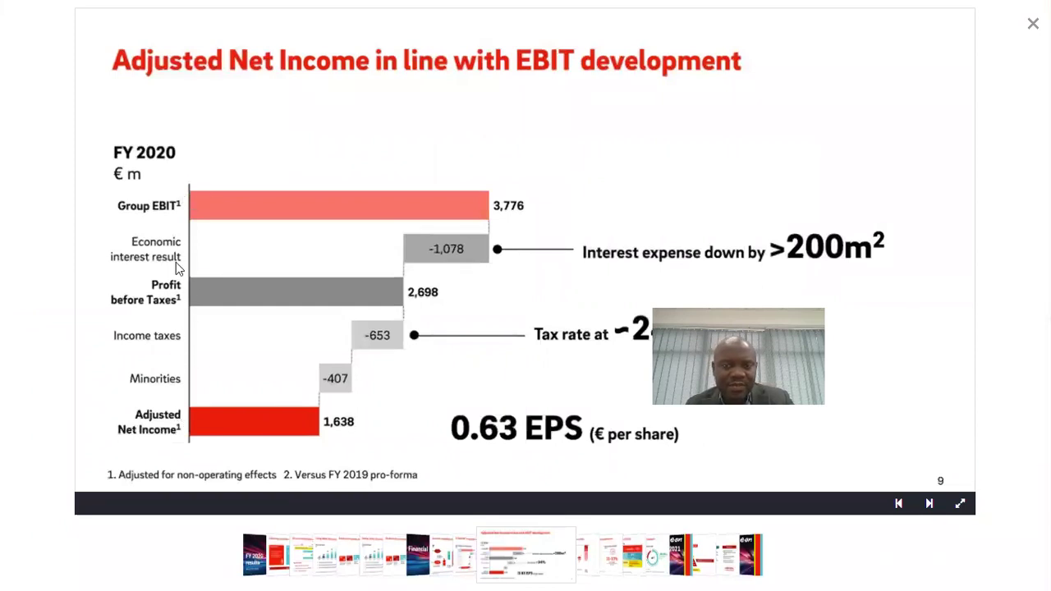
pyautogui.hotkey('alt', 'Tab')
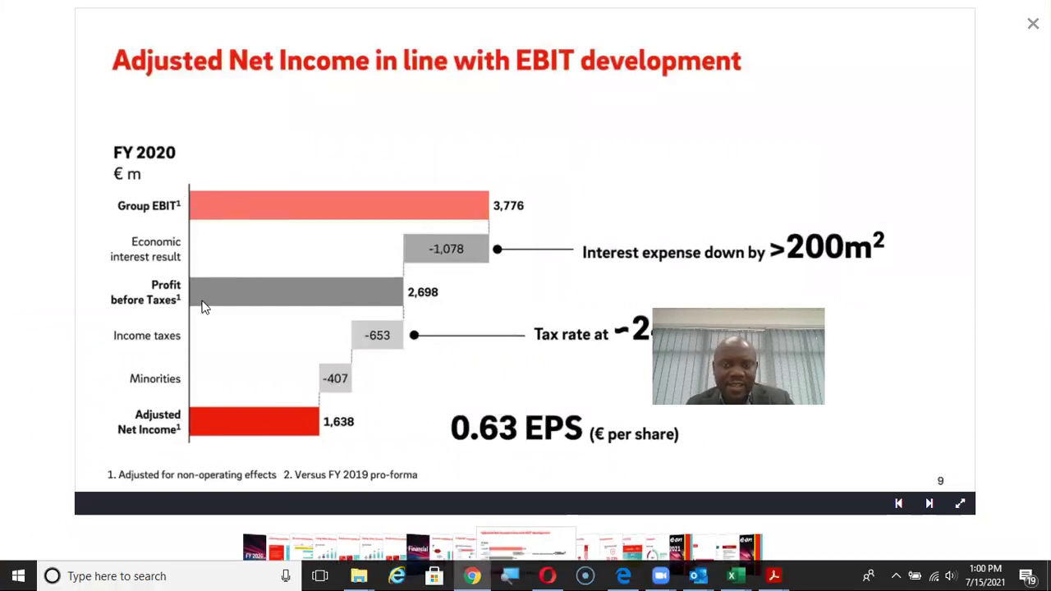
pyautogui.click(182, 245)
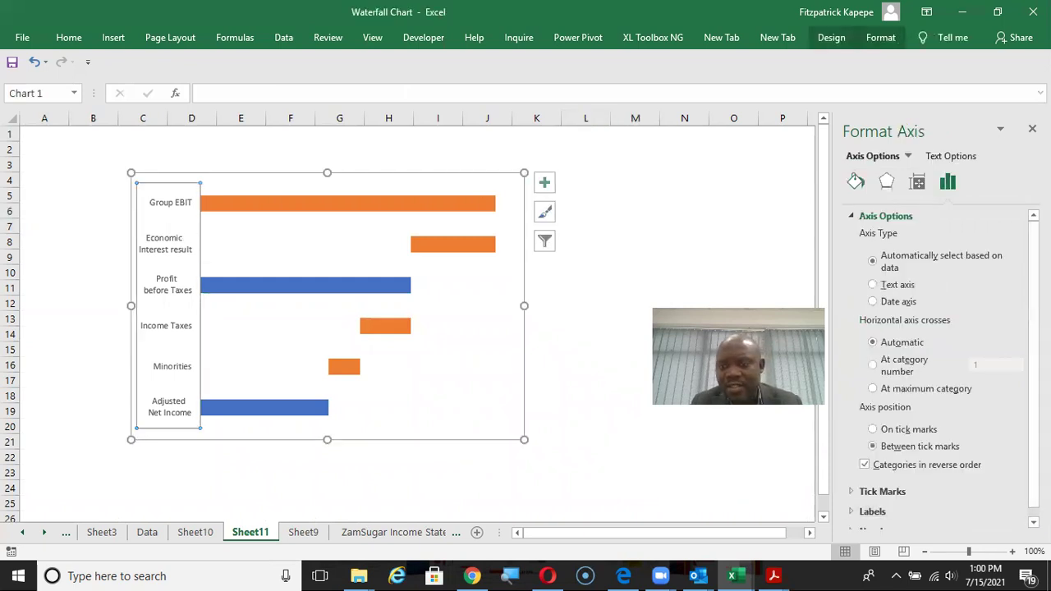
pyautogui.click(856, 181)
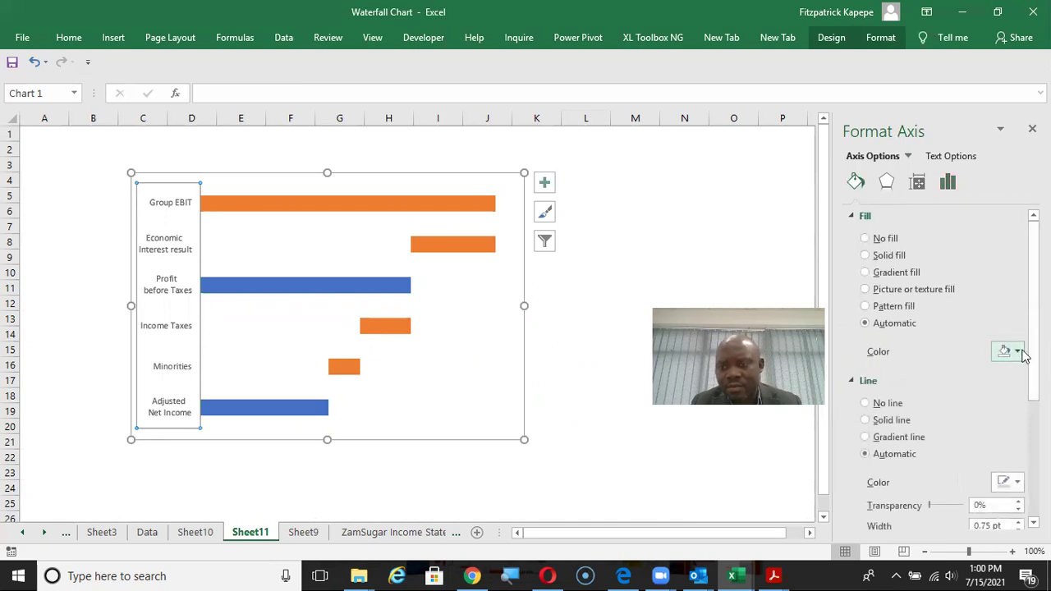
pyautogui.click(1015, 482)
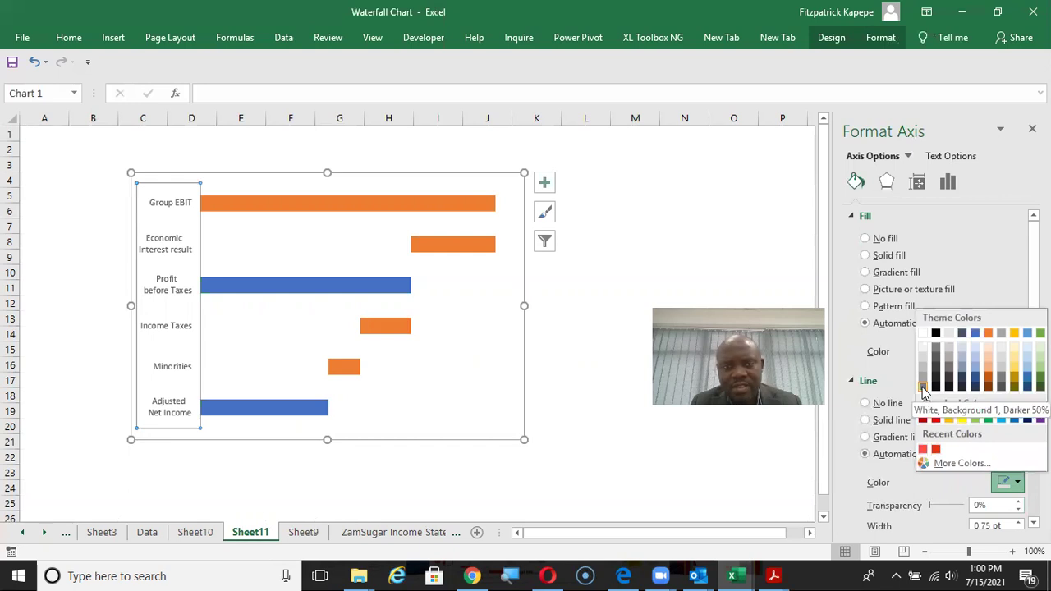
pyautogui.click(947, 386)
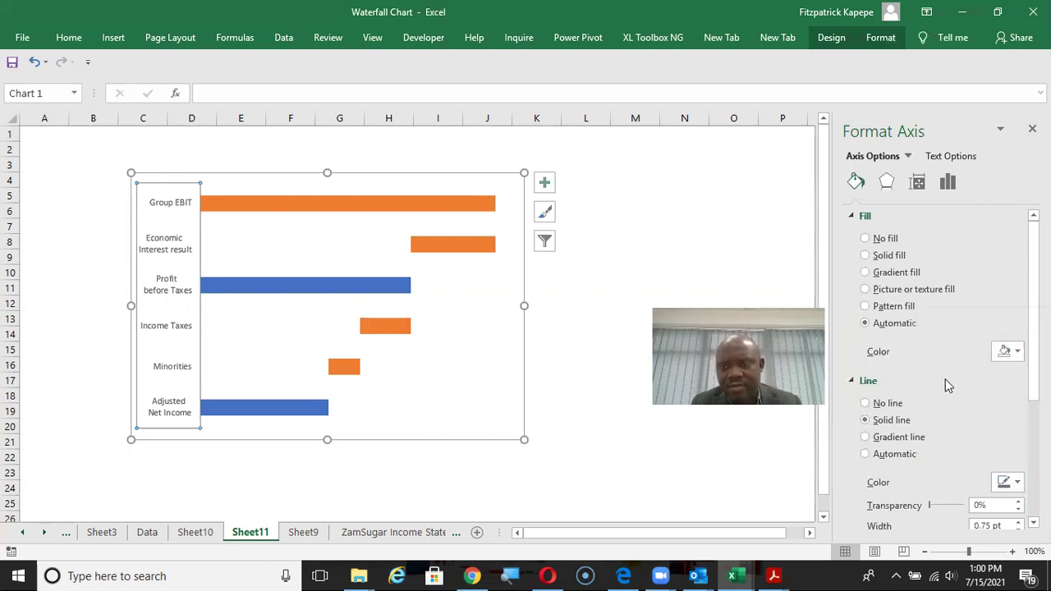
pyautogui.click(1018, 521)
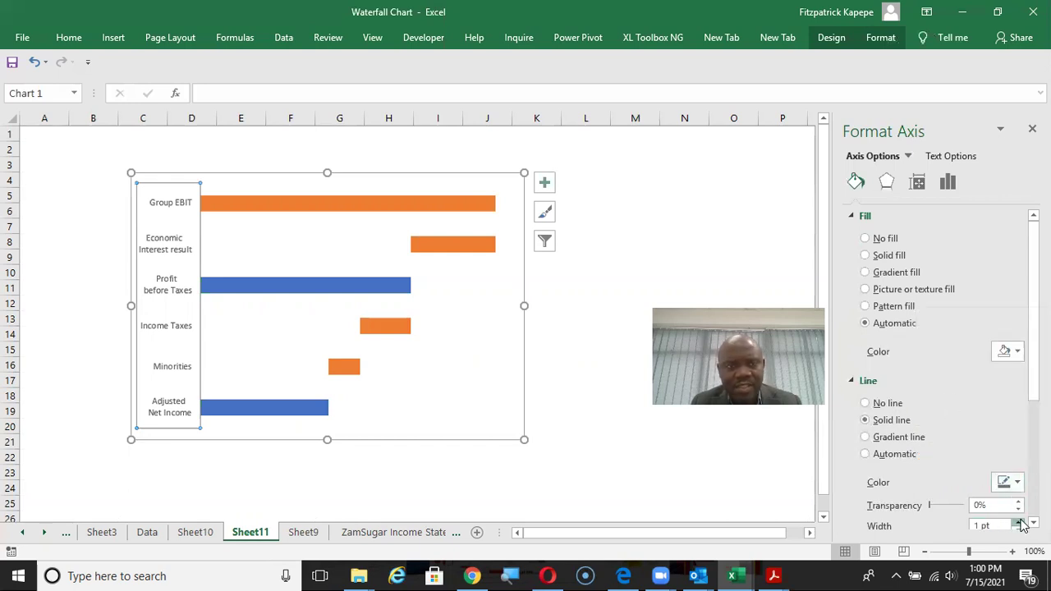
pyautogui.click(1018, 522)
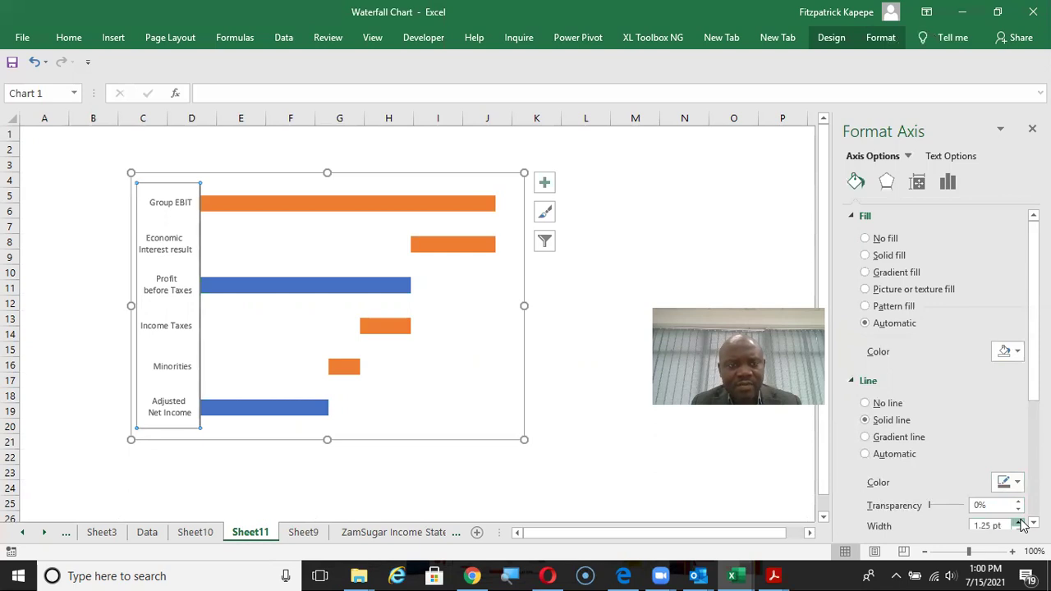
pyautogui.click(606, 278)
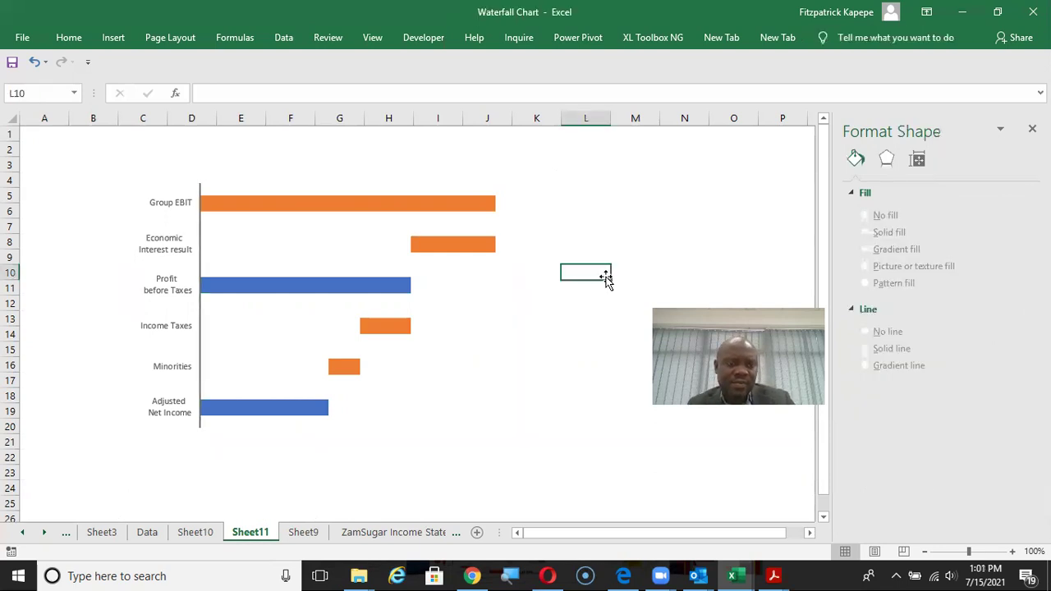
# Compare the chart with the slide and reduce the category axis line width to 1 pt.
pyautogui.hotkey('alt', 'Tab')
pyautogui.hotkey('alt', 'Tab')
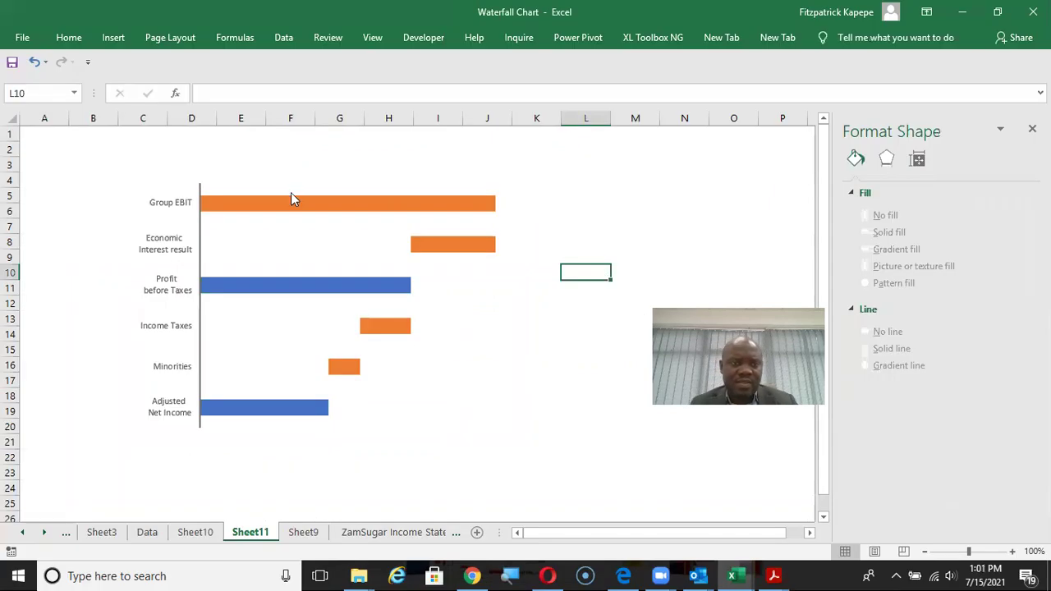
pyautogui.click(188, 260)
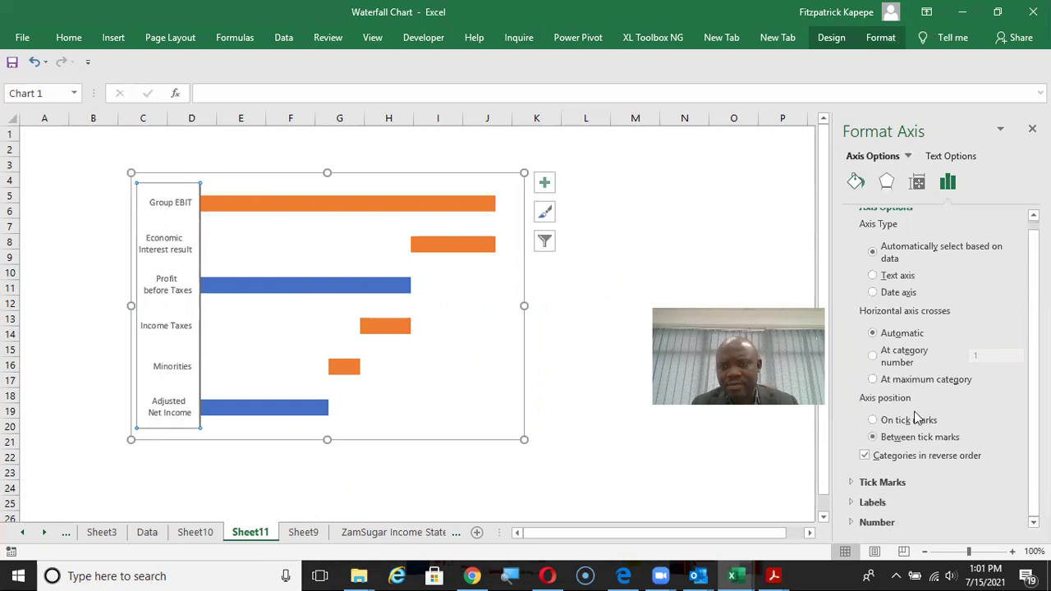
pyautogui.click(860, 184)
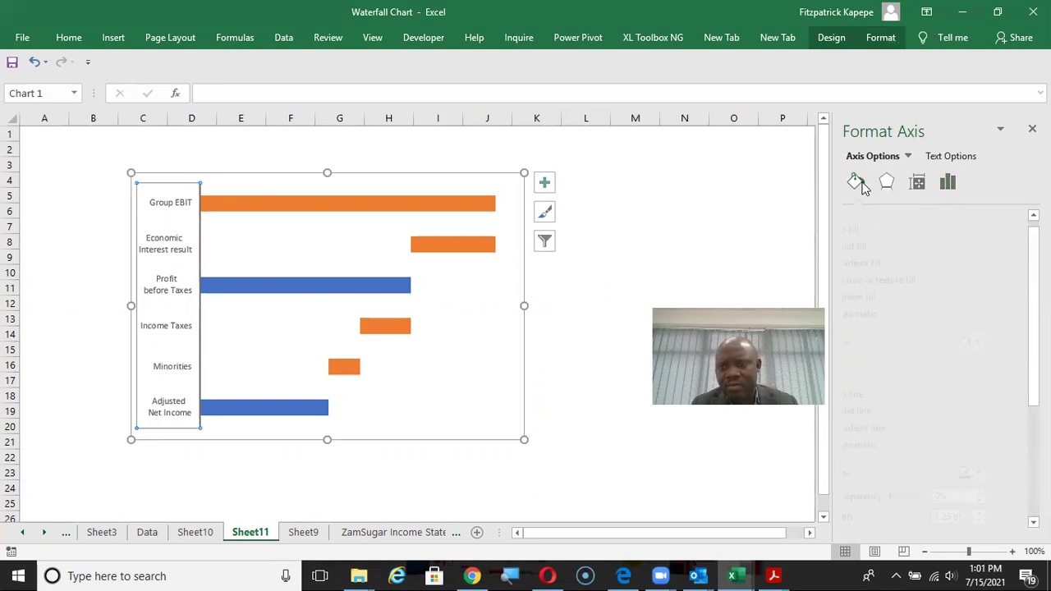
pyautogui.click(1019, 521)
pyautogui.click(109, 468)
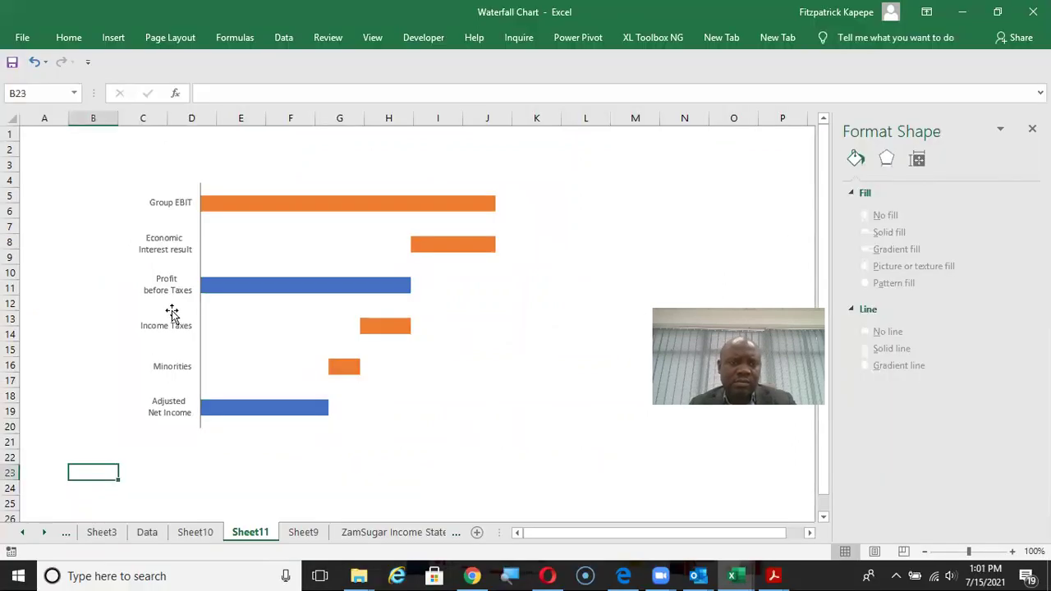
# Set the category axis line width to 1.25 pt and compare the axis with the E.ON slide.
pyautogui.click(172, 312)
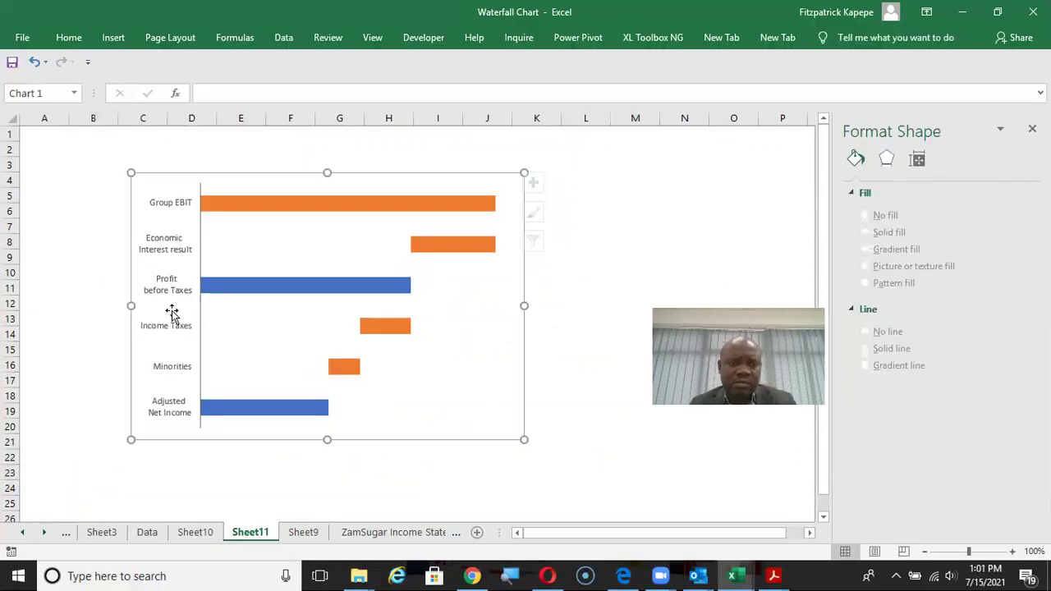
pyautogui.click(180, 295)
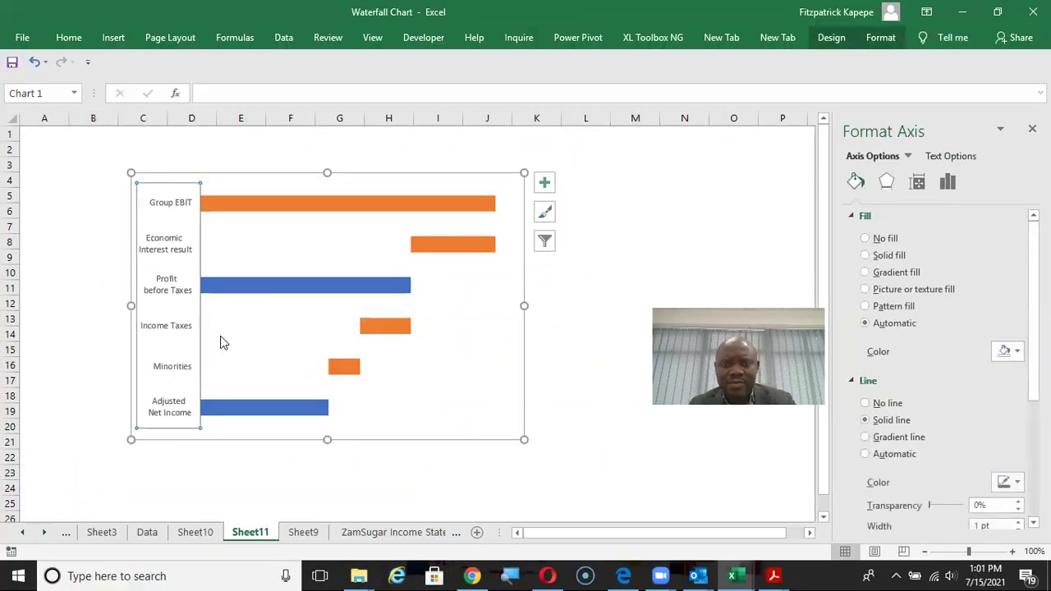
pyautogui.click(1021, 523)
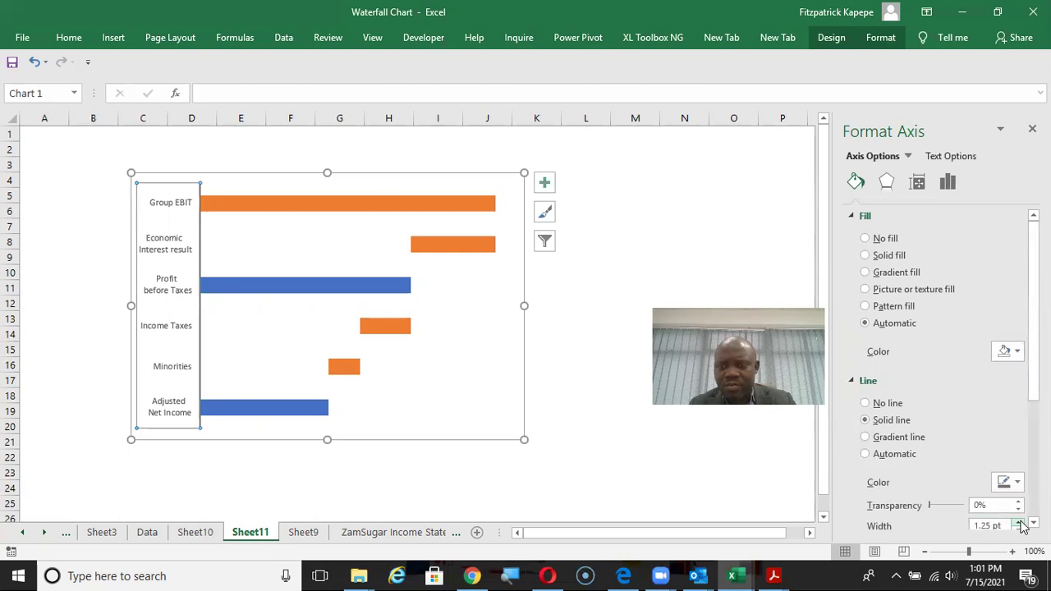
pyautogui.click(168, 463)
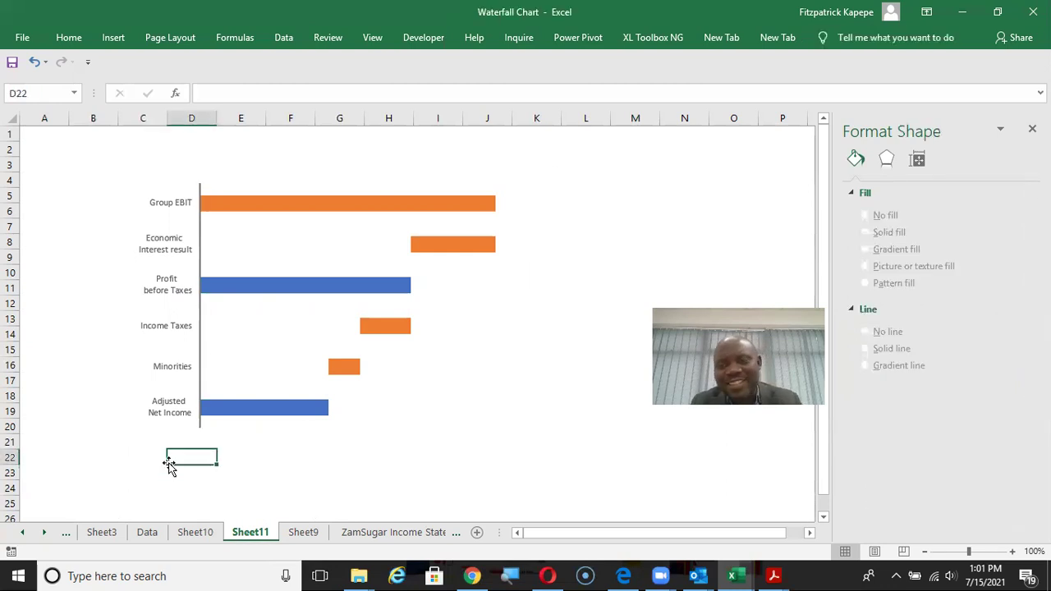
pyautogui.hotkey('alt', 'Tab')
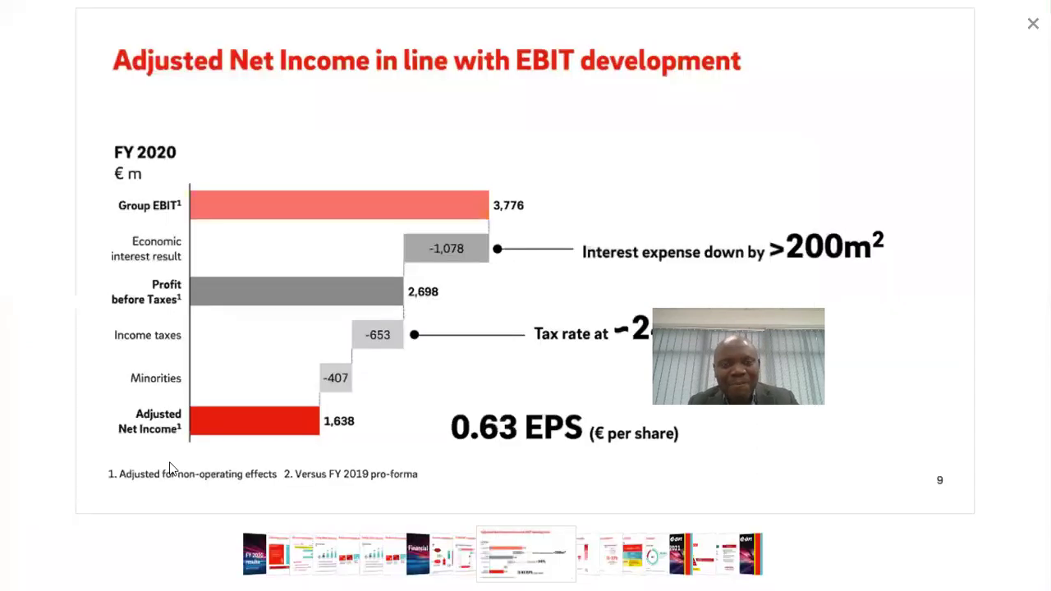
pyautogui.hotkey('alt', 'Tab')
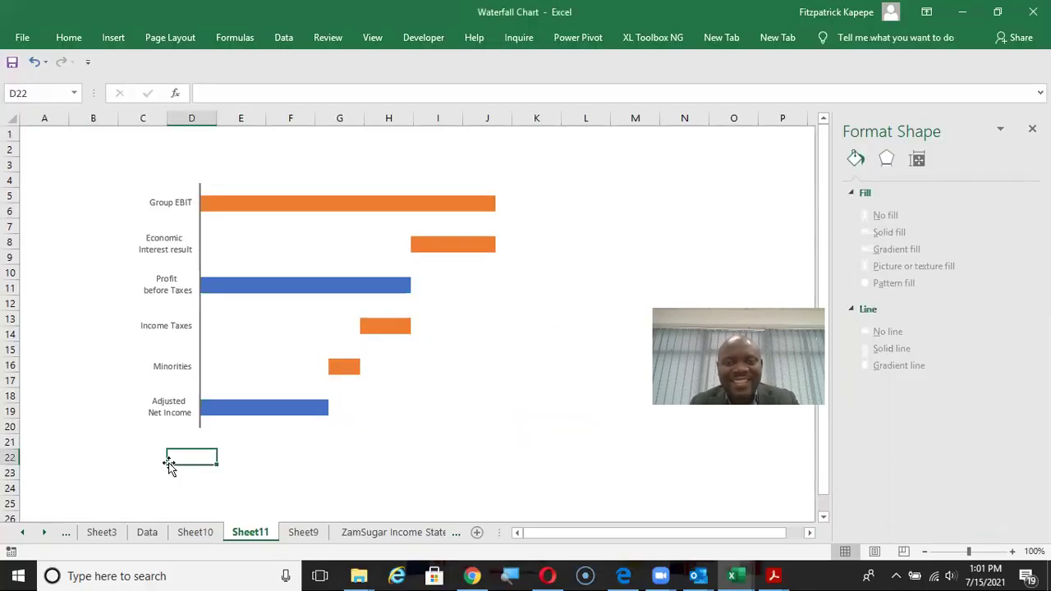
pyautogui.click(356, 205)
pyautogui.click(356, 204)
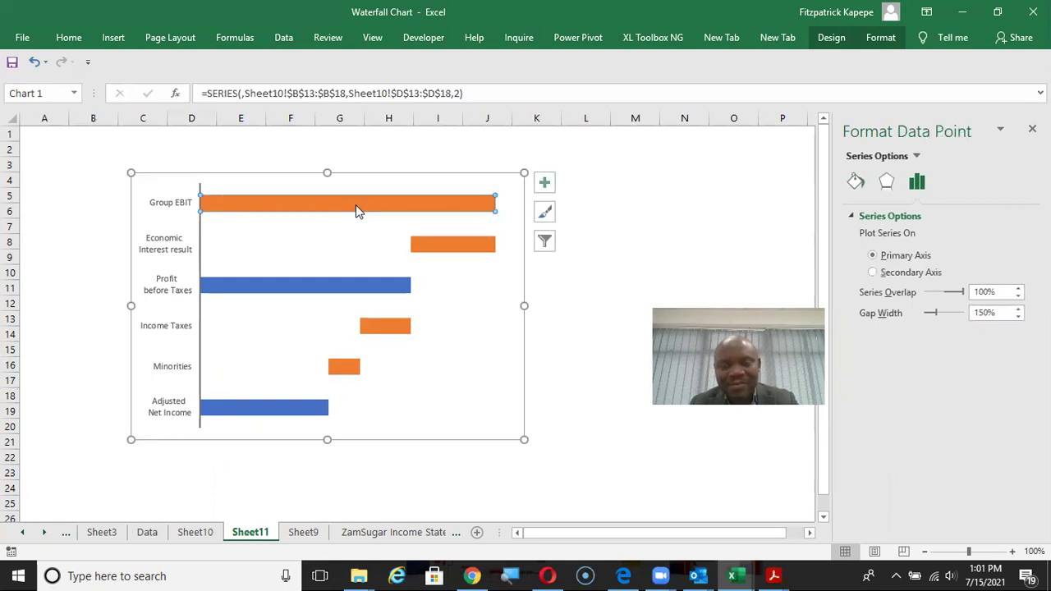
pyautogui.click(856, 183)
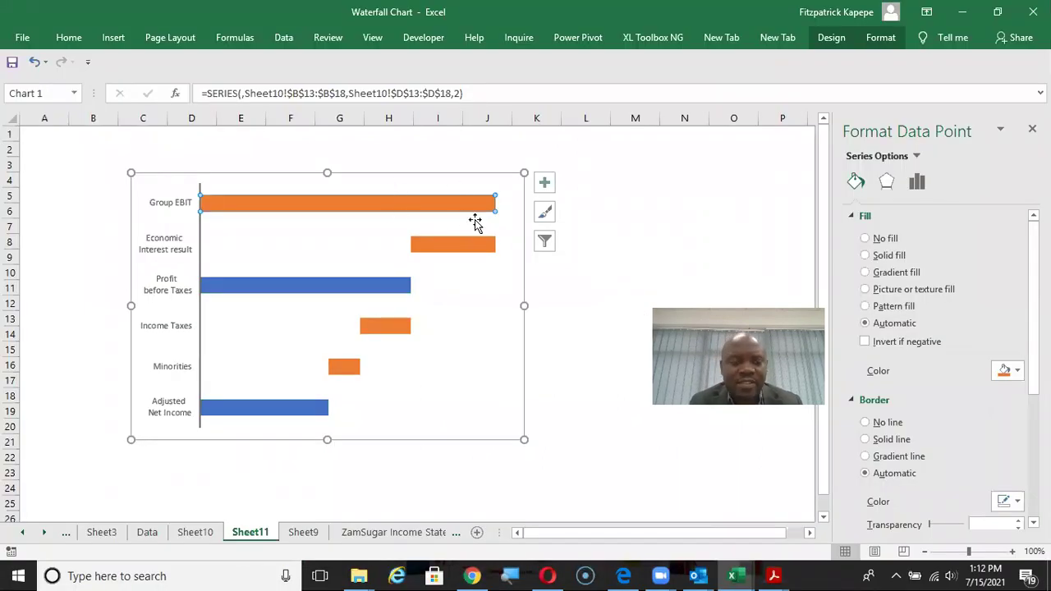
pyautogui.click(733, 240)
# Set the gap width of the orange data series to 70% to thicken the chart's bars.
pyautogui.click(485, 205)
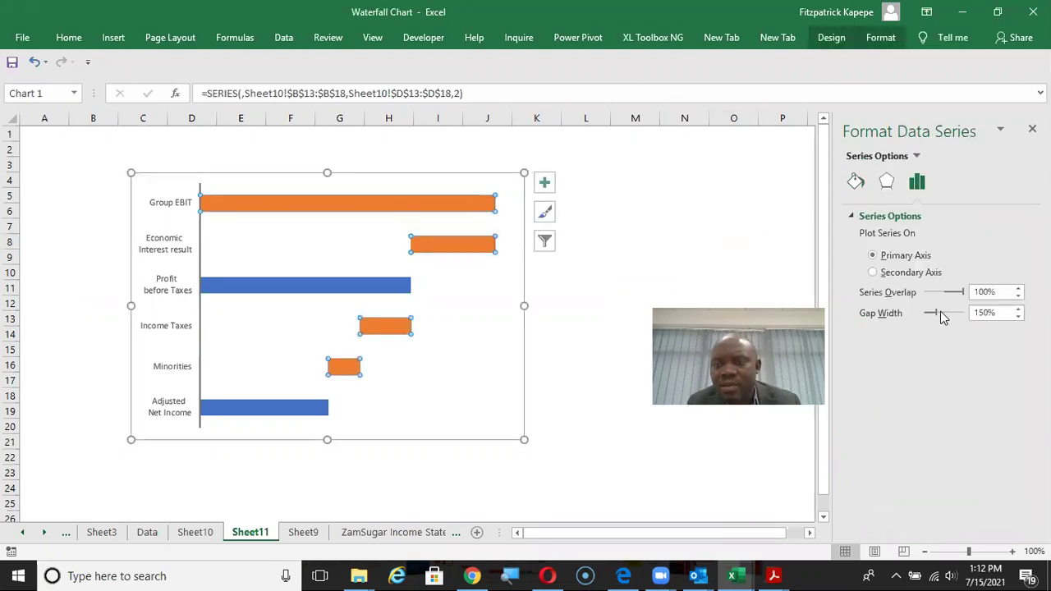
pyautogui.moveTo(931, 311); pyautogui.dragTo(929, 312)
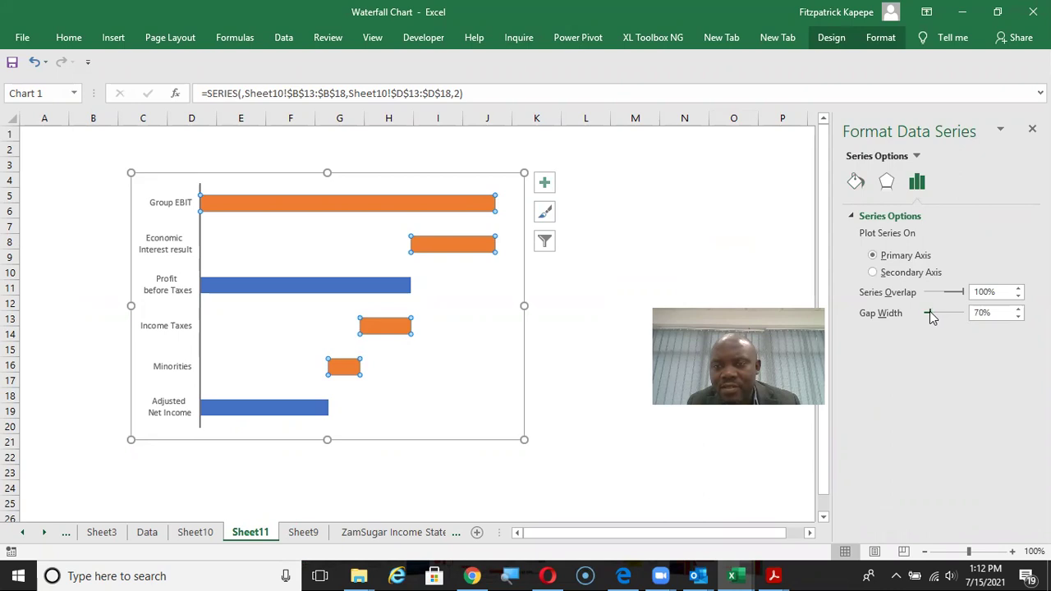
pyautogui.click(629, 209)
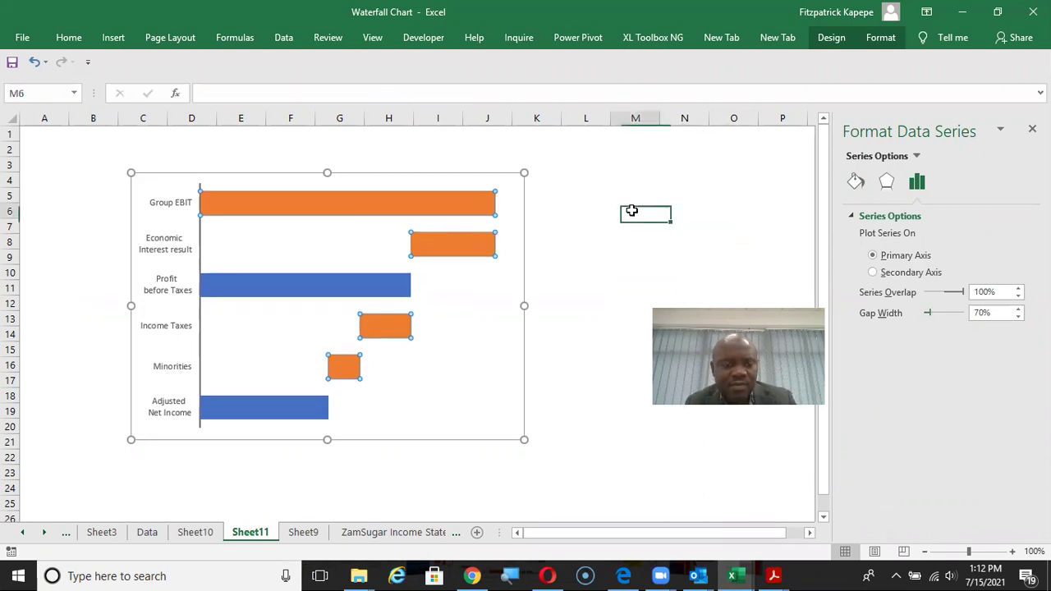
# Check the bar colors on the E.ON slide and fill the Group EBIT bar with the recently used light red.
pyautogui.hotkey('alt', 'Tab')
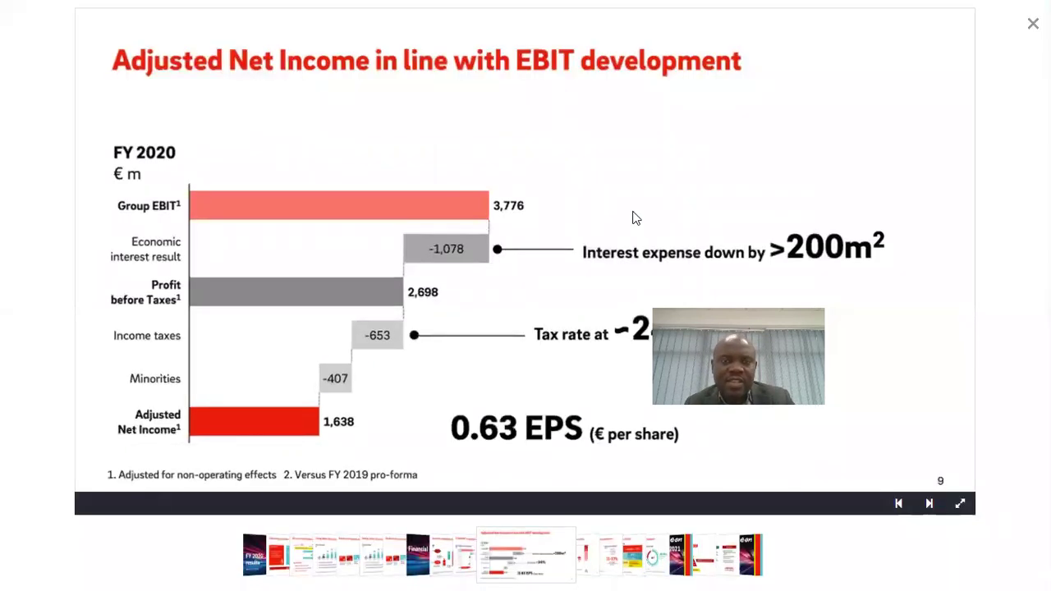
pyautogui.hotkey('alt', 'Tab')
pyautogui.click(473, 209)
pyautogui.click(474, 210)
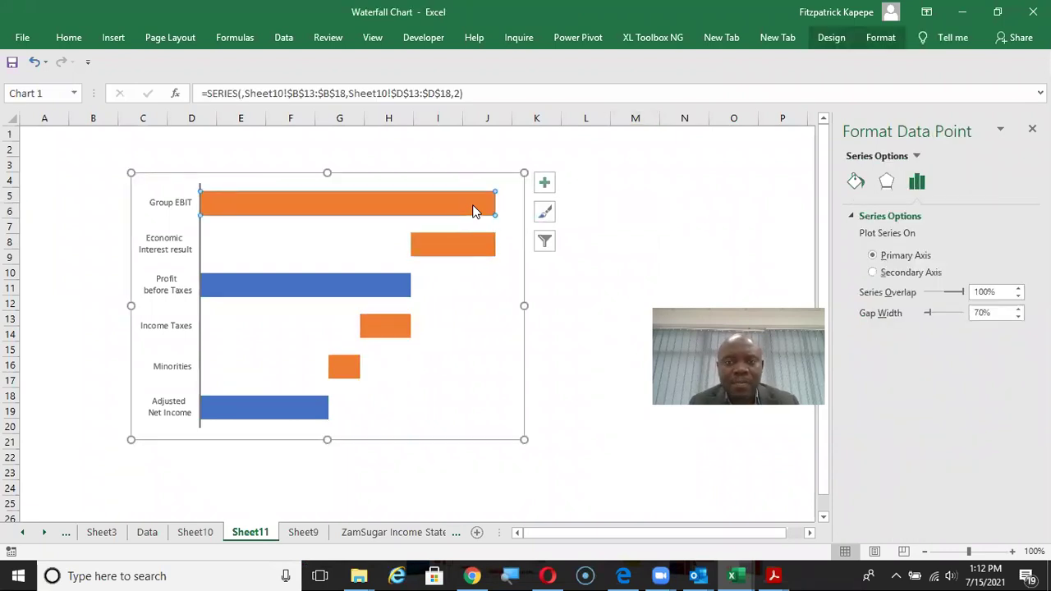
pyautogui.click(856, 188)
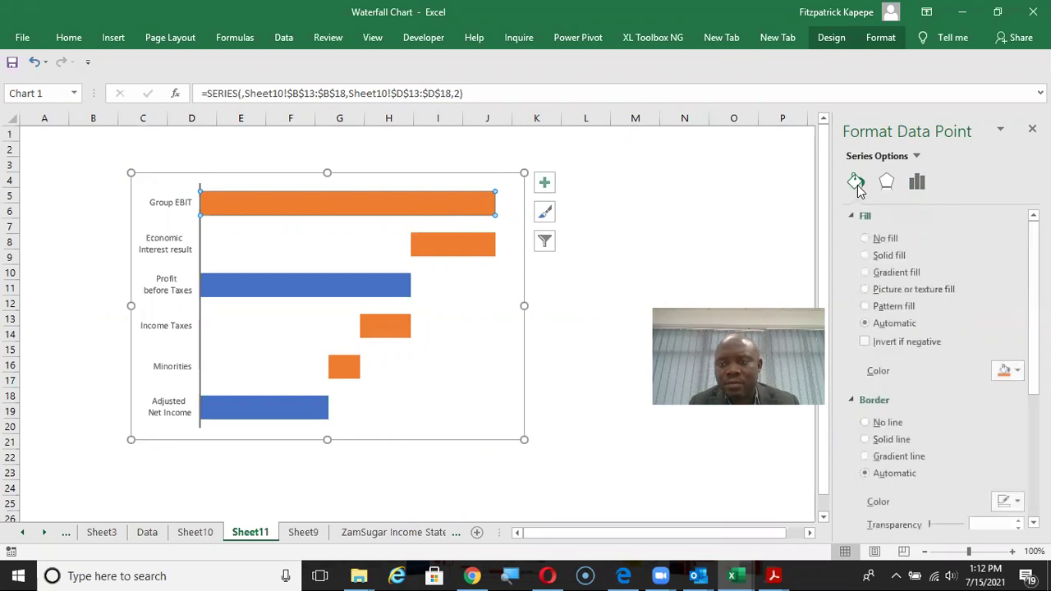
pyautogui.click(1018, 371)
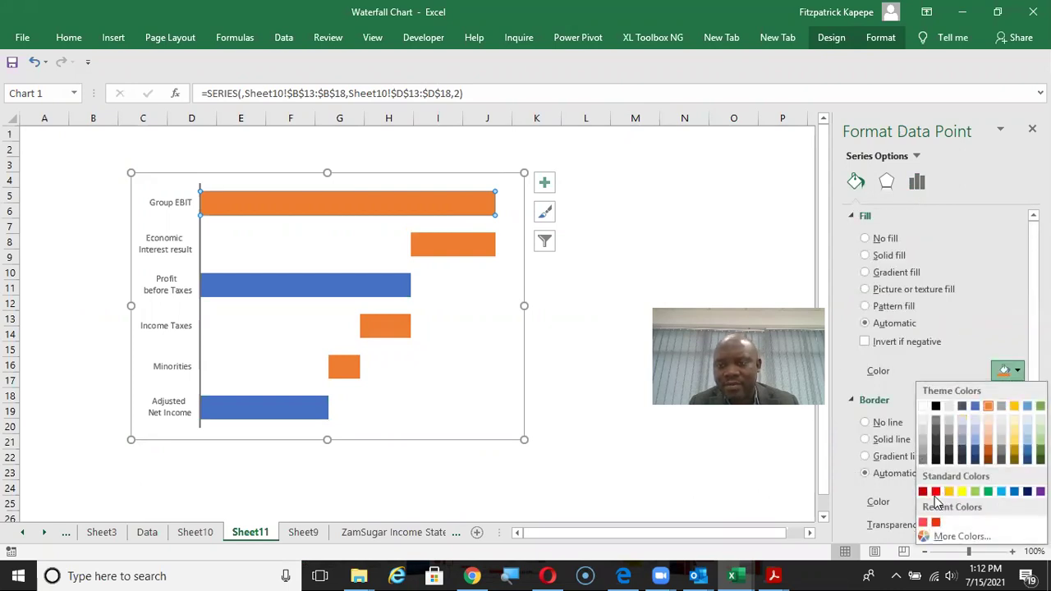
pyautogui.click(924, 524)
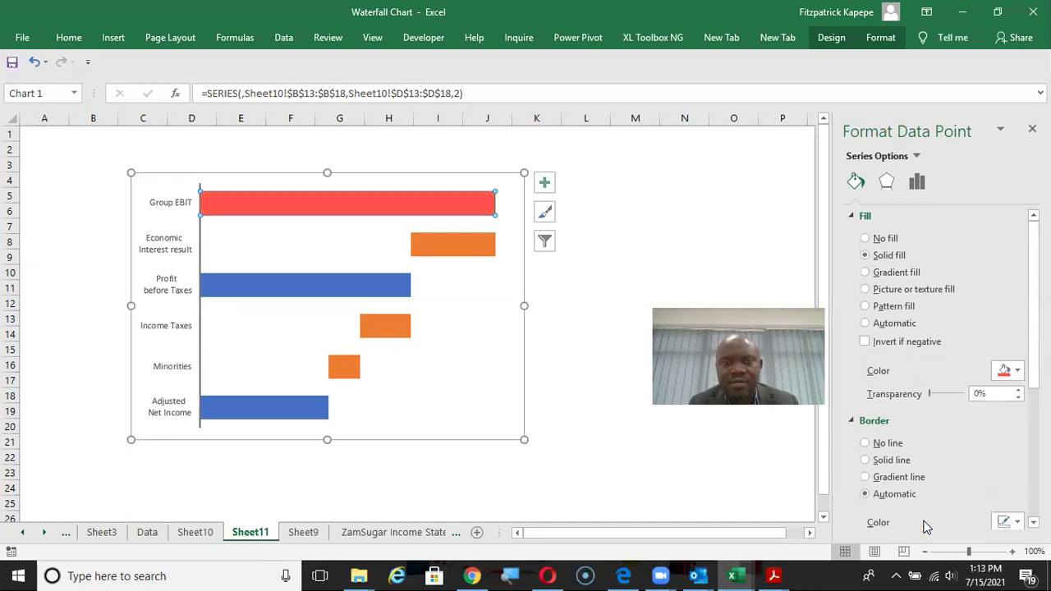
pyautogui.click(706, 238)
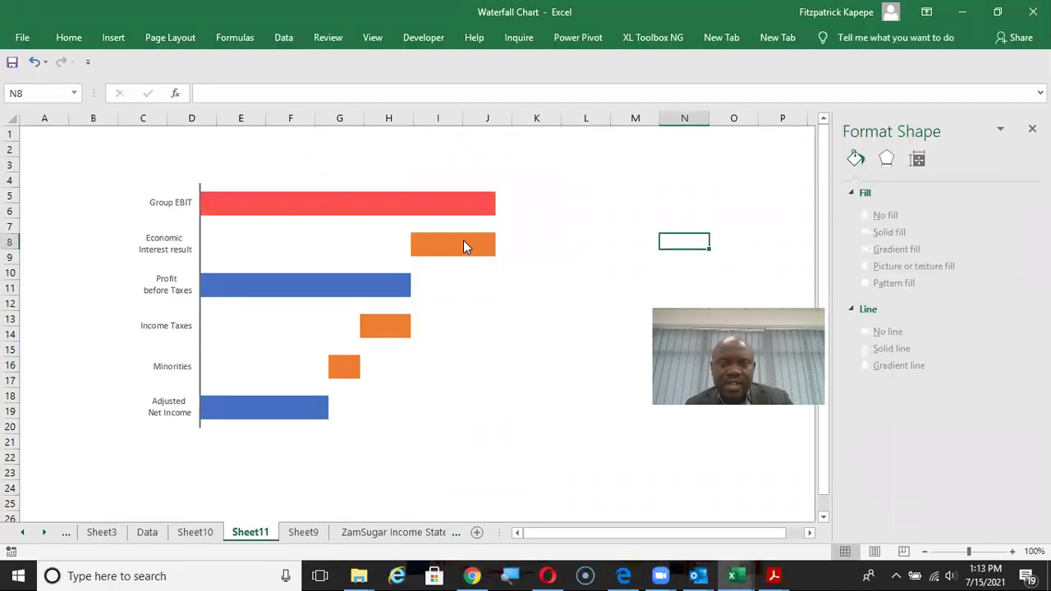
# Fill only the Economic Interest result bar with the darkest gray of the white theme color shades.
pyautogui.click(463, 243)
pyautogui.click(463, 243)
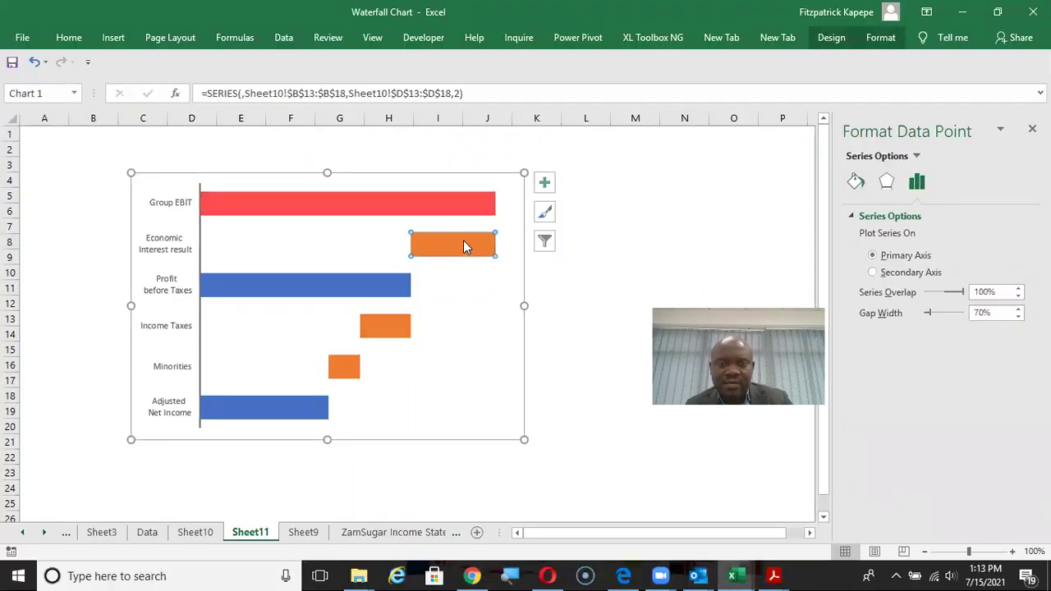
pyautogui.click(855, 182)
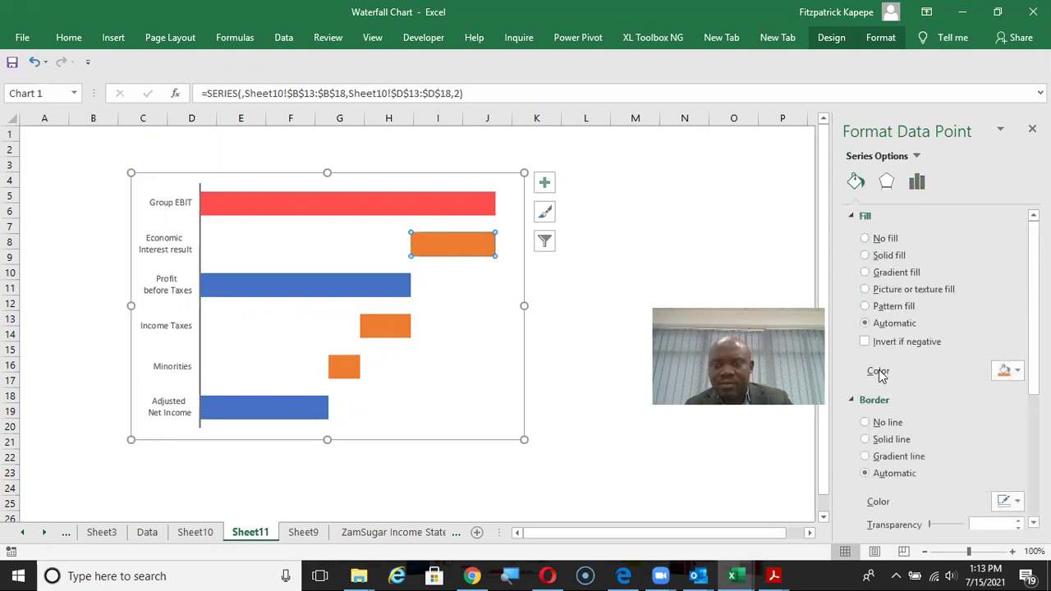
pyautogui.click(1019, 371)
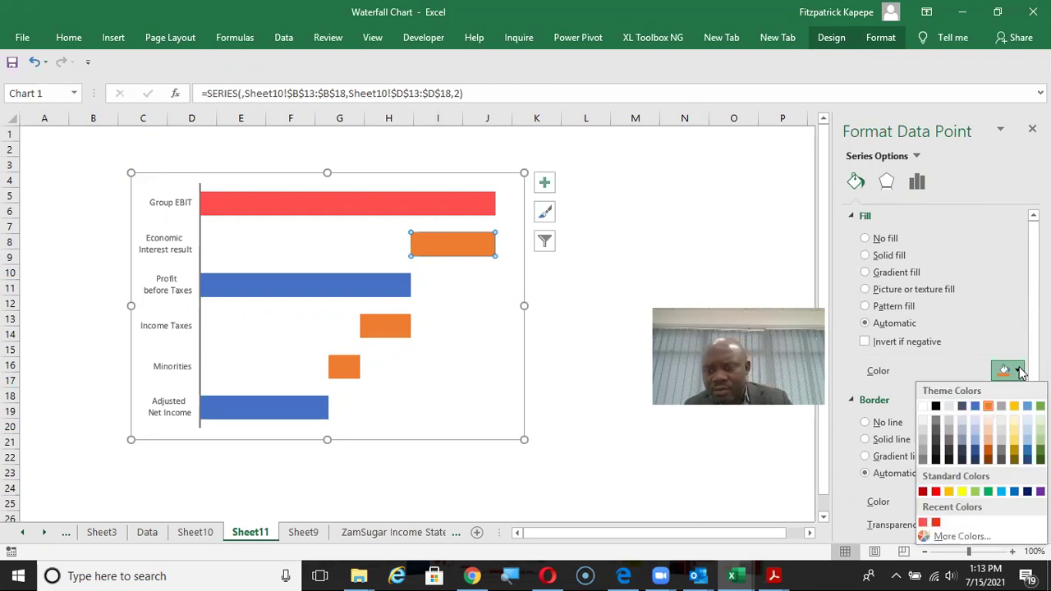
pyautogui.click(923, 460)
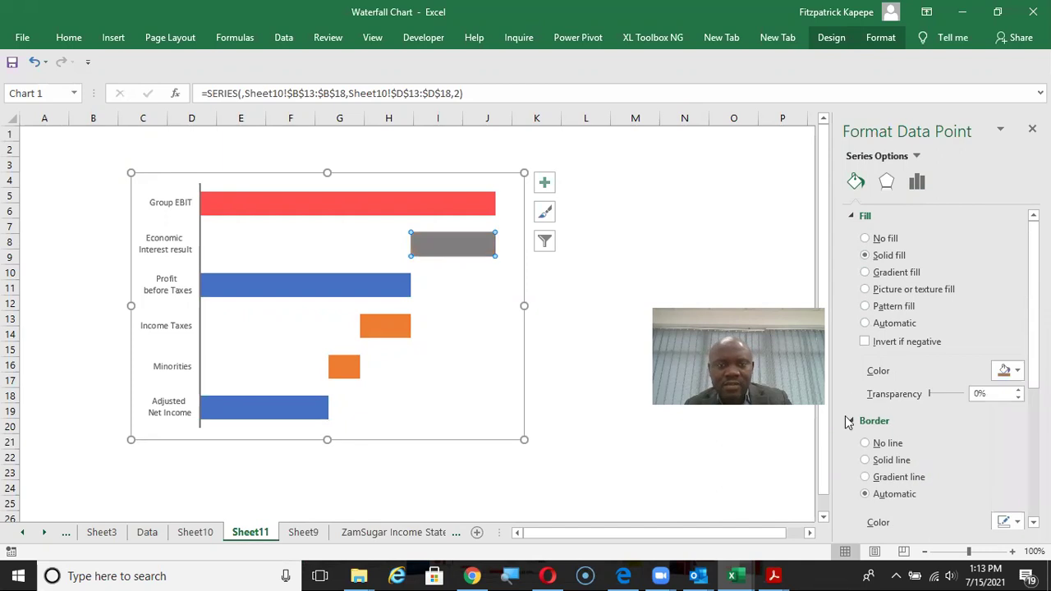
pyautogui.click(612, 241)
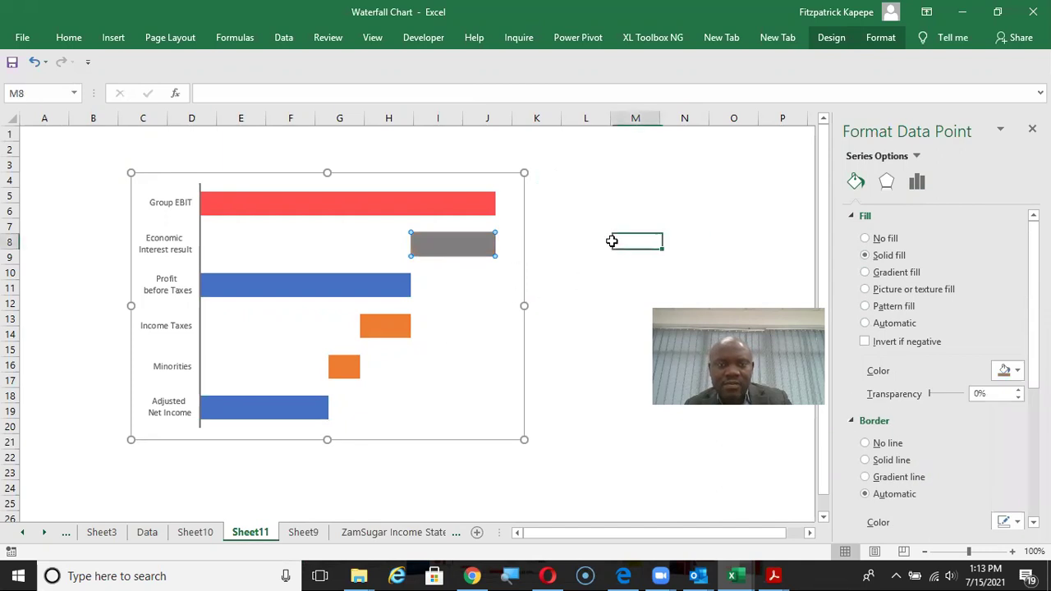
# Fill the whole data series containing Group EBIT and the deduction bars with medium gray, undoing and redoing the fill to compare.
pyautogui.click(473, 246)
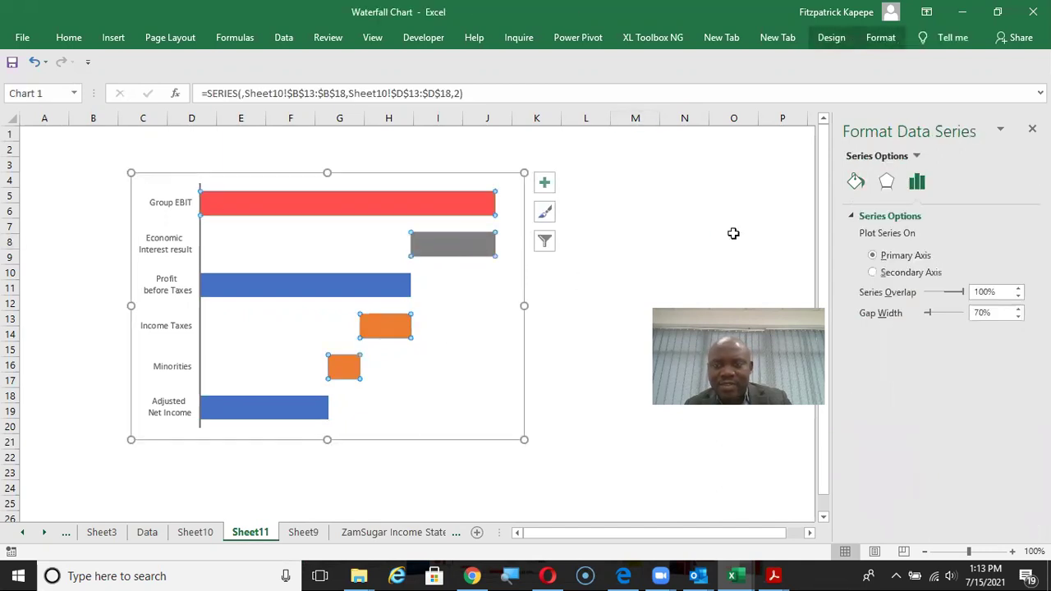
pyautogui.click(857, 181)
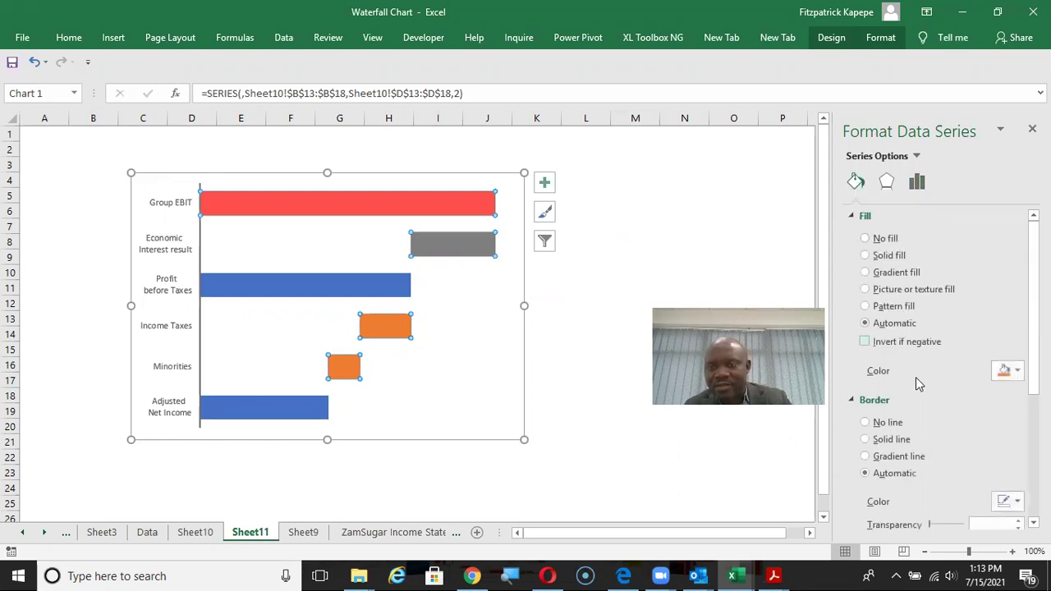
pyautogui.click(1007, 371)
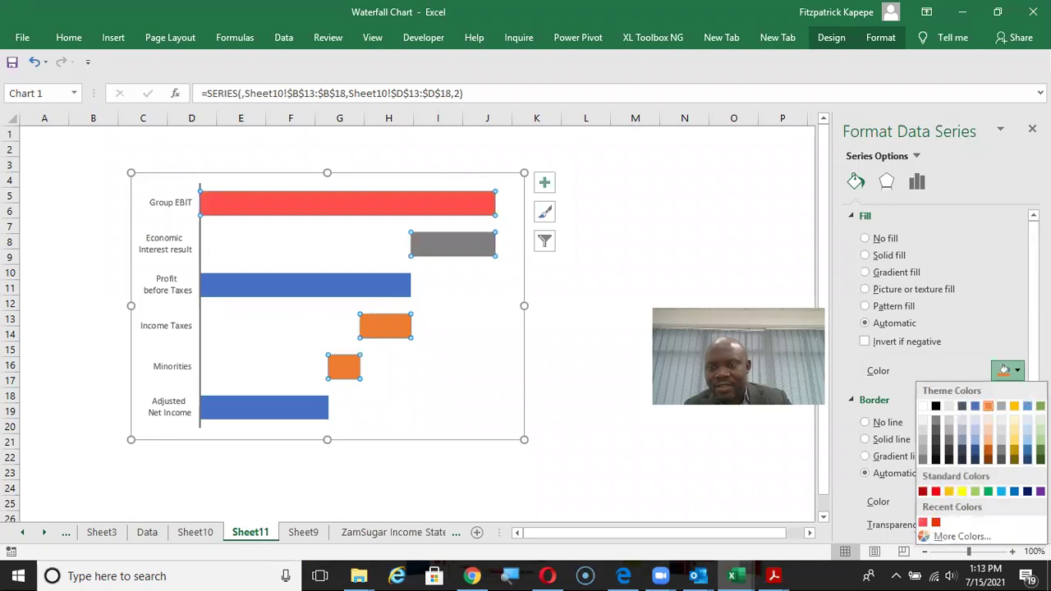
pyautogui.click(924, 452)
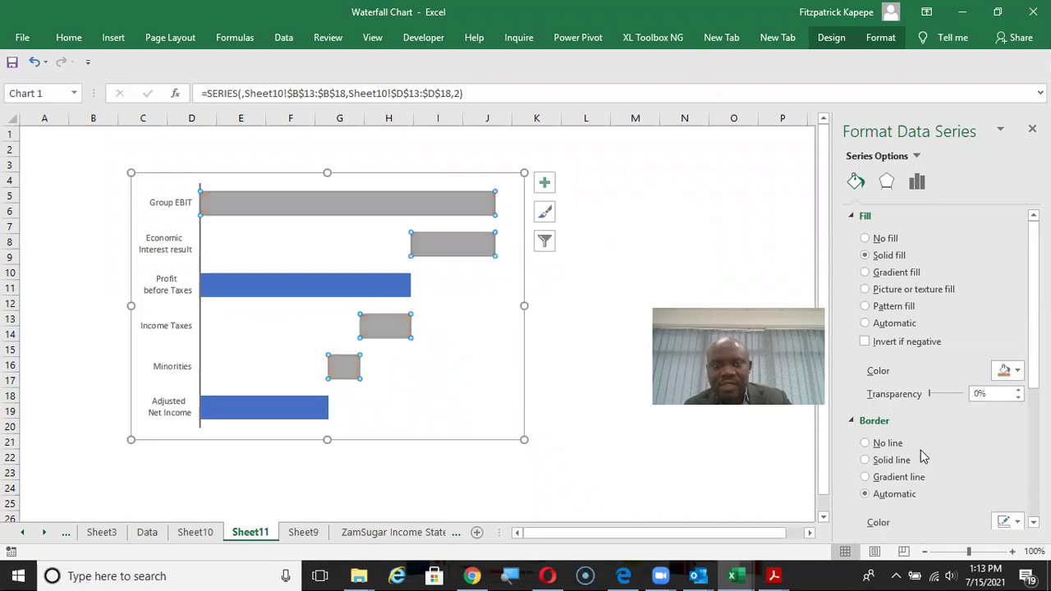
pyautogui.click(704, 248)
pyautogui.hotkey('ctrl', 'z')
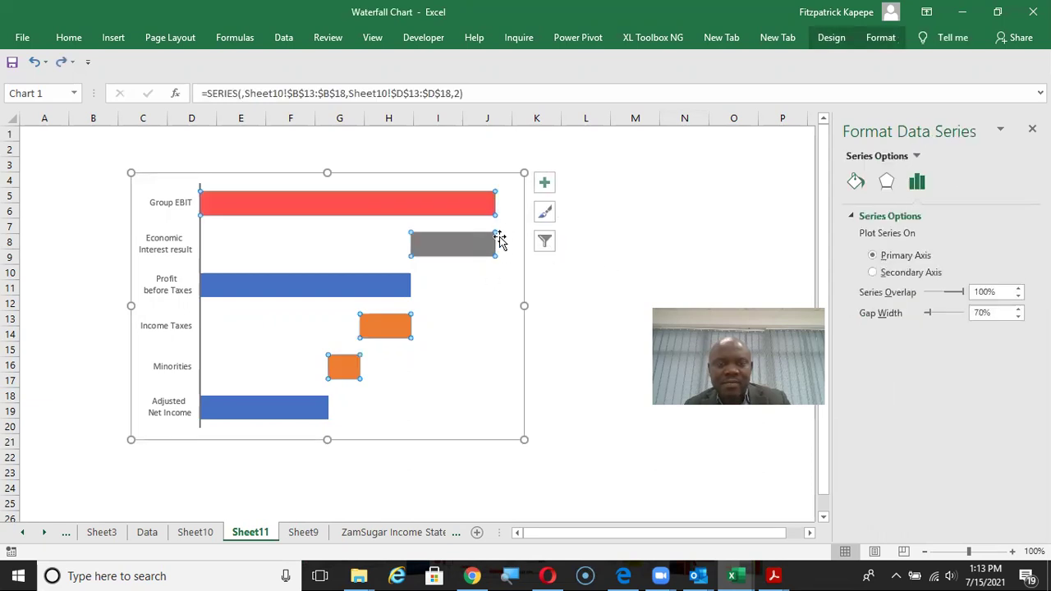
pyautogui.hotkey('ctrl', 'y')
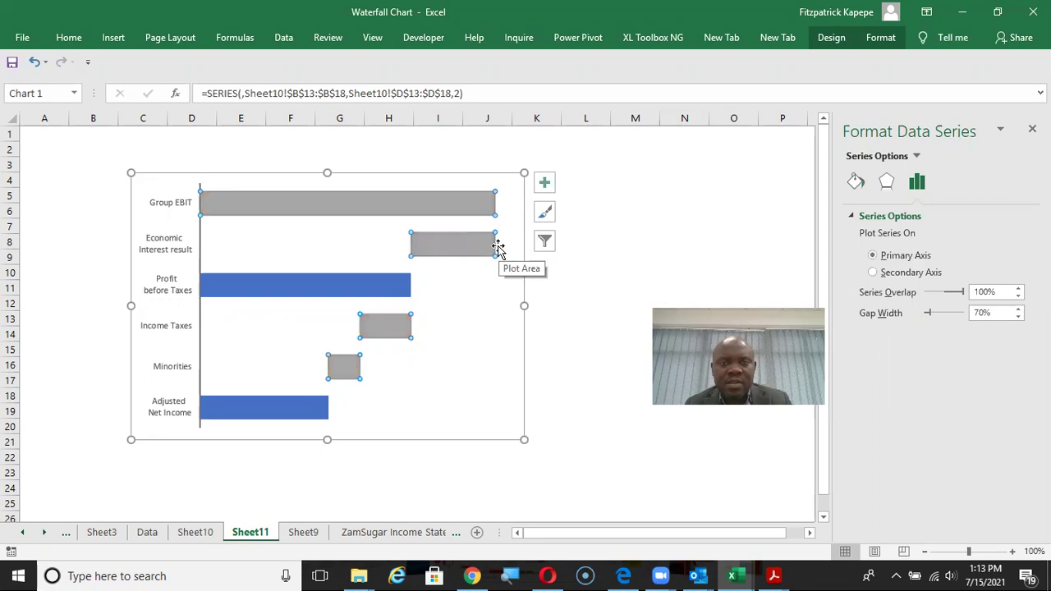
# Fill only the Group EBIT bar with the recently used light red.
pyautogui.click(473, 201)
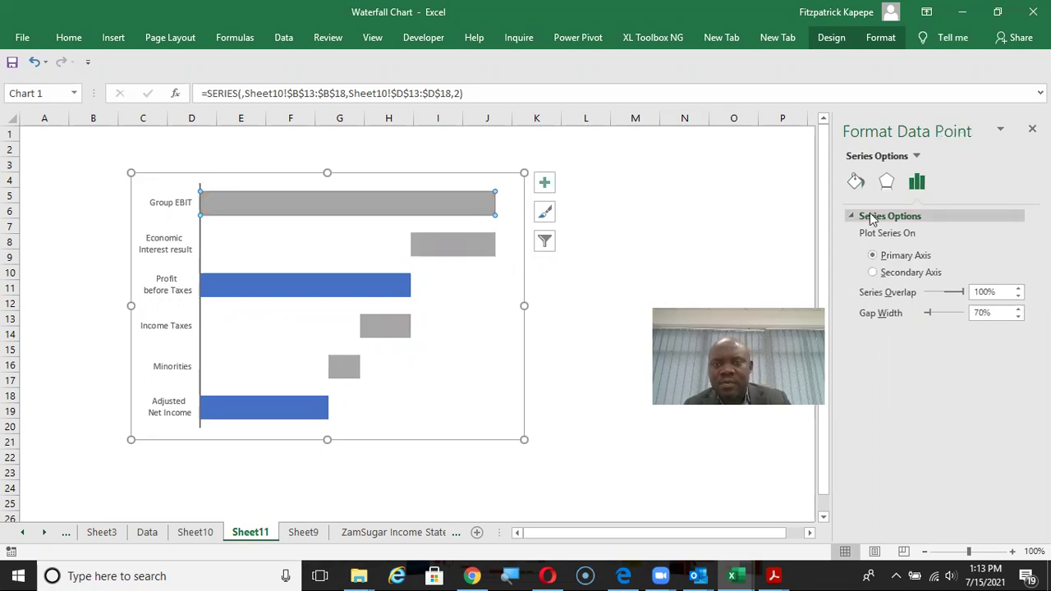
pyautogui.click(853, 183)
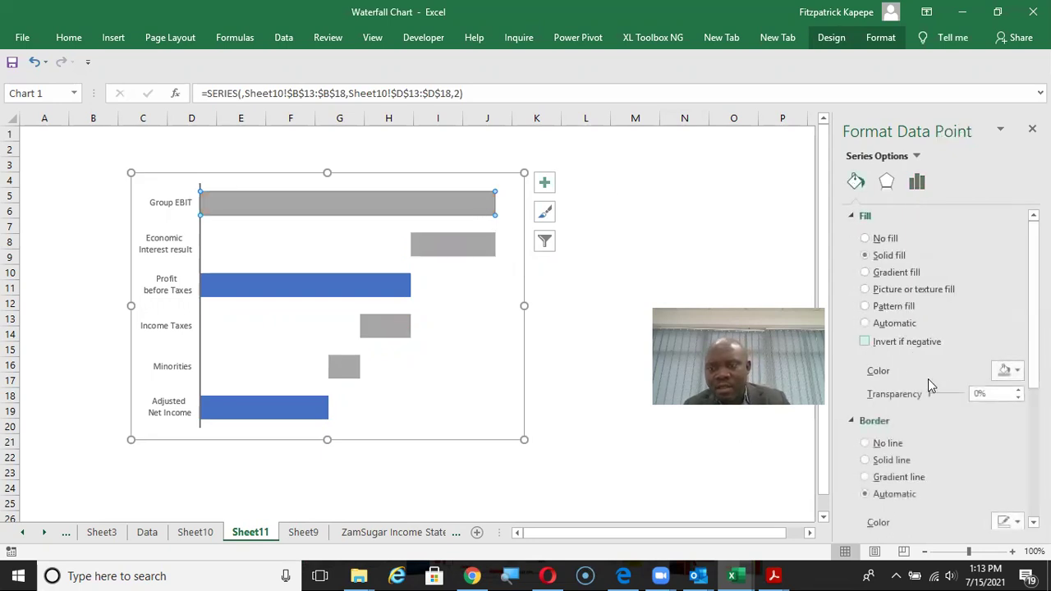
pyautogui.click(1018, 372)
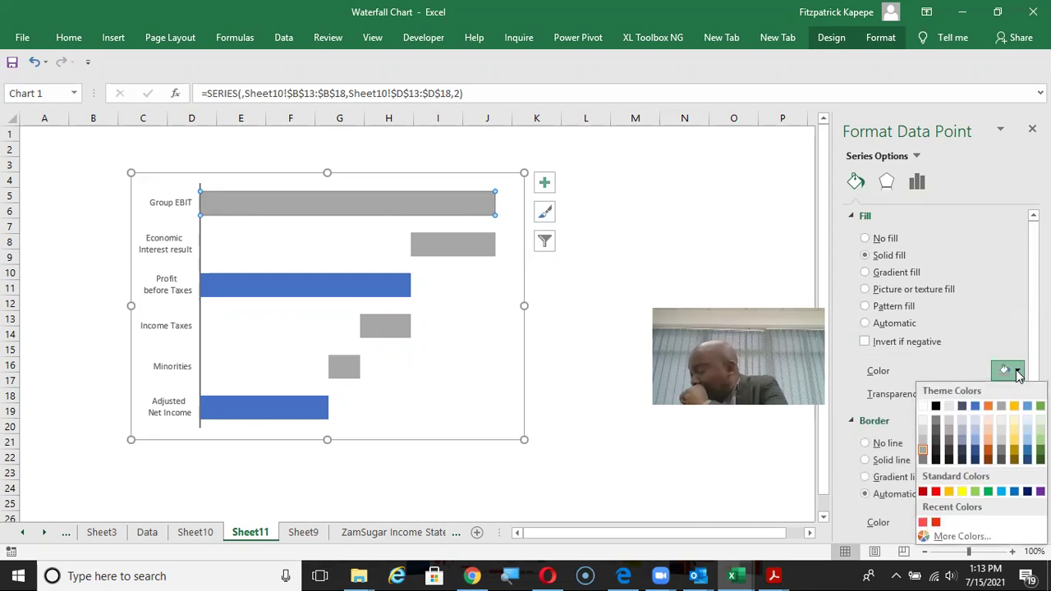
pyautogui.click(922, 522)
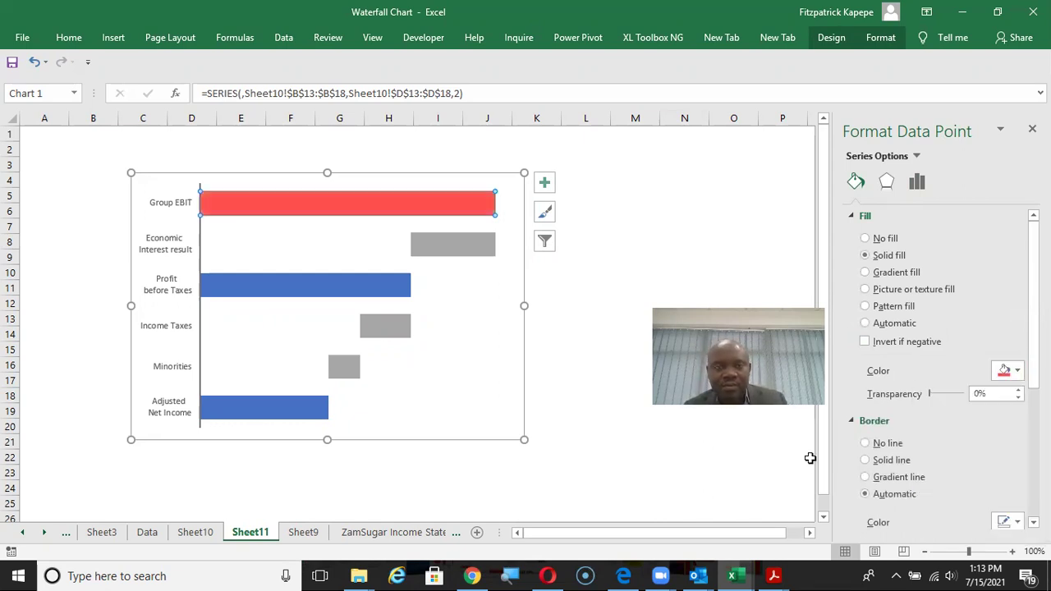
pyautogui.press('Escape')
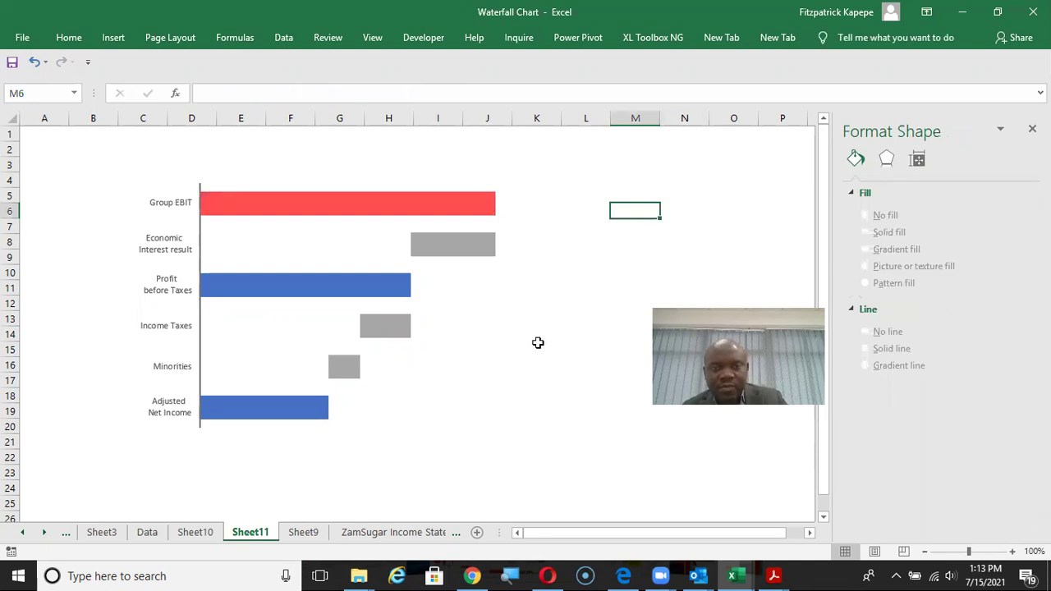
# Check the E.ON slide and fill only the Profit before Taxes bar with the darkest gray of the white theme shades.
pyautogui.hotkey('alt', 'Tab')
pyautogui.hotkey('alt', 'Tab')
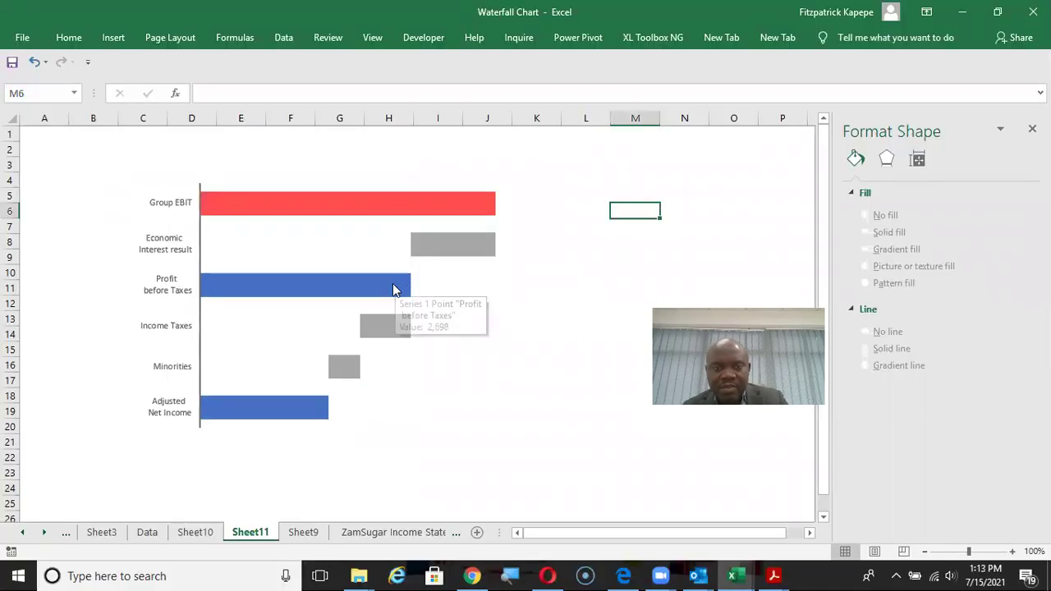
pyautogui.click(394, 287)
pyautogui.click(394, 288)
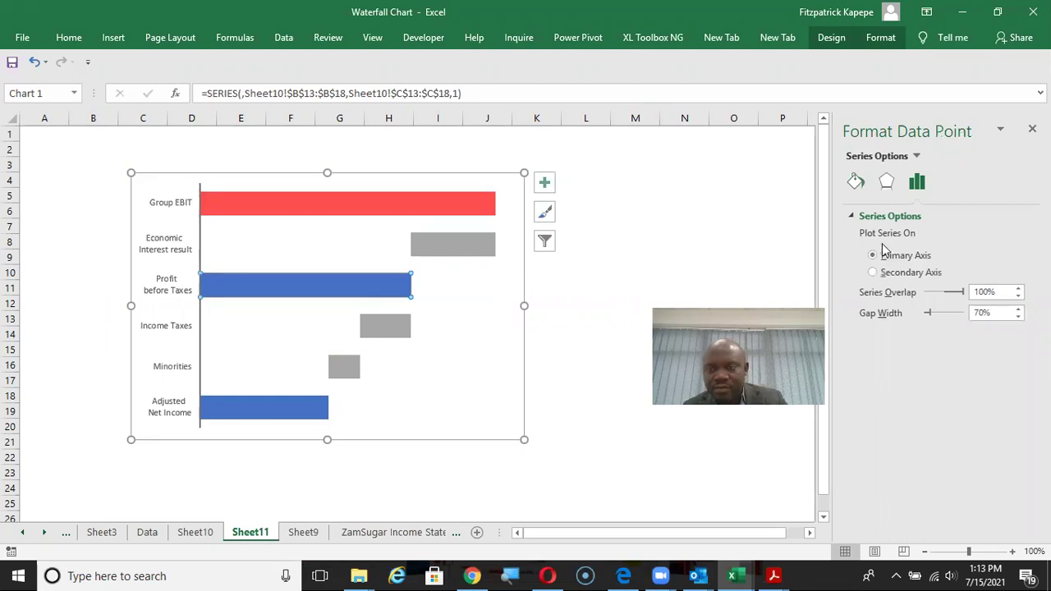
pyautogui.click(855, 181)
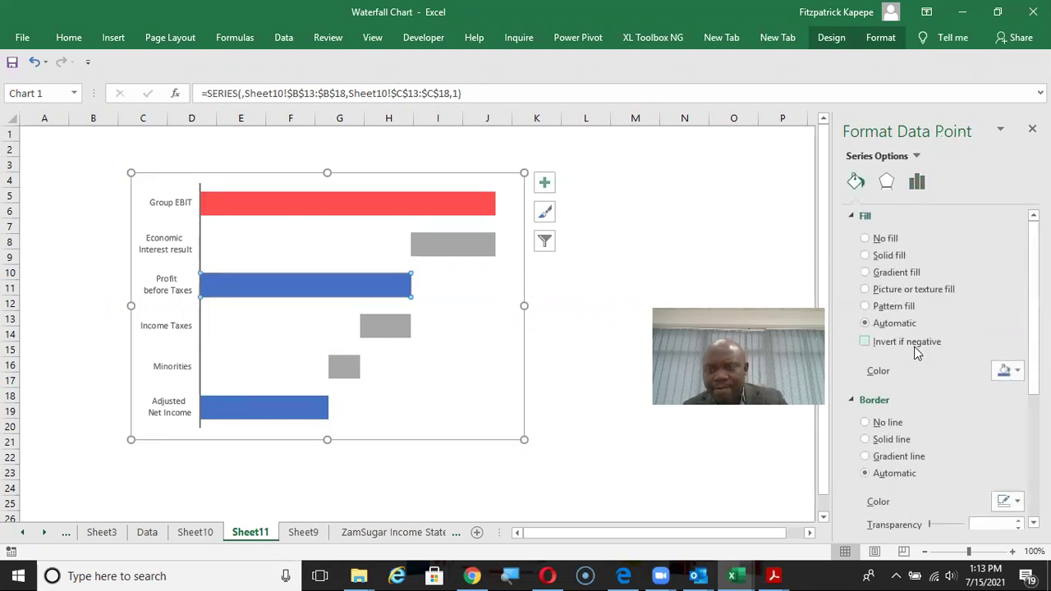
pyautogui.click(1017, 371)
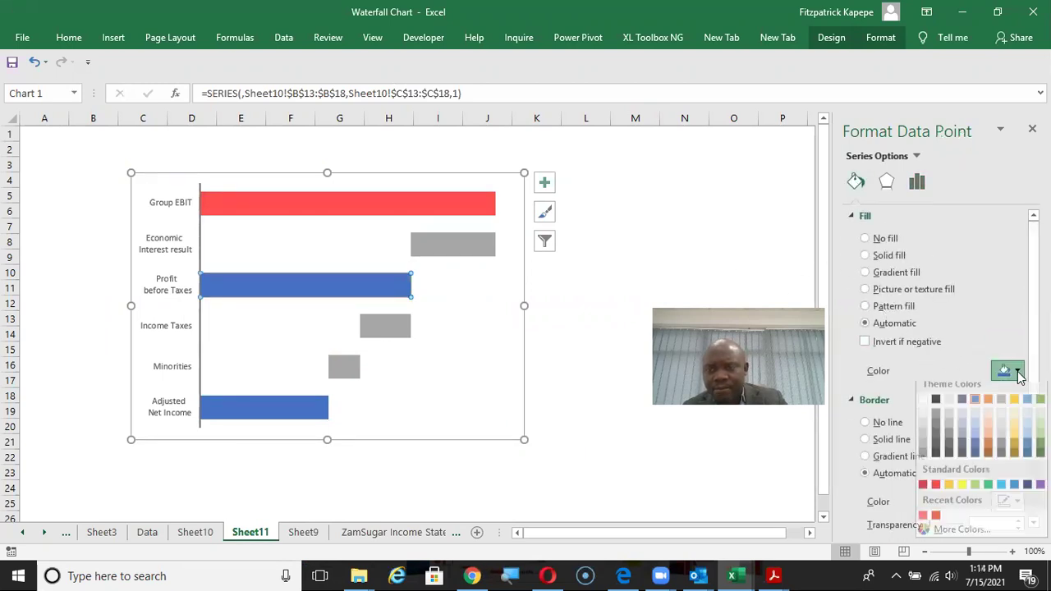
pyautogui.click(922, 460)
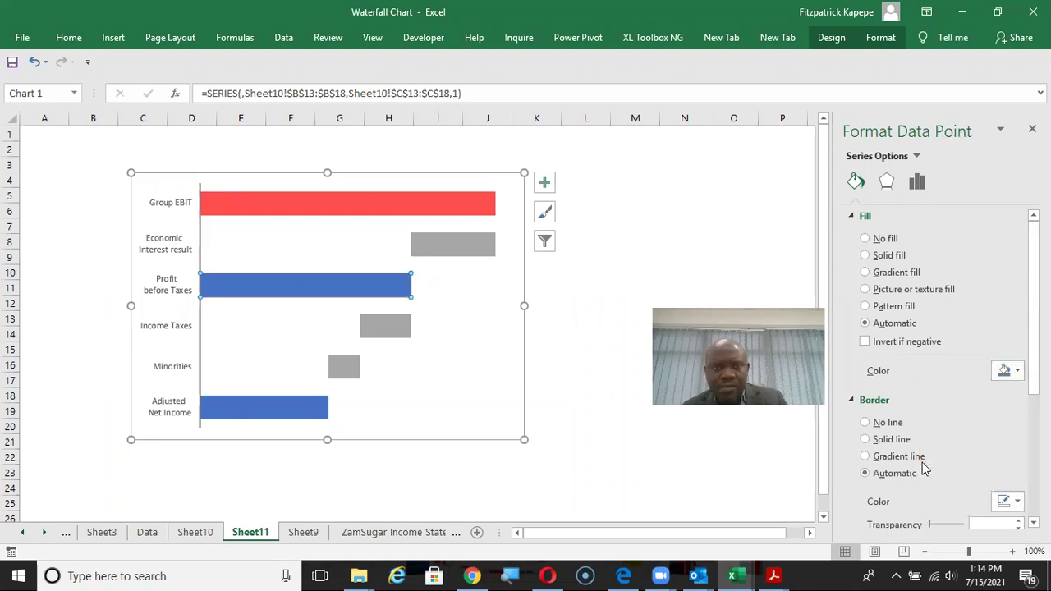
pyautogui.click(585, 292)
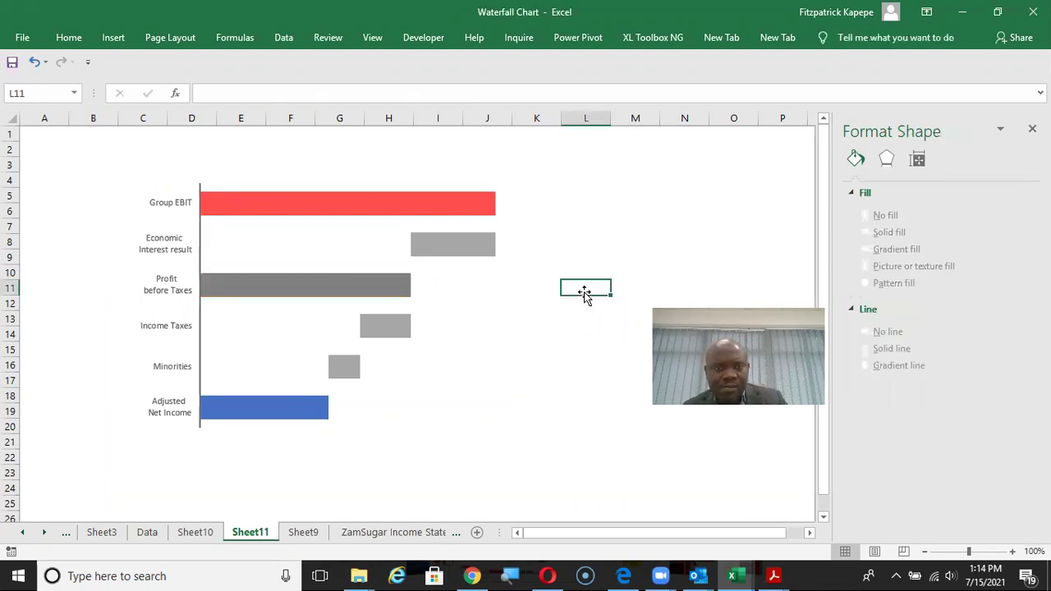
# Compare the bars with the E.ON slide and fill the Adjusted Net Income bar with the recently used bright orange-red.
pyautogui.hotkey('alt', 'Tab')
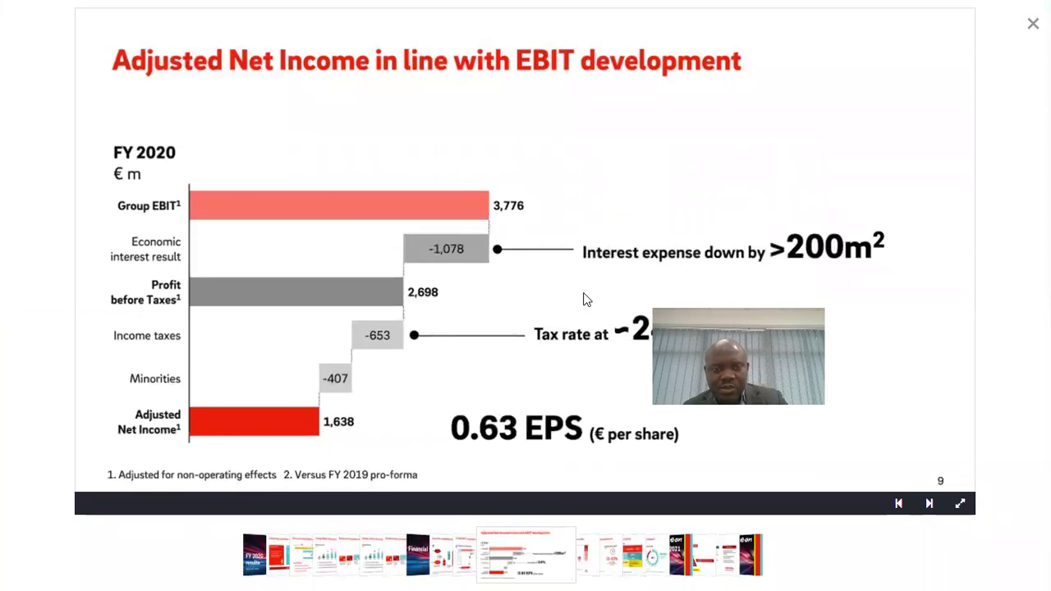
pyautogui.hotkey('alt', 'Tab')
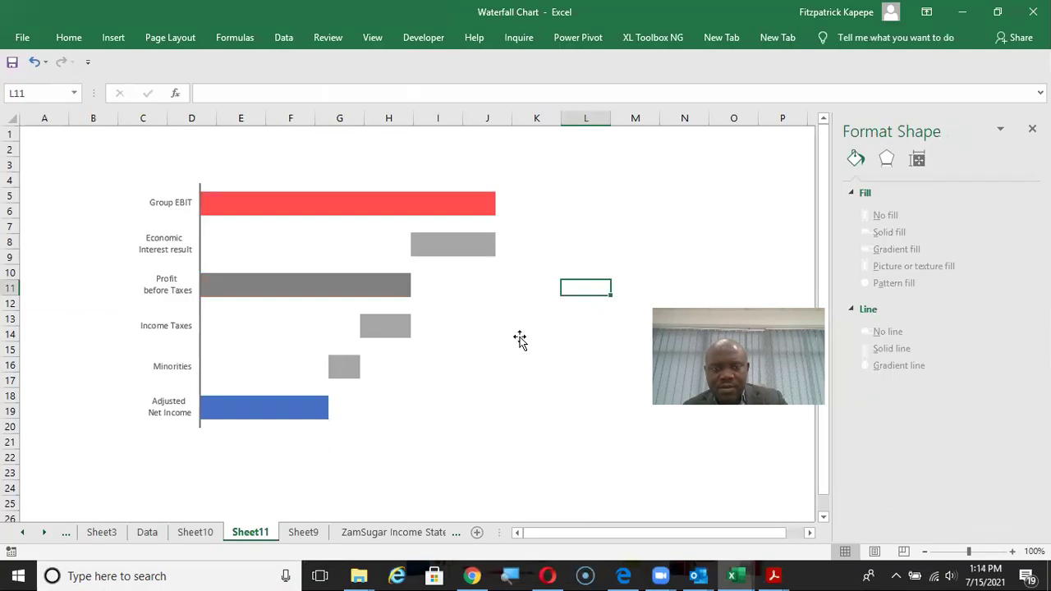
pyautogui.click(307, 419)
pyautogui.click(307, 417)
pyautogui.hotkey('alt', 'Tab')
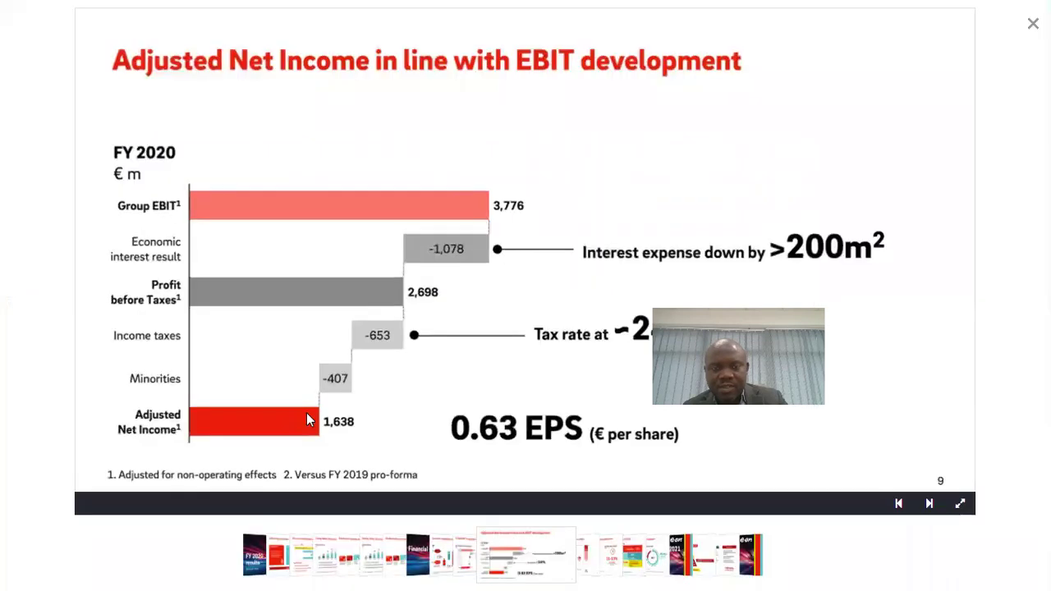
pyautogui.hotkey('alt', 'Tab')
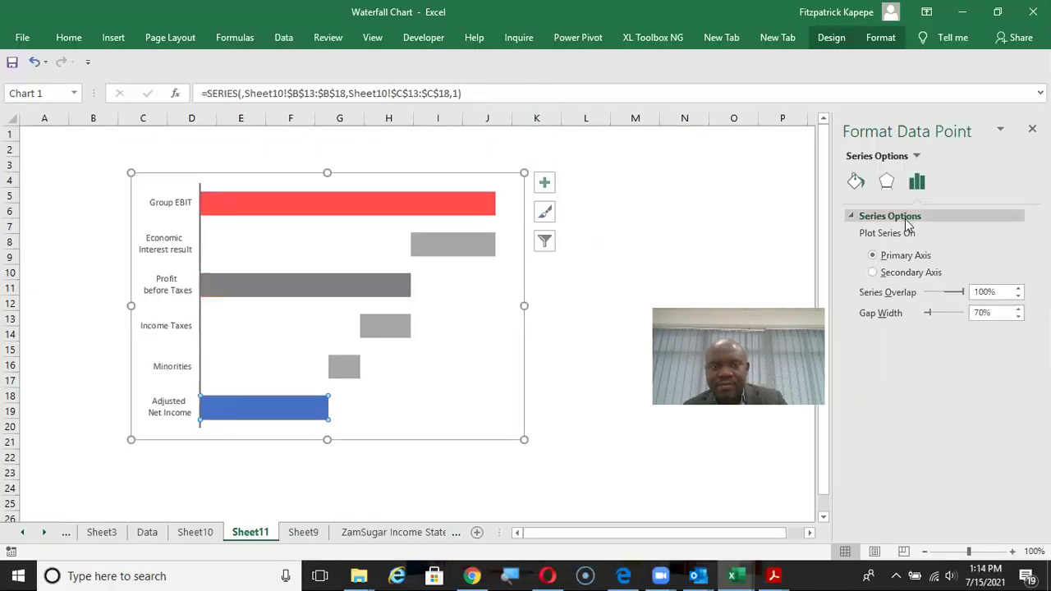
pyautogui.click(855, 181)
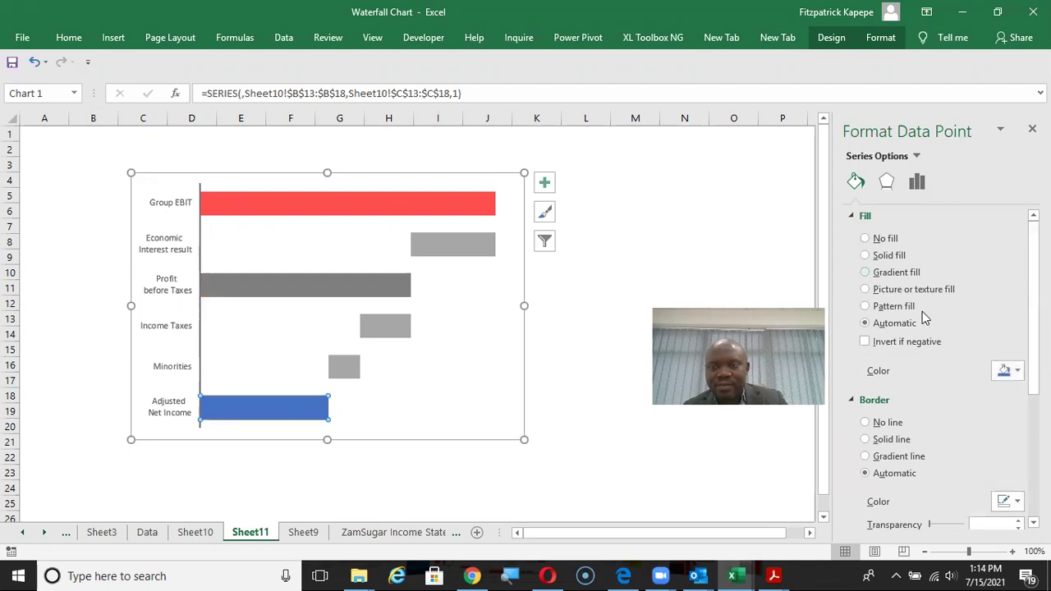
pyautogui.click(1015, 371)
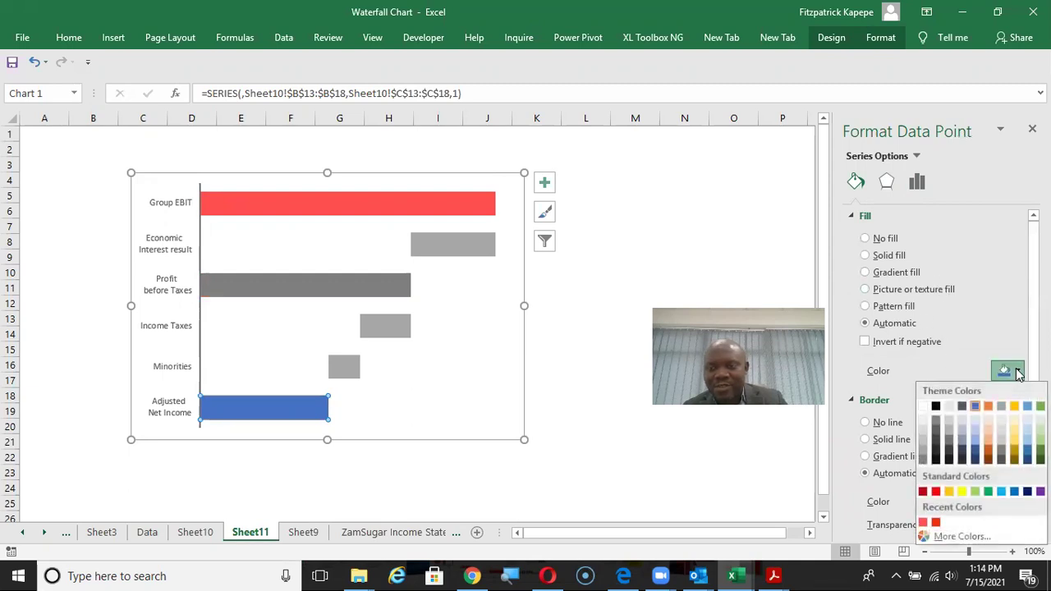
pyautogui.click(936, 523)
pyautogui.click(570, 333)
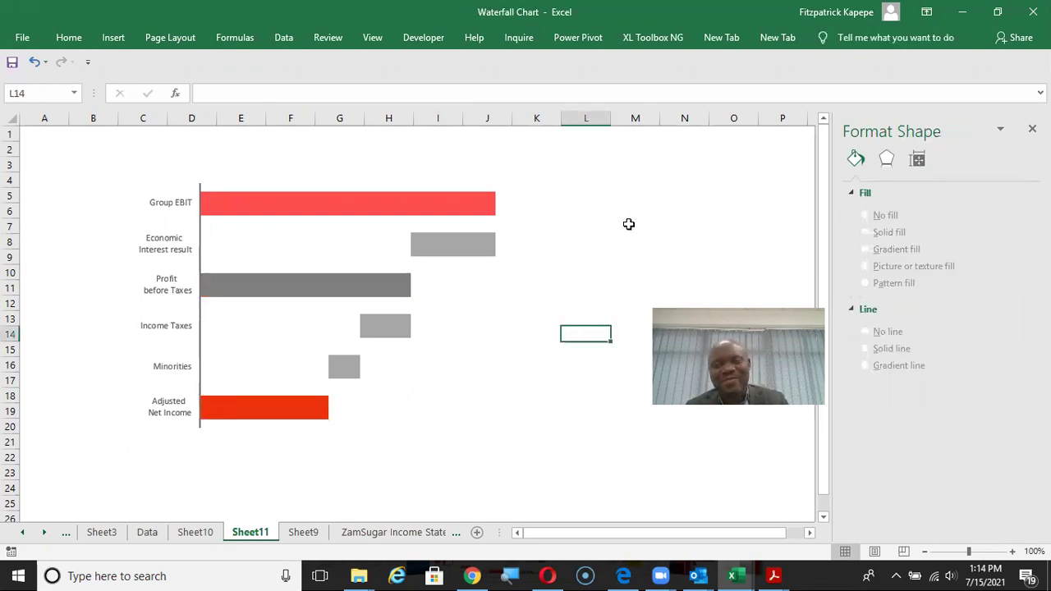
# Check the labels on the E.ON slide and add data labels to the series containing Group EBIT and the light gray deduction bars.
pyautogui.hotkey('alt', 'Tab')
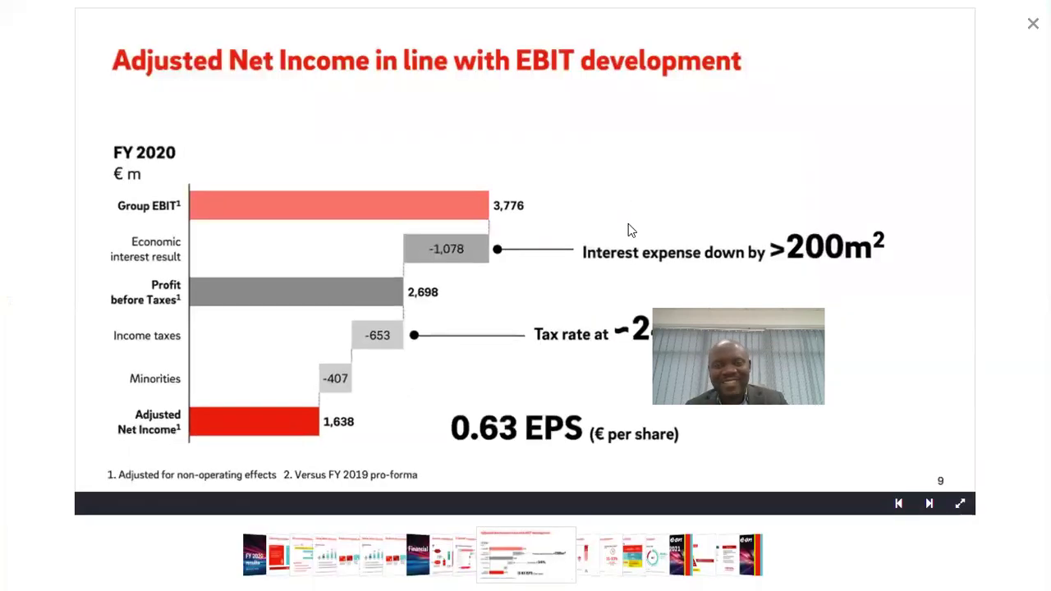
pyautogui.hotkey('alt', 'Tab')
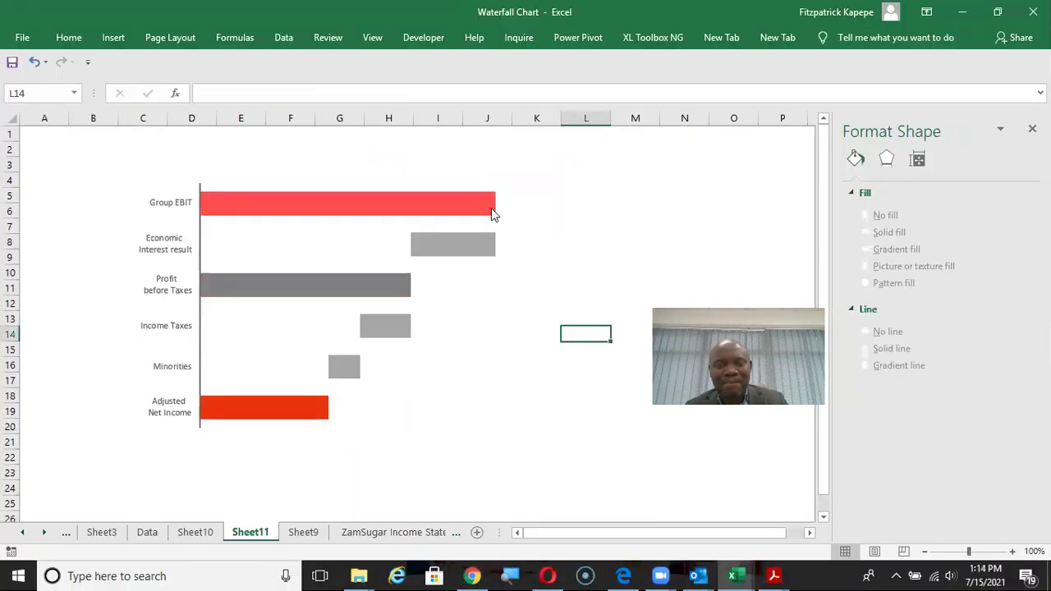
pyautogui.click(484, 205)
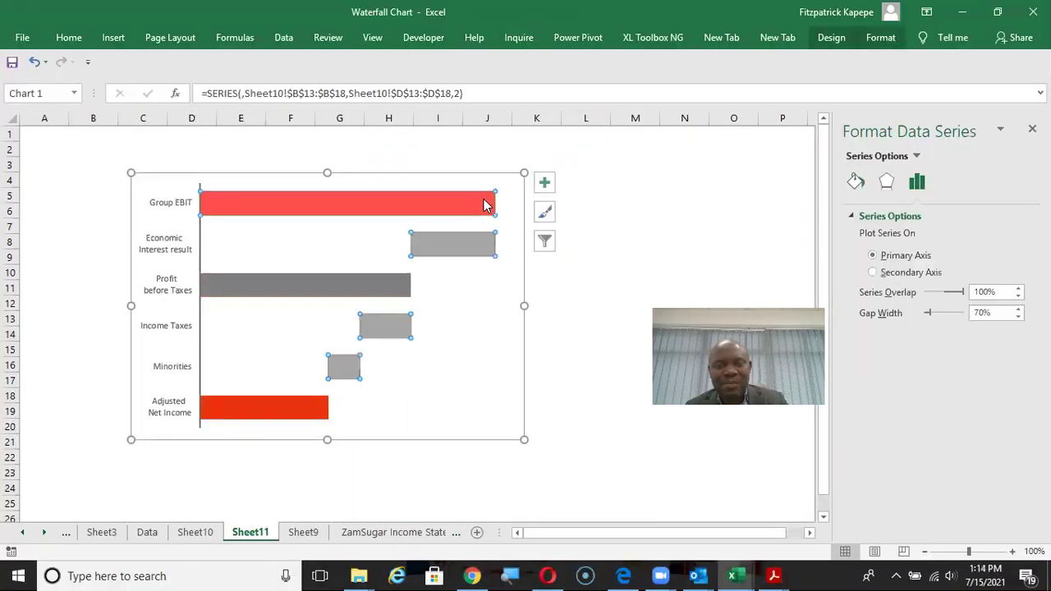
pyautogui.rightClick(484, 205)
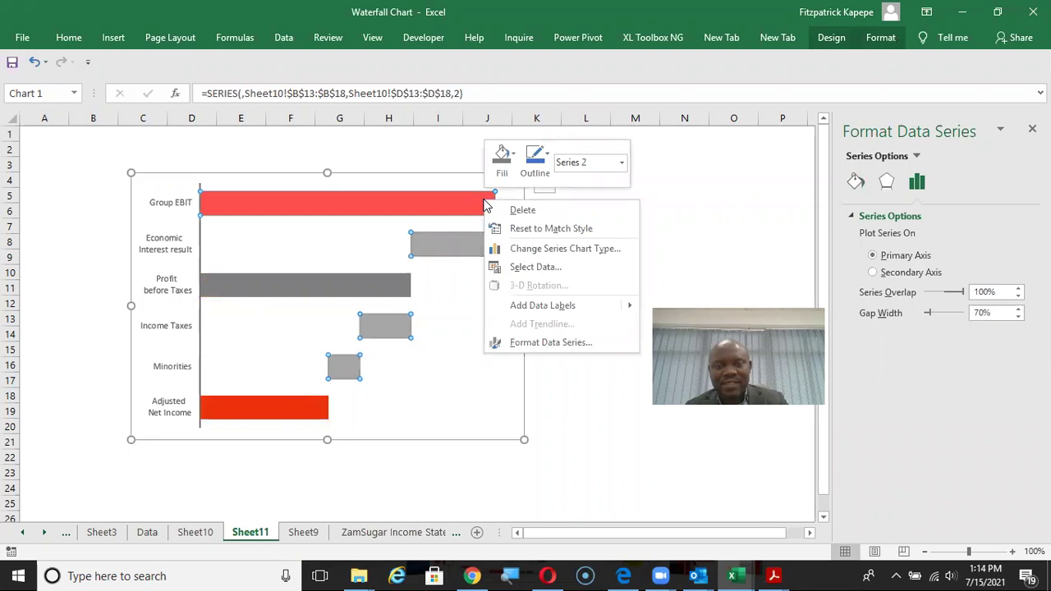
pyautogui.click(538, 306)
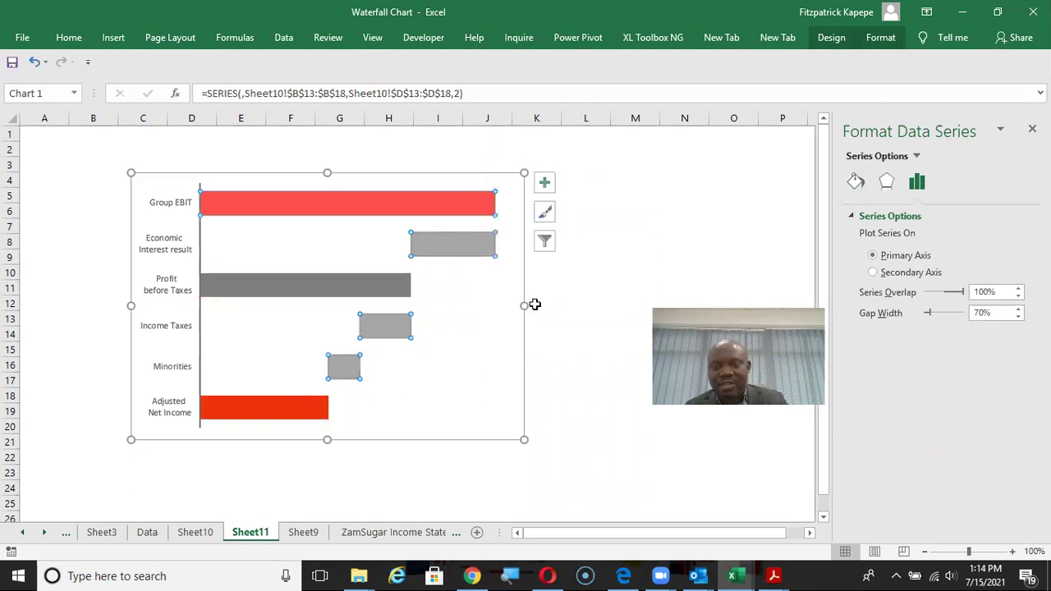
pyautogui.click(642, 240)
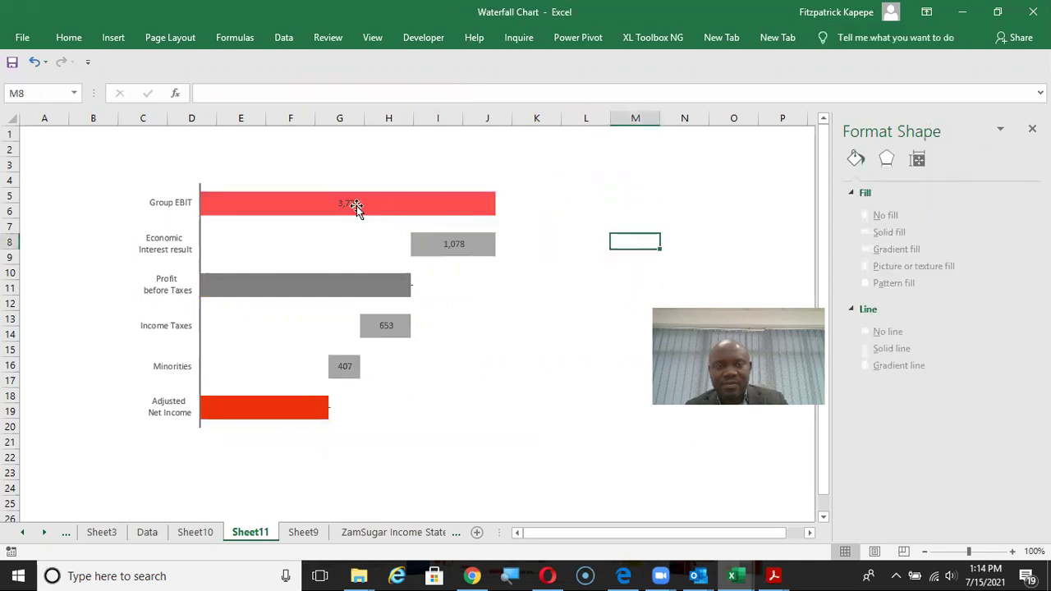
# Check the E.ON slide and move the Group EBIT data label just outside the end of its bar.
pyautogui.hotkey('alt', 'Tab')
pyautogui.hotkey('alt', 'Tab')
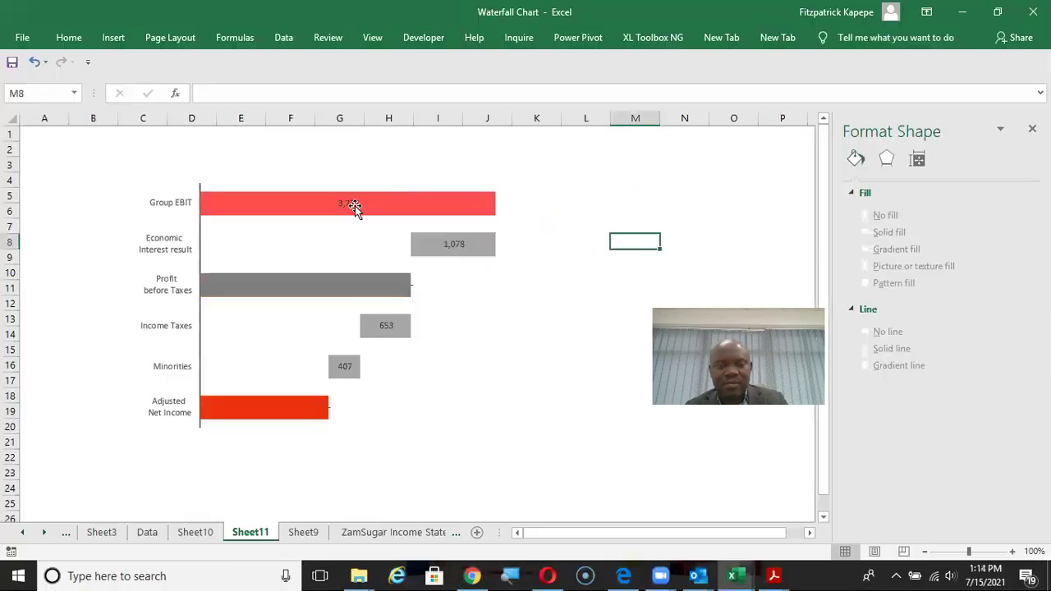
pyautogui.click(355, 205)
pyautogui.click(348, 203)
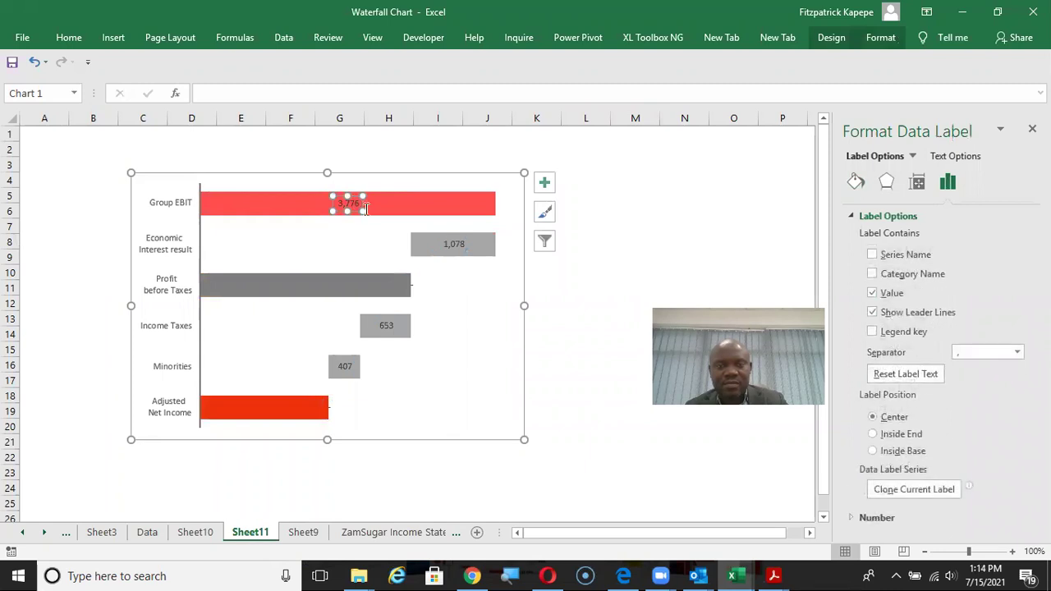
pyautogui.moveTo(363, 203); pyautogui.dragTo(524, 200)
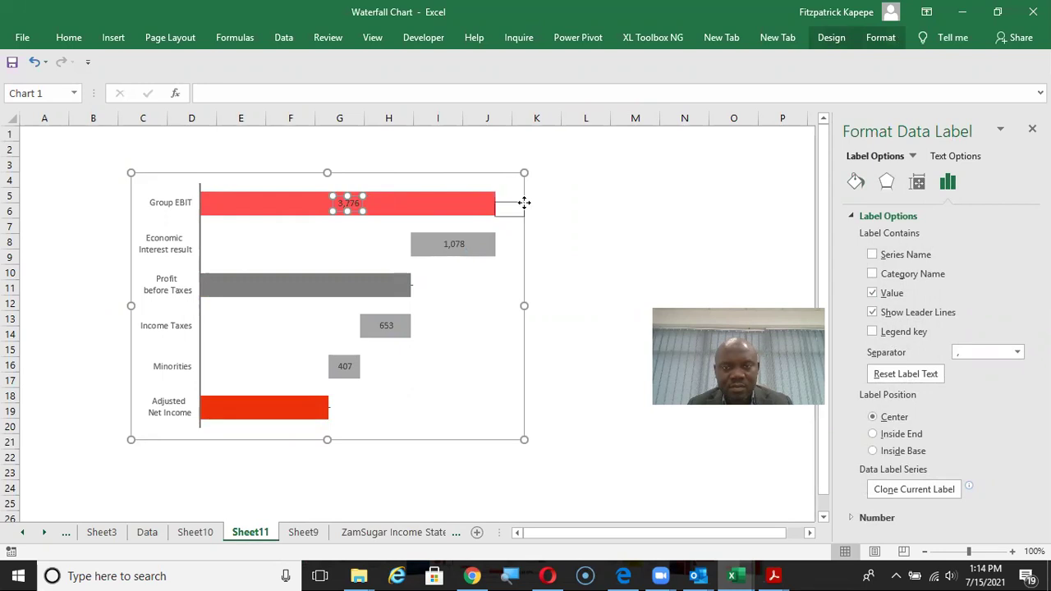
pyautogui.moveTo(524, 202); pyautogui.dragTo(522, 205)
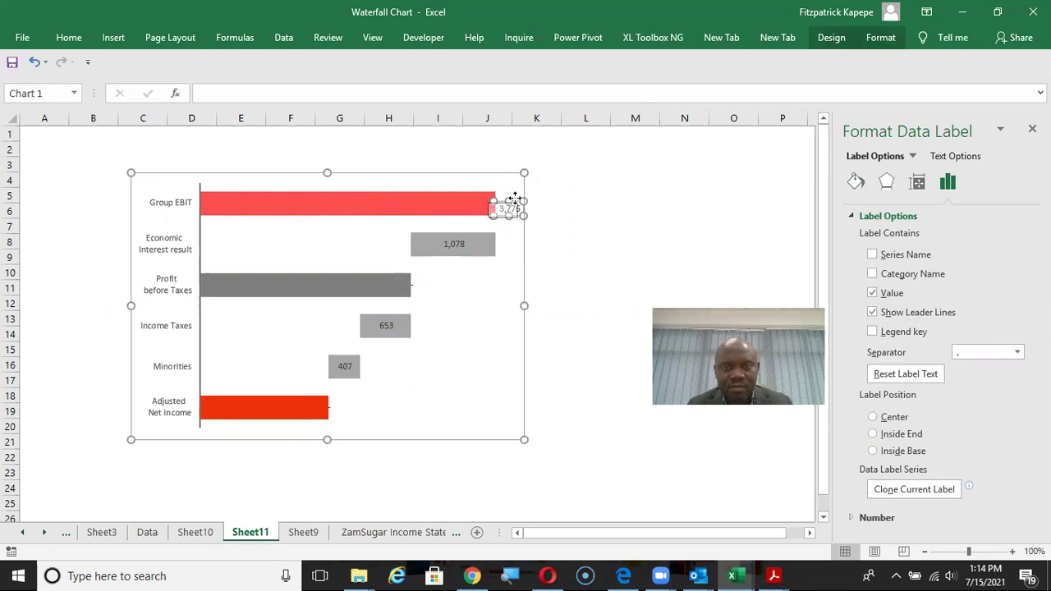
pyautogui.moveTo(515, 197); pyautogui.dragTo(524, 195)
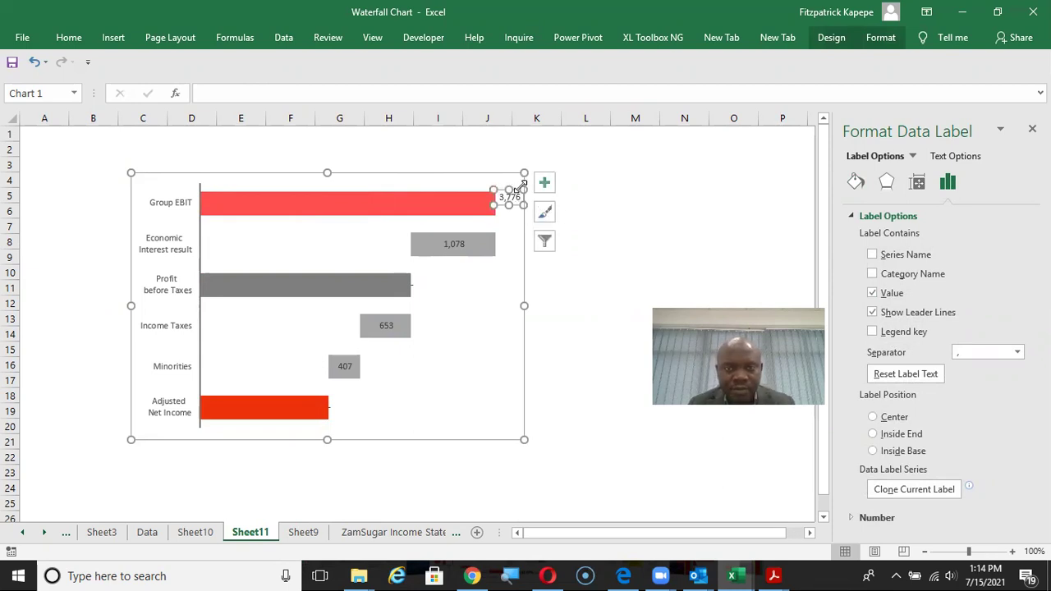
pyautogui.moveTo(517, 190); pyautogui.dragTo(516, 203)
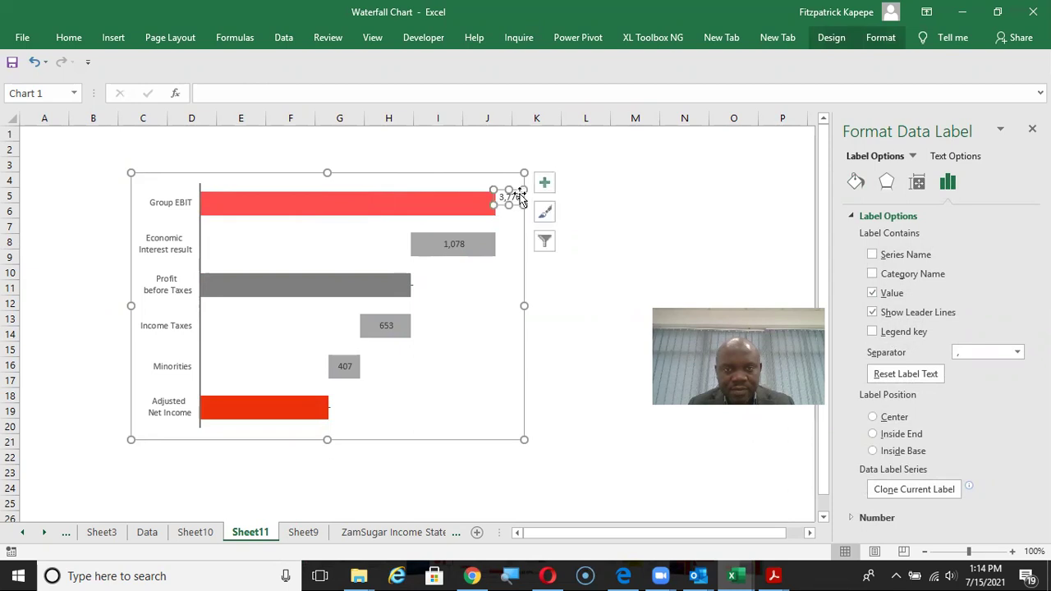
pyautogui.click(636, 238)
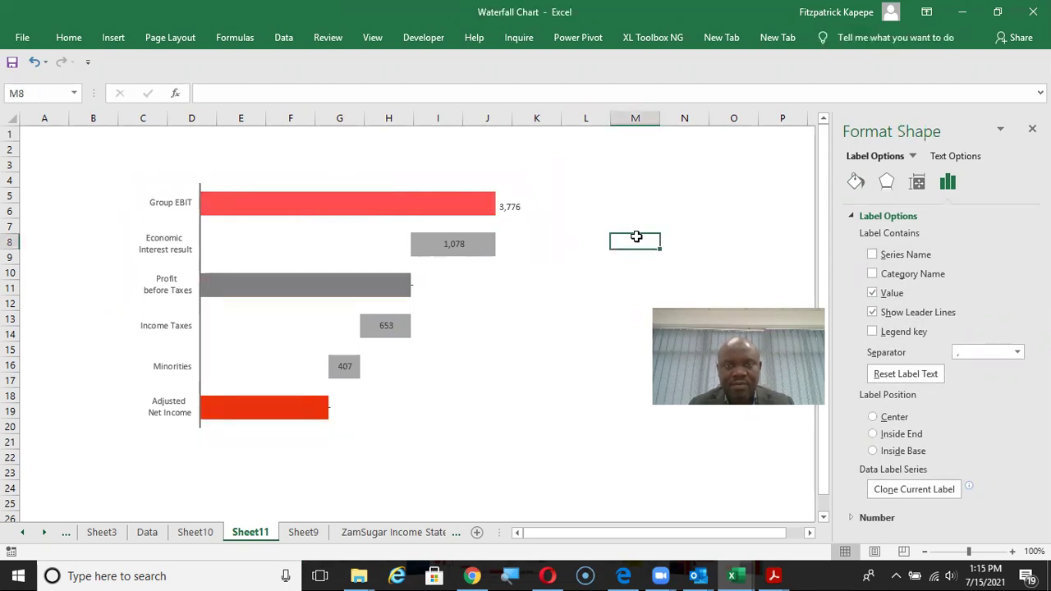
# Make the data labels of the series containing Group EBIT and the deduction bars bold.
pyautogui.click(512, 211)
pyautogui.click(511, 210)
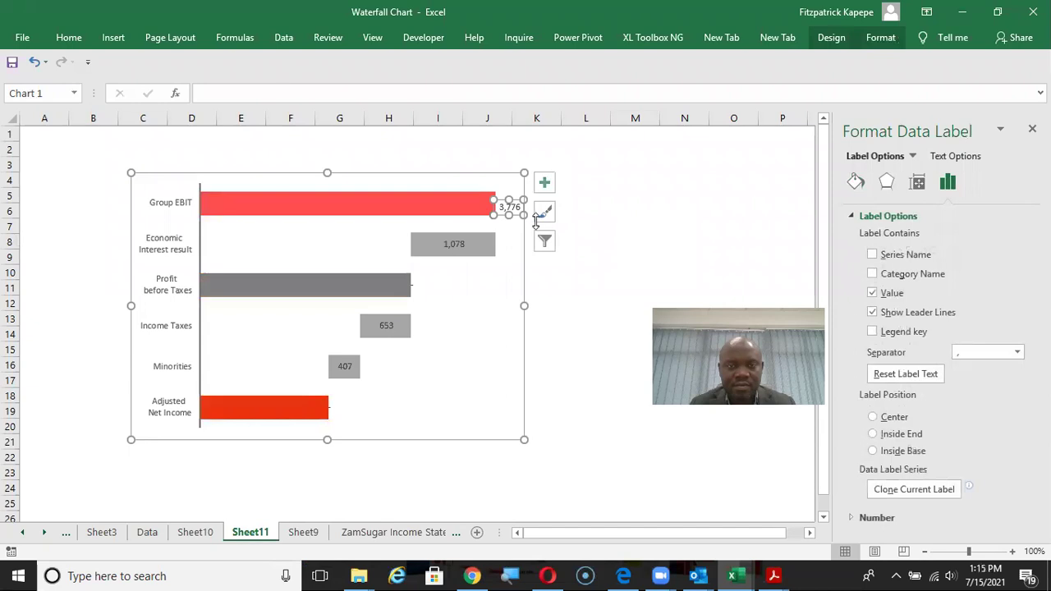
pyautogui.click(684, 195)
pyautogui.click(512, 207)
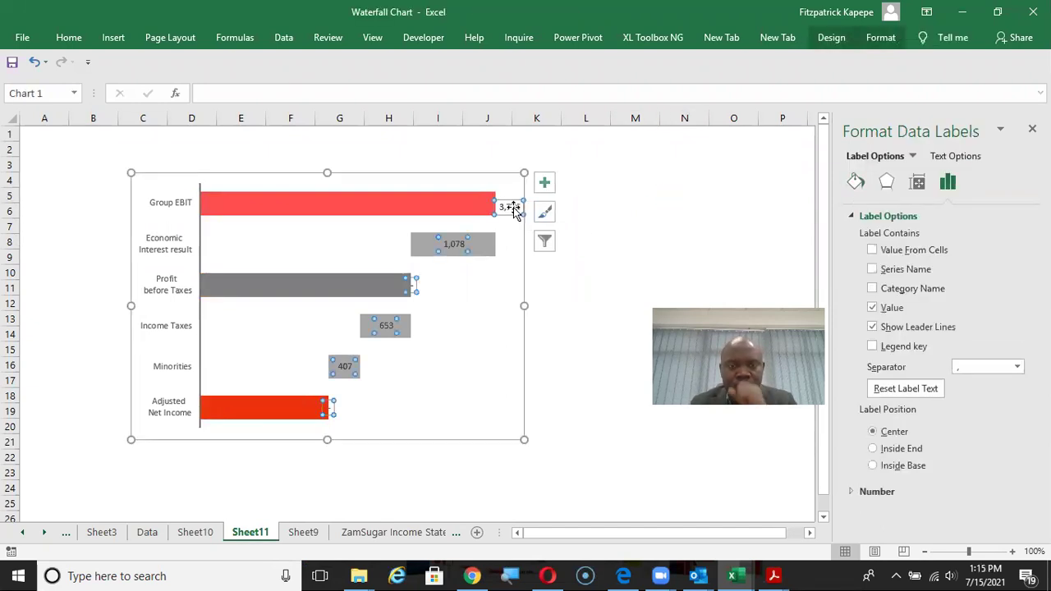
pyautogui.click(581, 211)
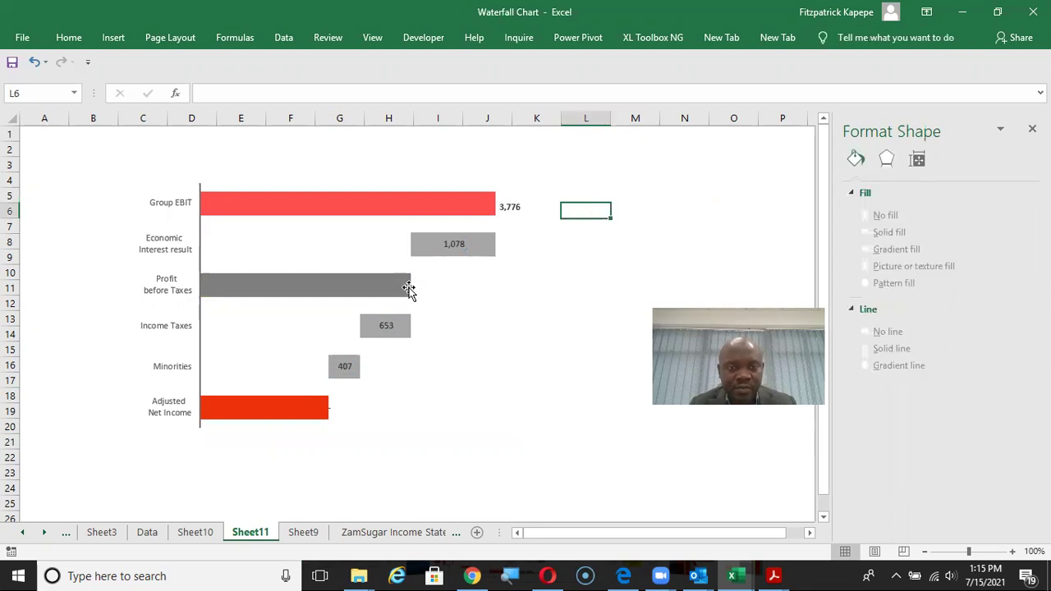
# Delete the empty dash labels at the ends of the Profit before Taxes and Adjusted Net Income bars.
pyautogui.click(410, 289)
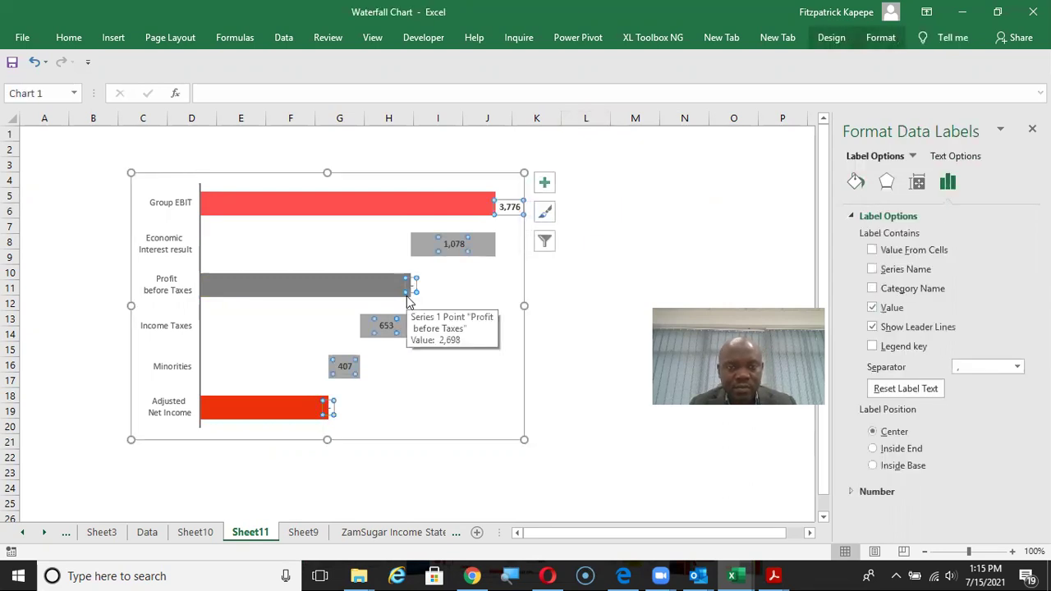
pyautogui.click(410, 287)
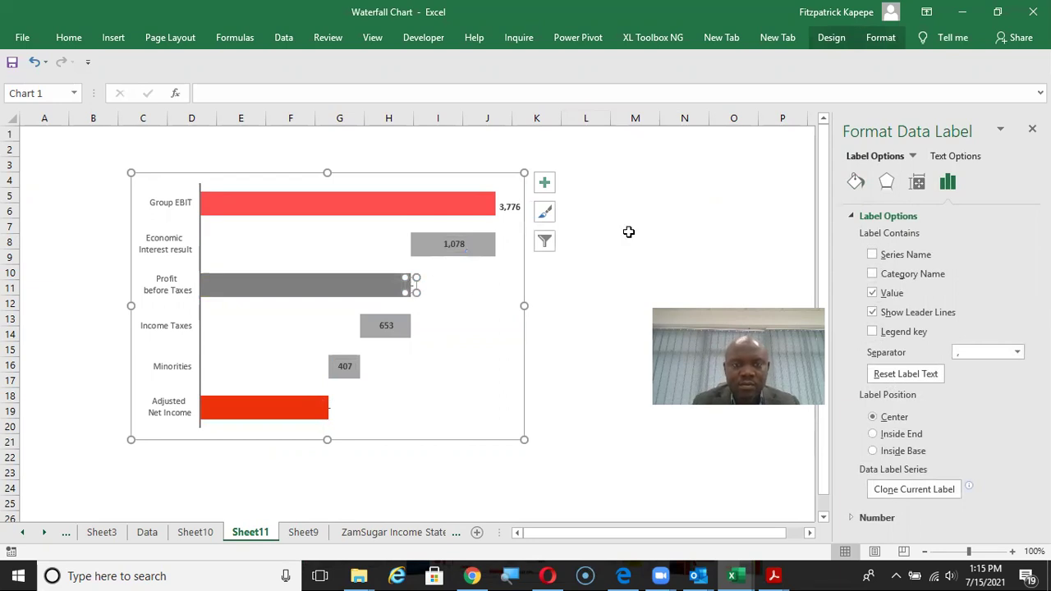
pyautogui.click(329, 409)
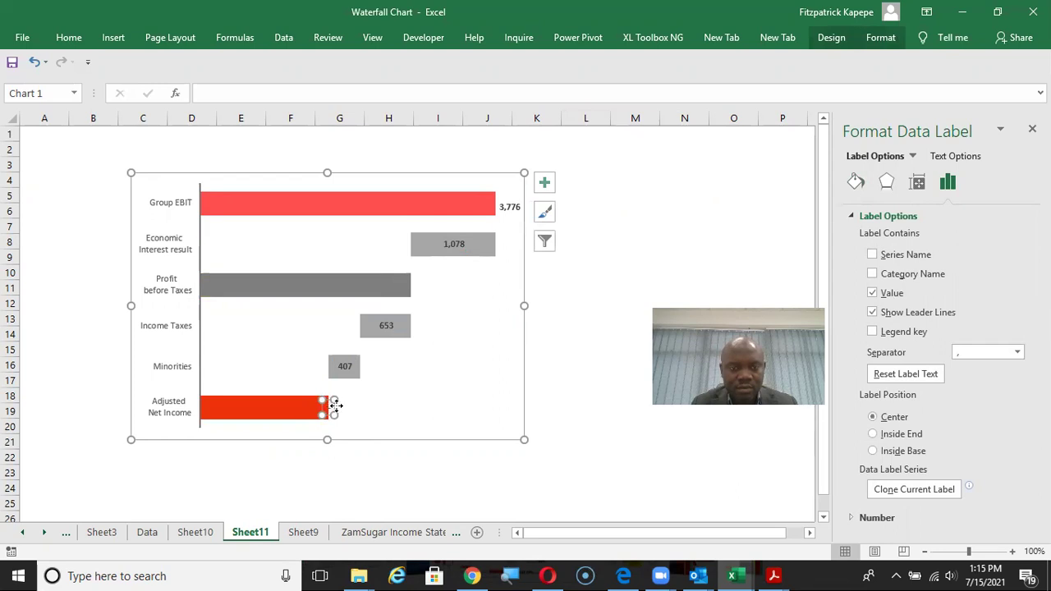
pyautogui.press('Delete')
# Apply the custom number format -#,##0 to only the Economic Interest result data label.
pyautogui.click(454, 243)
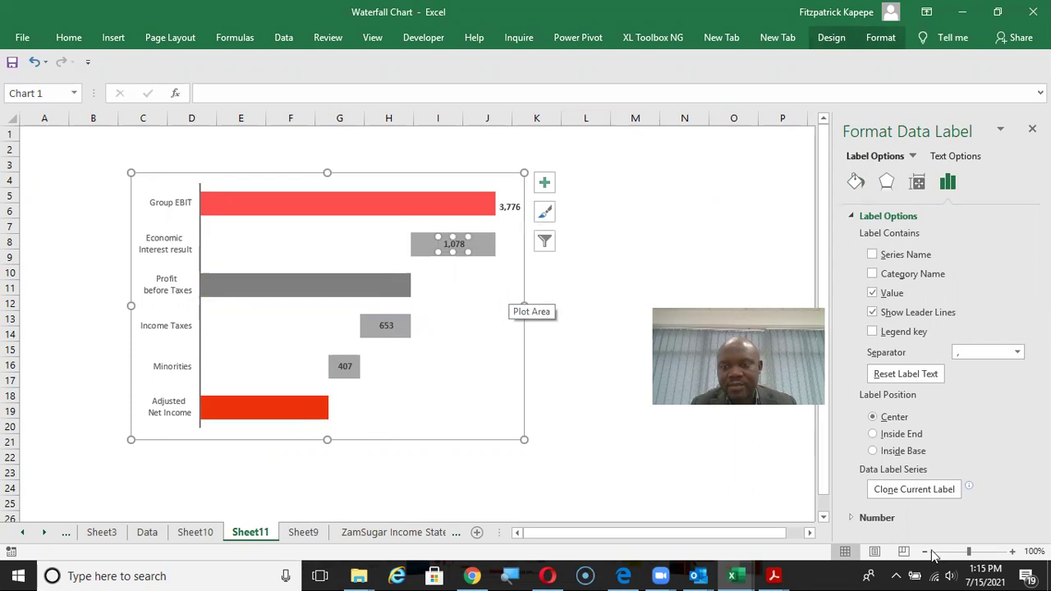
pyautogui.click(887, 517)
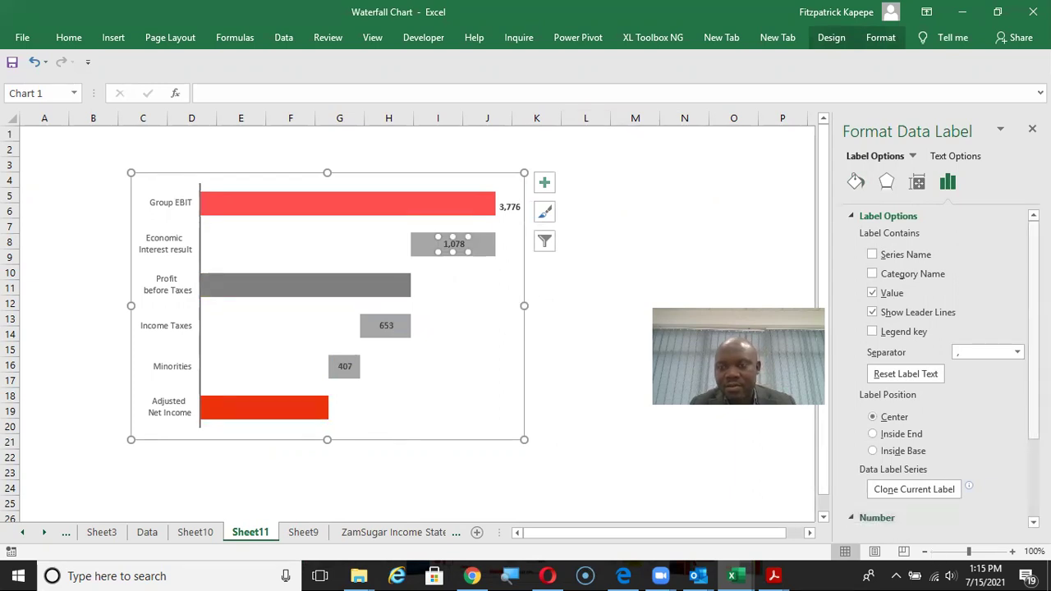
pyautogui.click(904, 494)
pyautogui.press('BackSpace')
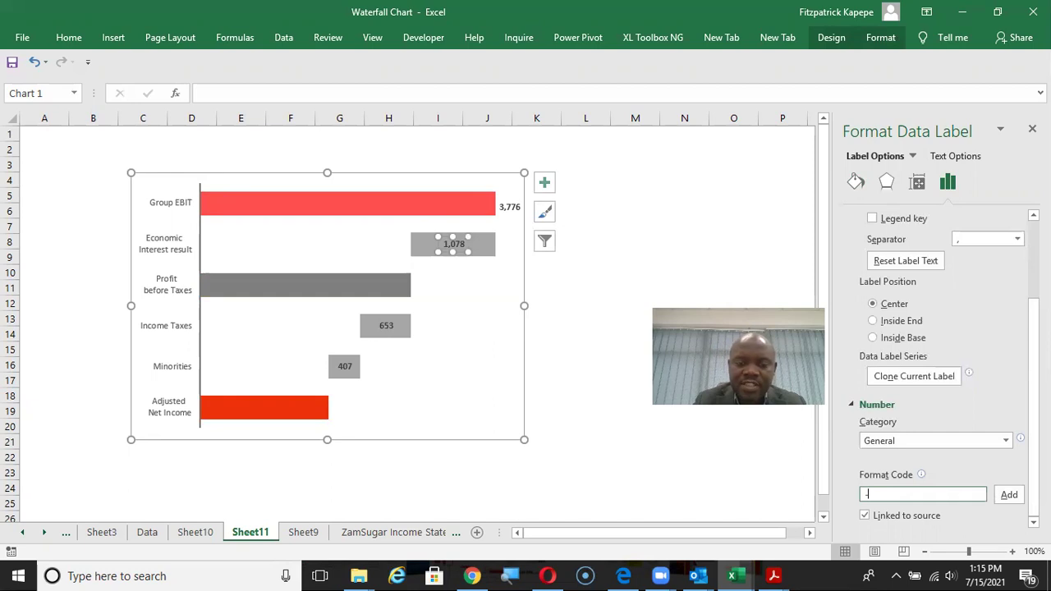
pyautogui.write('-#,')
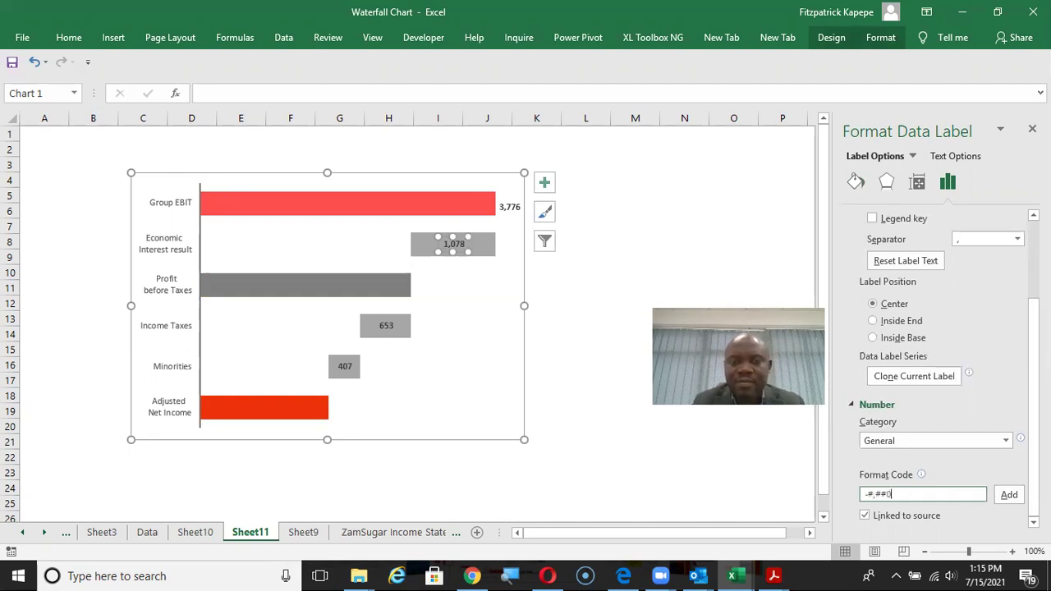
pyautogui.write('##0')
pyautogui.click(1009, 492)
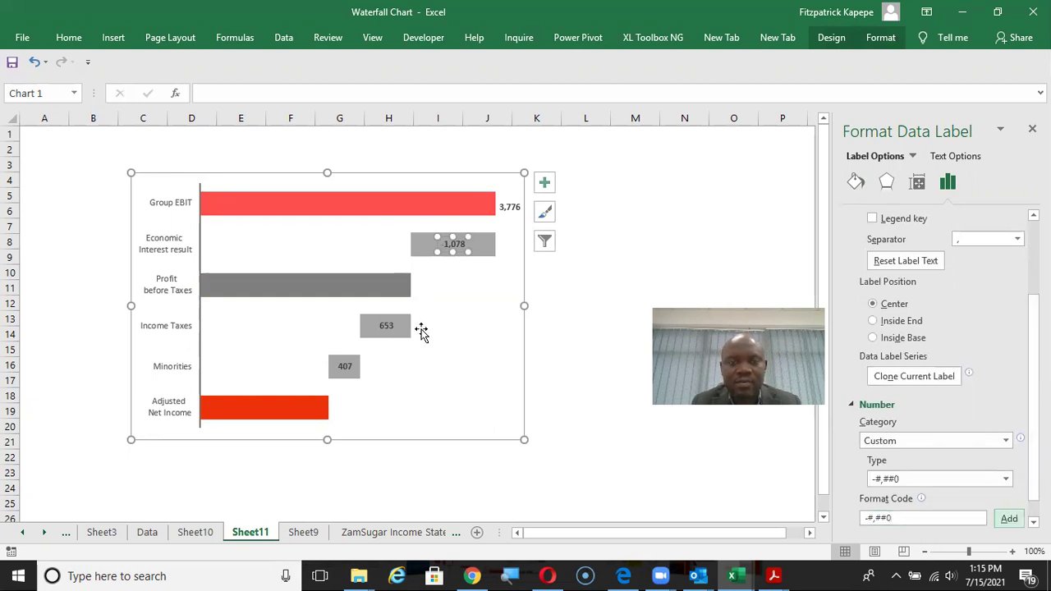
# Apply the custom number format -#,##0 to only the Income Taxes data label.
pyautogui.click(387, 326)
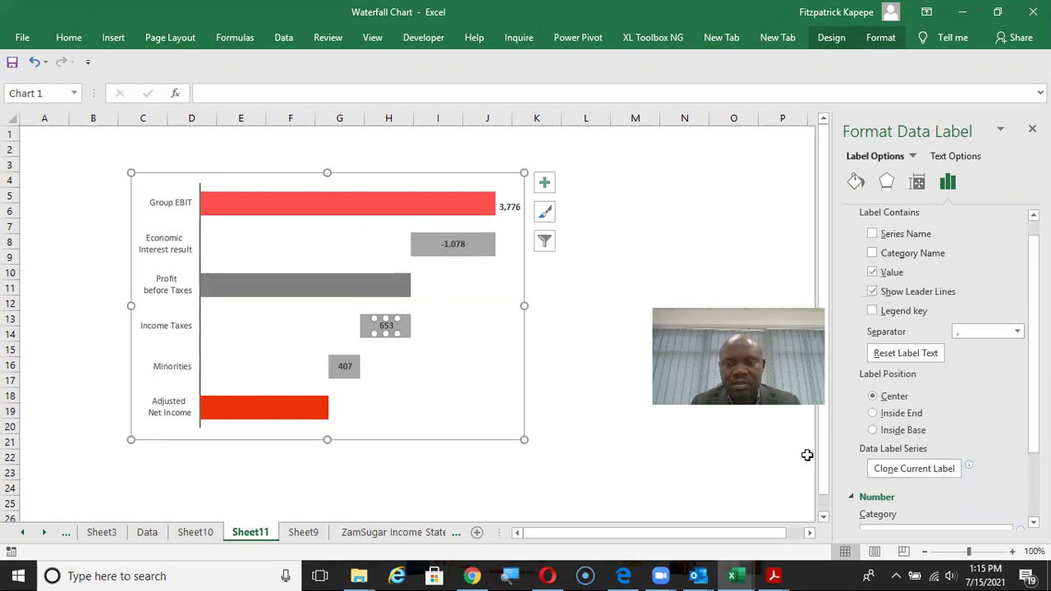
pyautogui.click(880, 497)
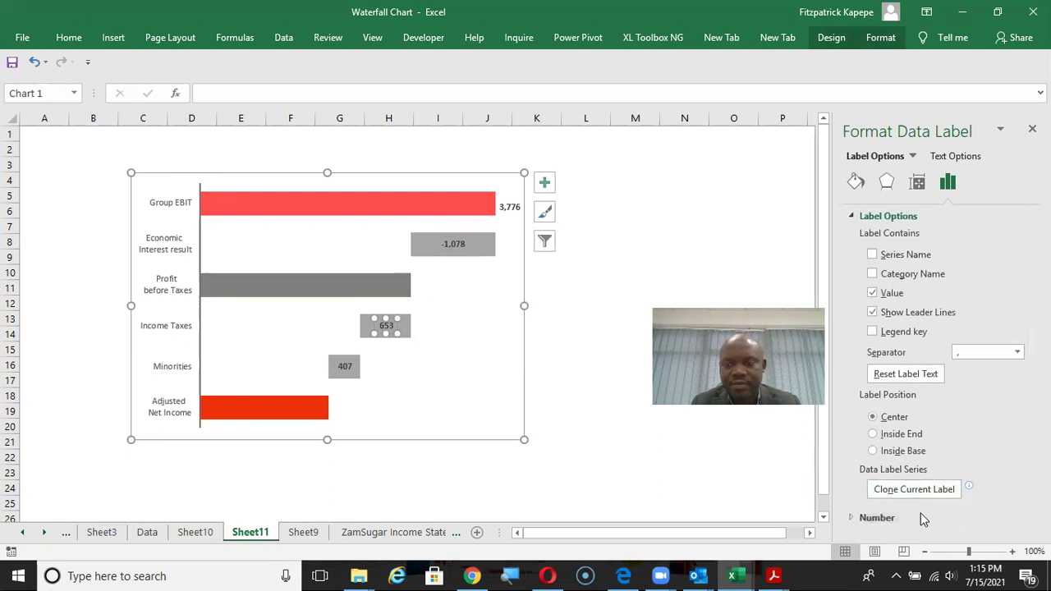
pyautogui.click(877, 518)
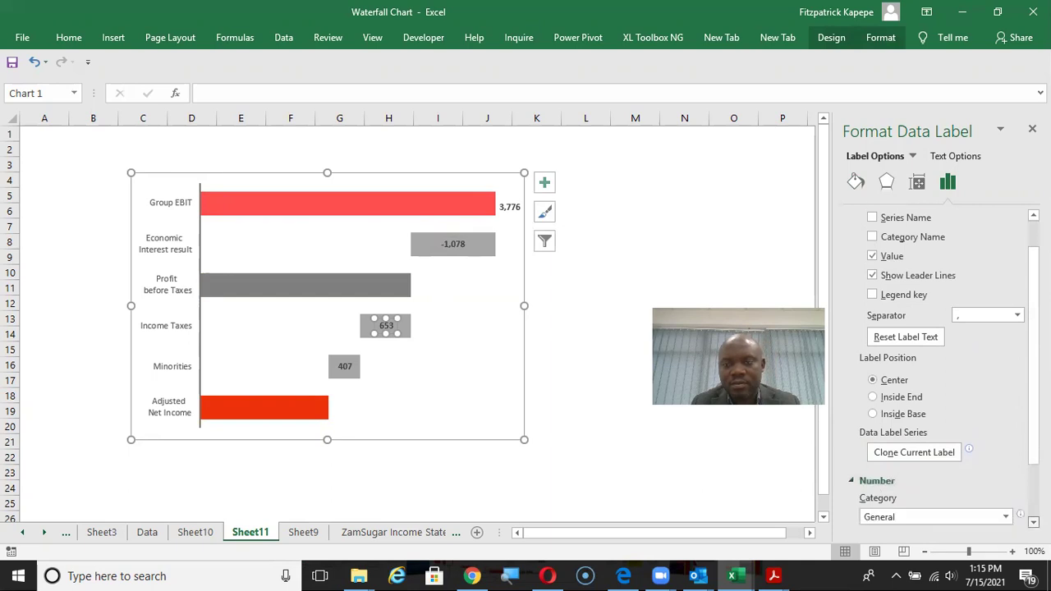
pyautogui.click(917, 494)
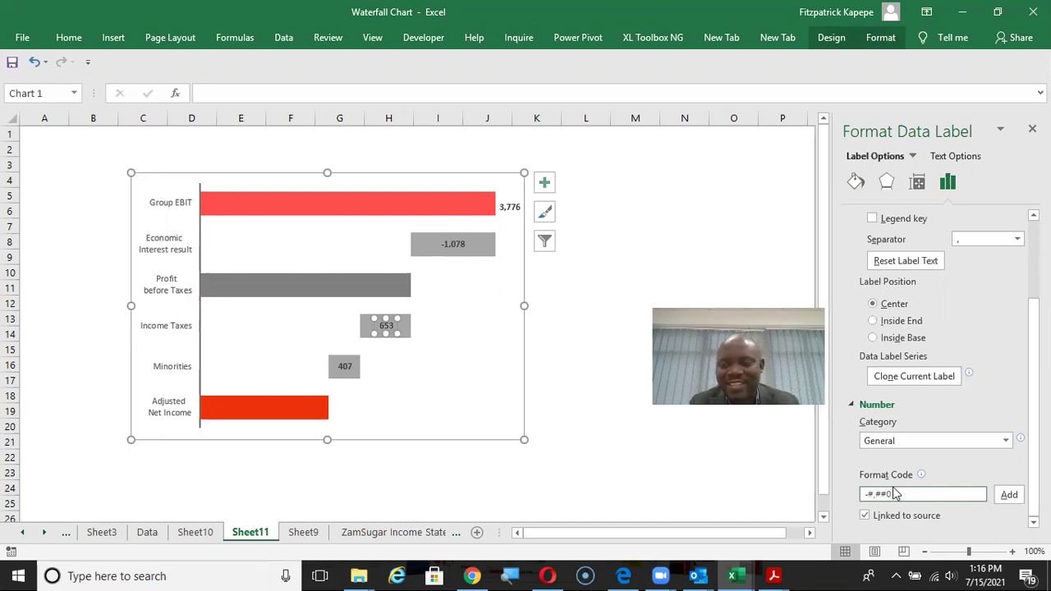
pyautogui.moveTo(891, 494); pyautogui.dragTo(864, 494)
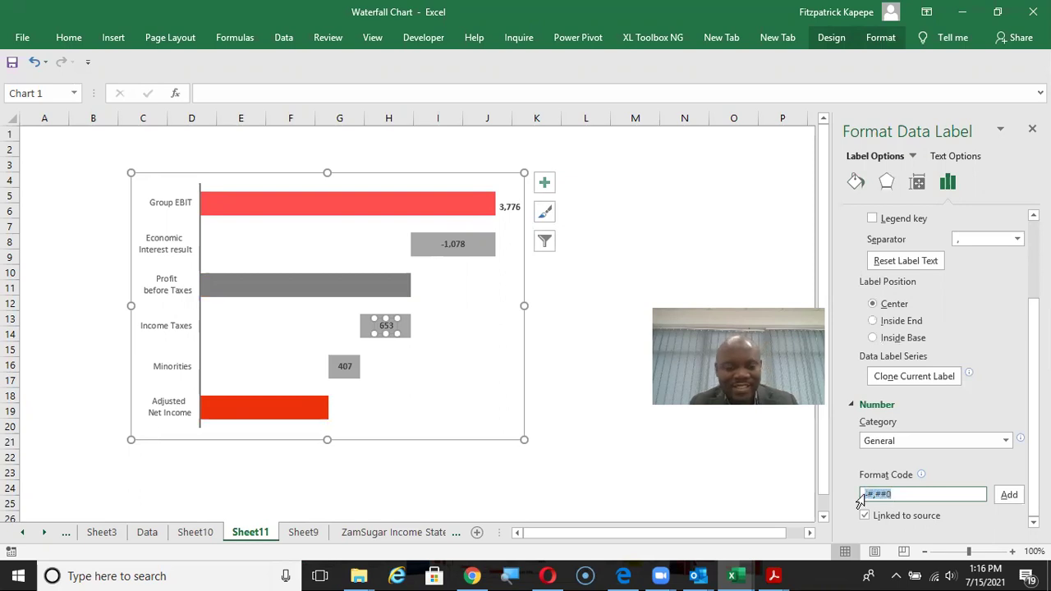
pyautogui.click(1010, 495)
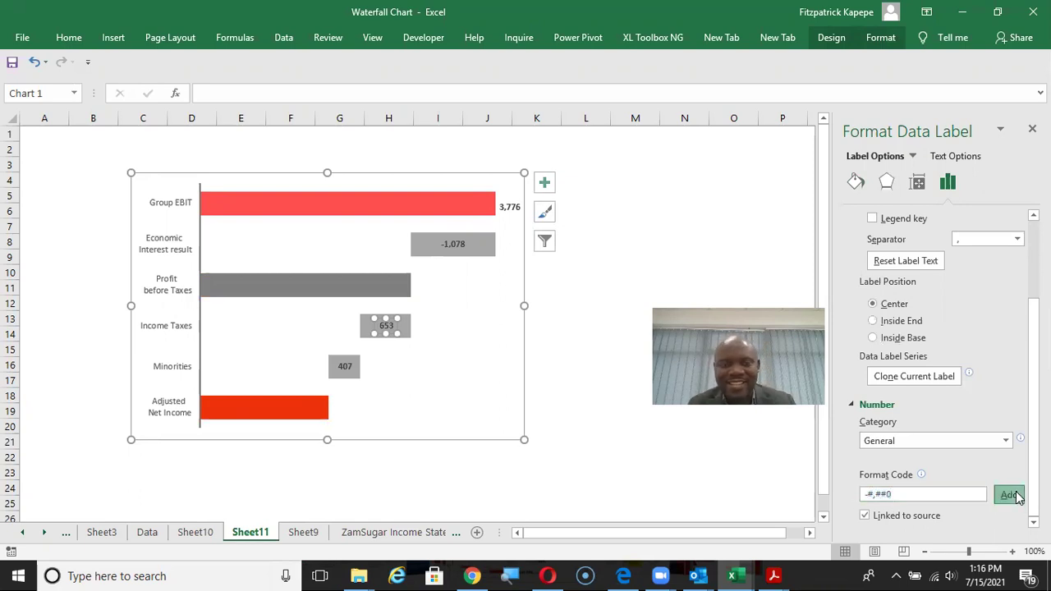
# Apply the custom number format -#,##0 to only the Minorities data label and deselect the chart.
pyautogui.click(344, 365)
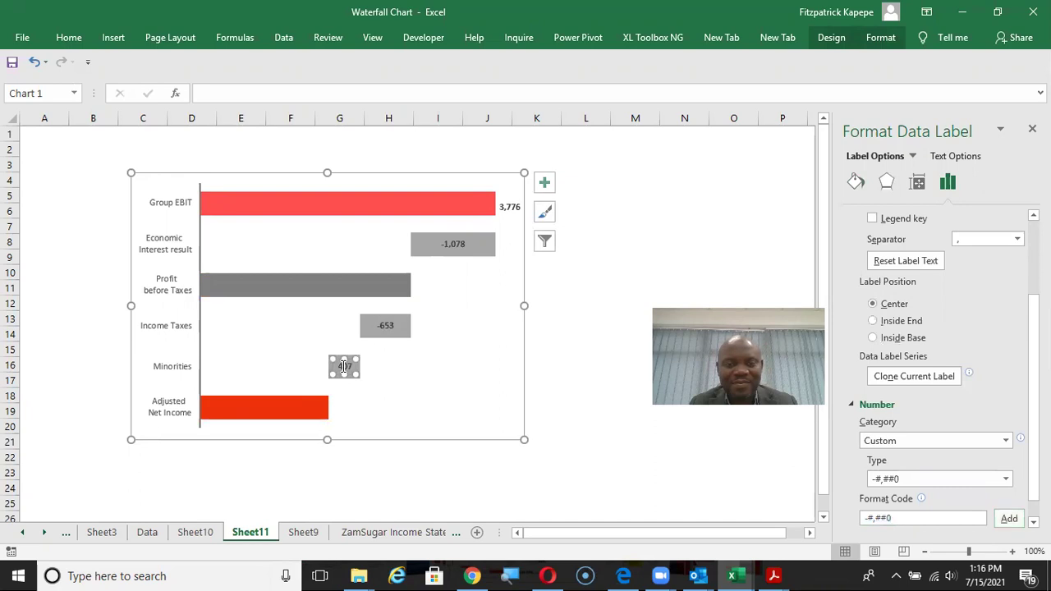
pyautogui.click(890, 497)
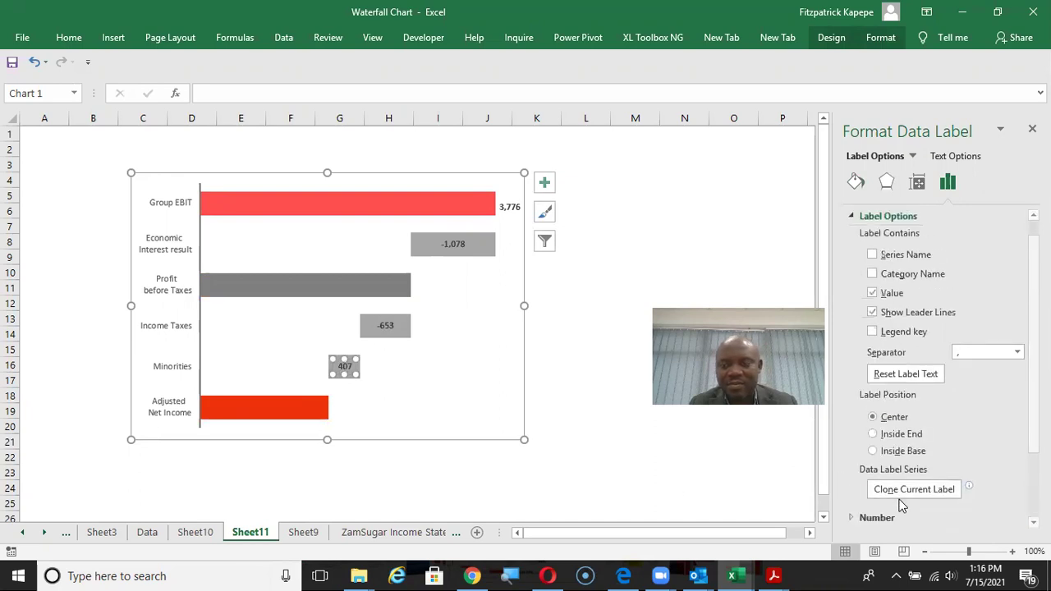
pyautogui.click(855, 517)
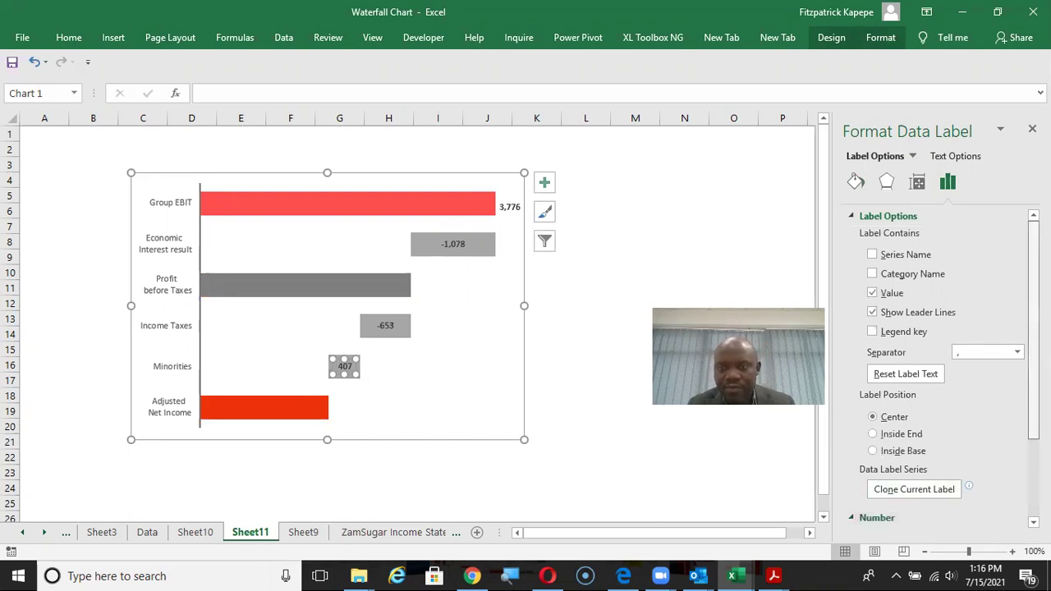
pyautogui.scroll(-3, 935, 369)
pyautogui.click(919, 493)
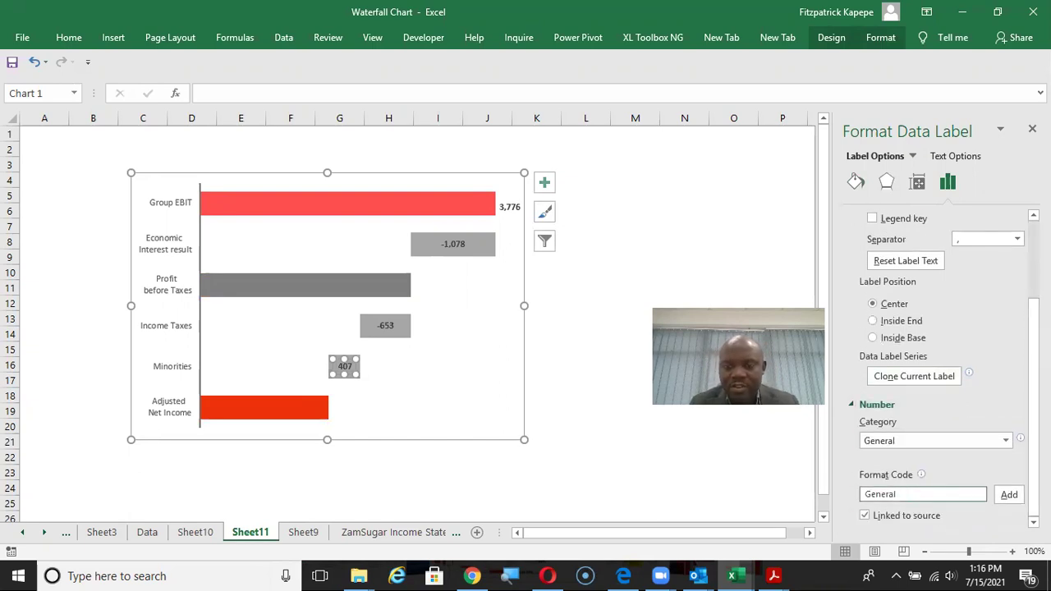
pyautogui.hotkey('ctrl', 'a')
pyautogui.press('BackSpace')
pyautogui.write('-#,##0')
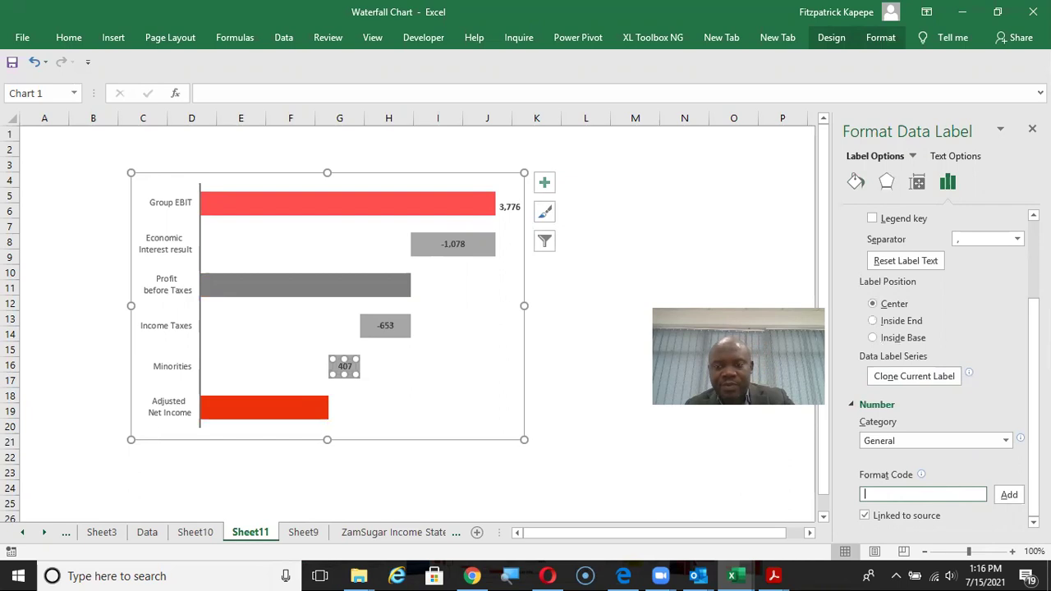
pyautogui.click(1009, 494)
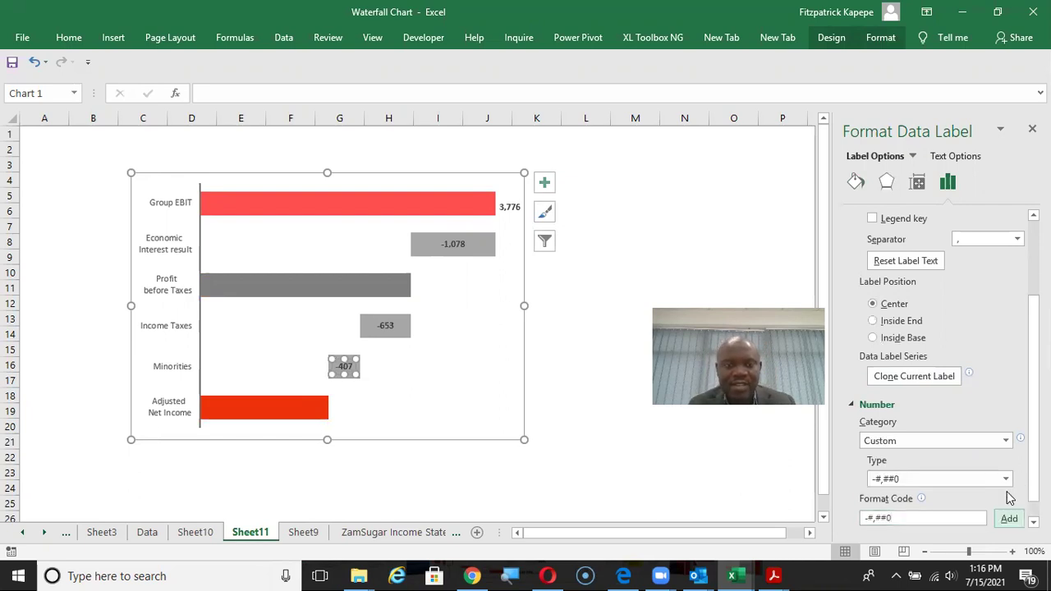
pyautogui.click(594, 372)
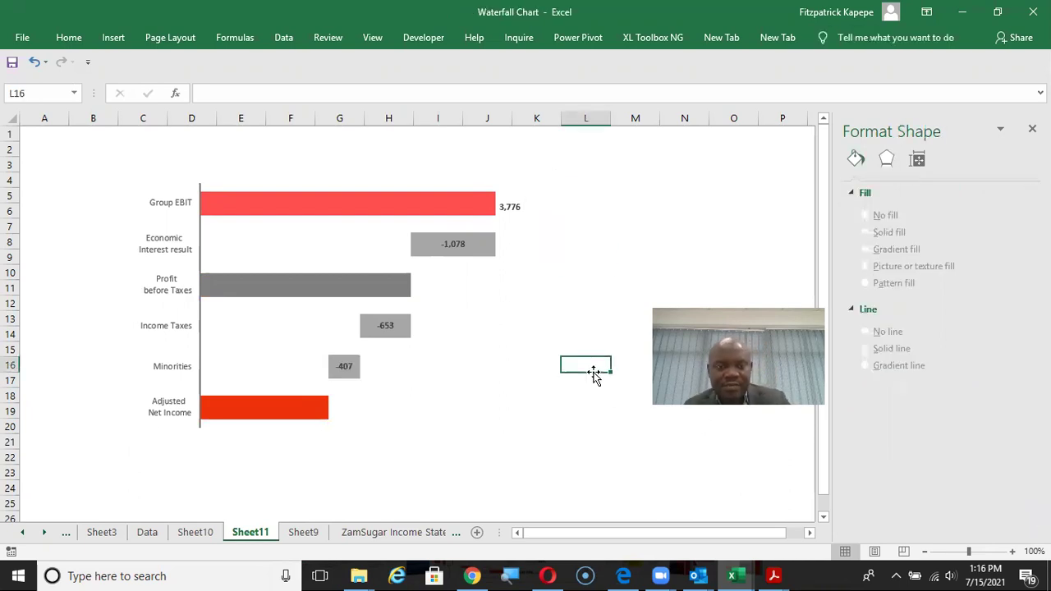
# Check the E.ON slide, add a data label to only the Profit before Taxes bar and place it just beyond the bar's end.
pyautogui.hotkey('alt', 'Tab')
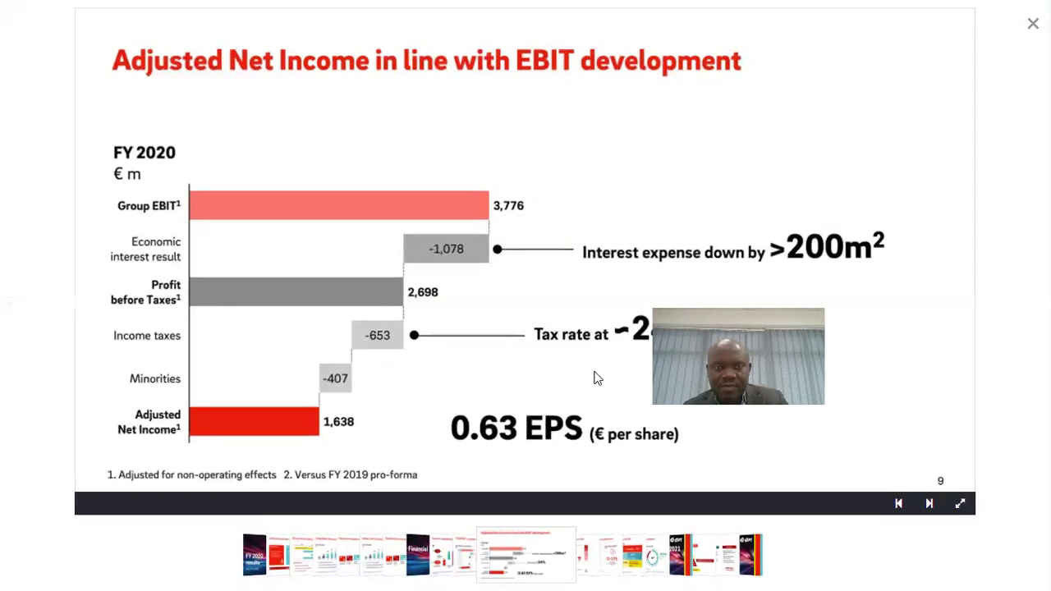
pyautogui.hotkey('alt', 'Tab')
pyautogui.click(393, 294)
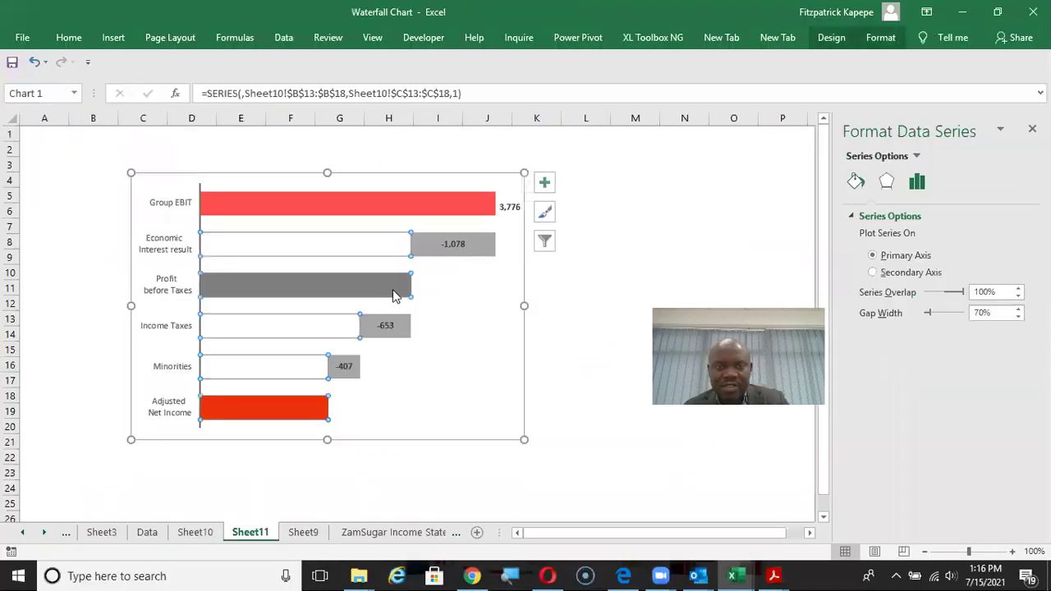
pyautogui.click(393, 295)
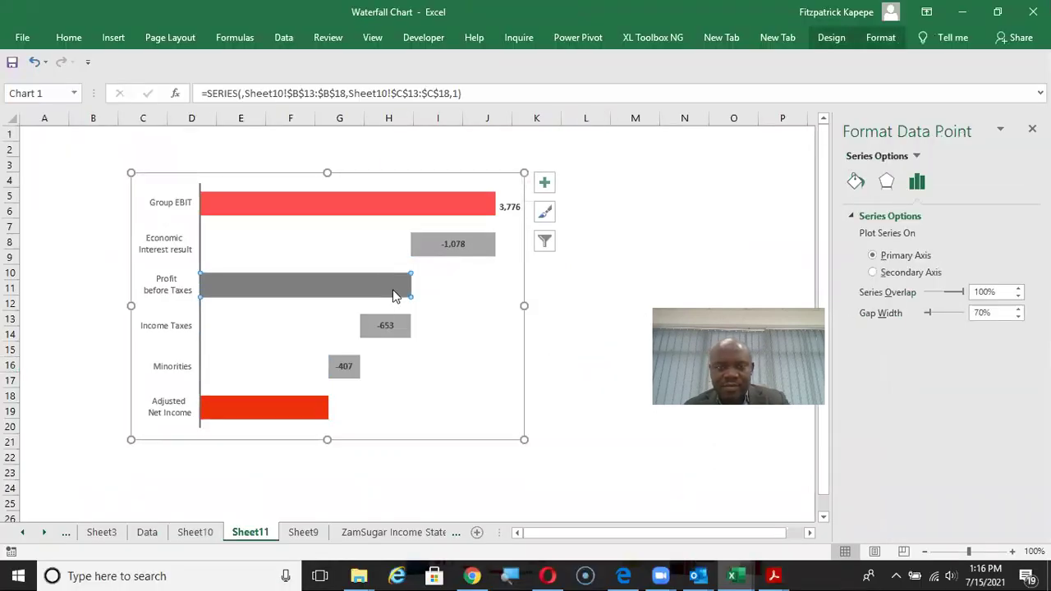
pyautogui.rightClick(393, 294)
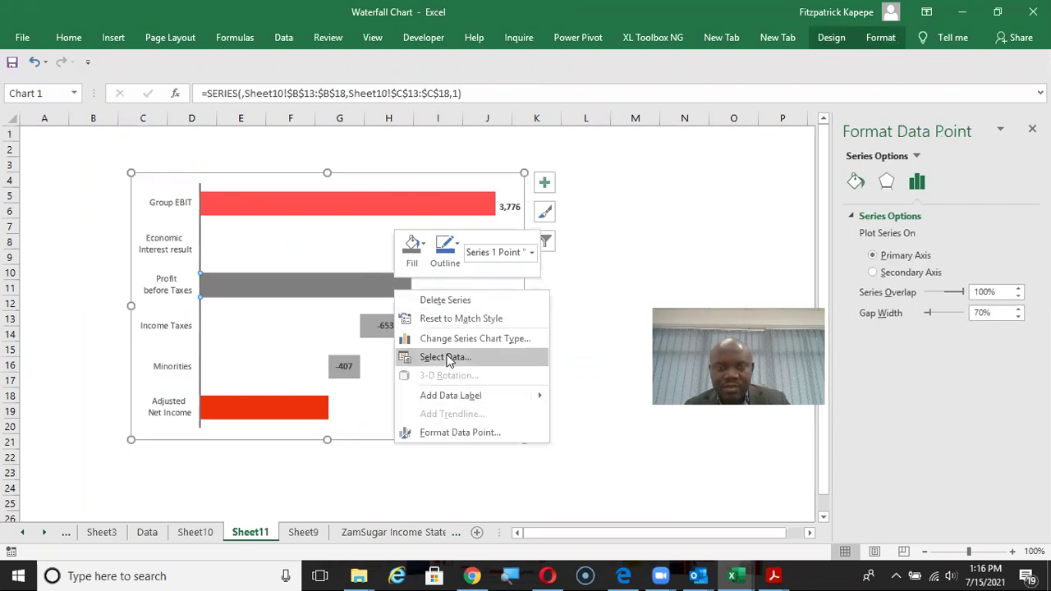
pyautogui.click(443, 396)
pyautogui.click(306, 283)
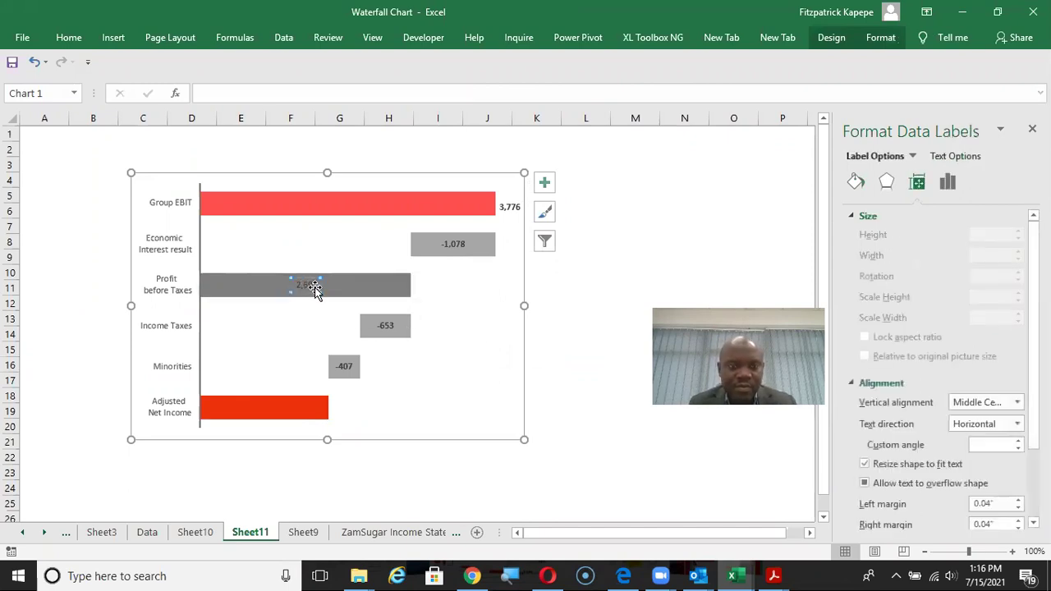
pyautogui.click(315, 289)
pyautogui.moveTo(314, 289); pyautogui.dragTo(441, 291)
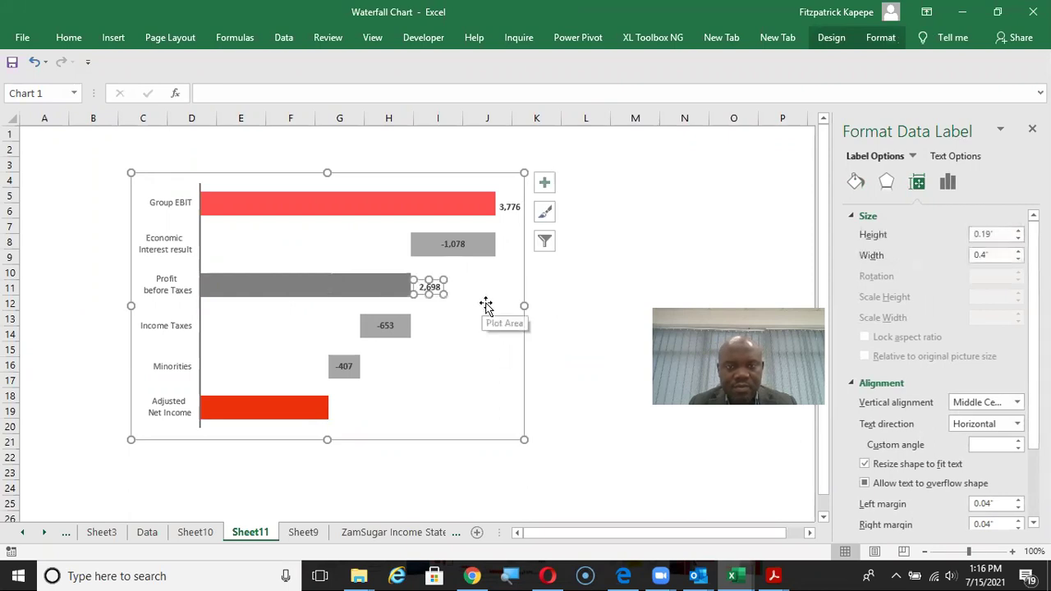
pyautogui.click(577, 279)
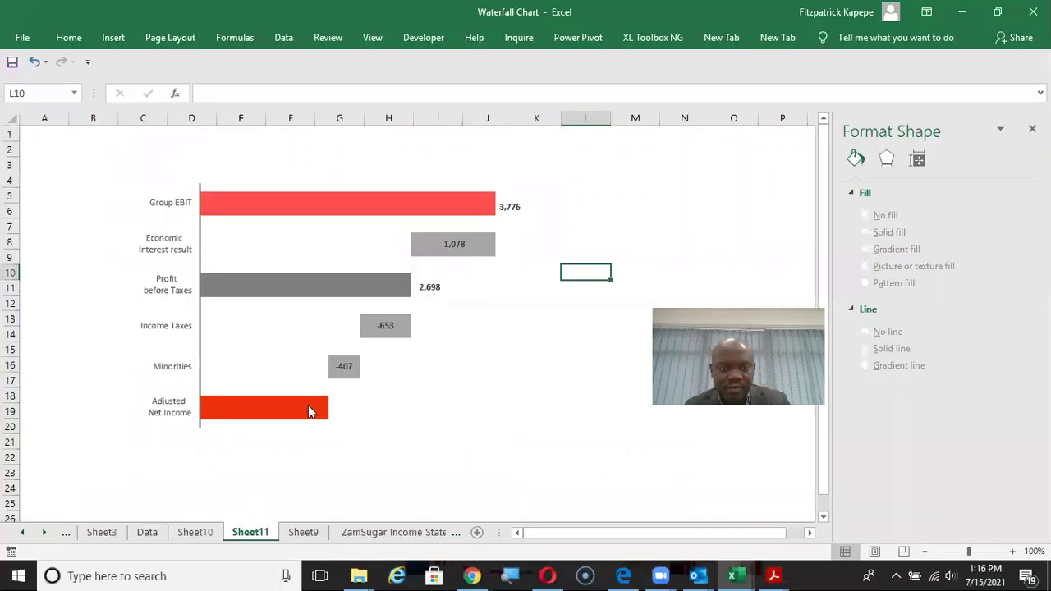
# Add a data label to only the Adjusted Net Income bar and place it just beyond the bar's end.
pyautogui.click(309, 410)
pyautogui.click(308, 407)
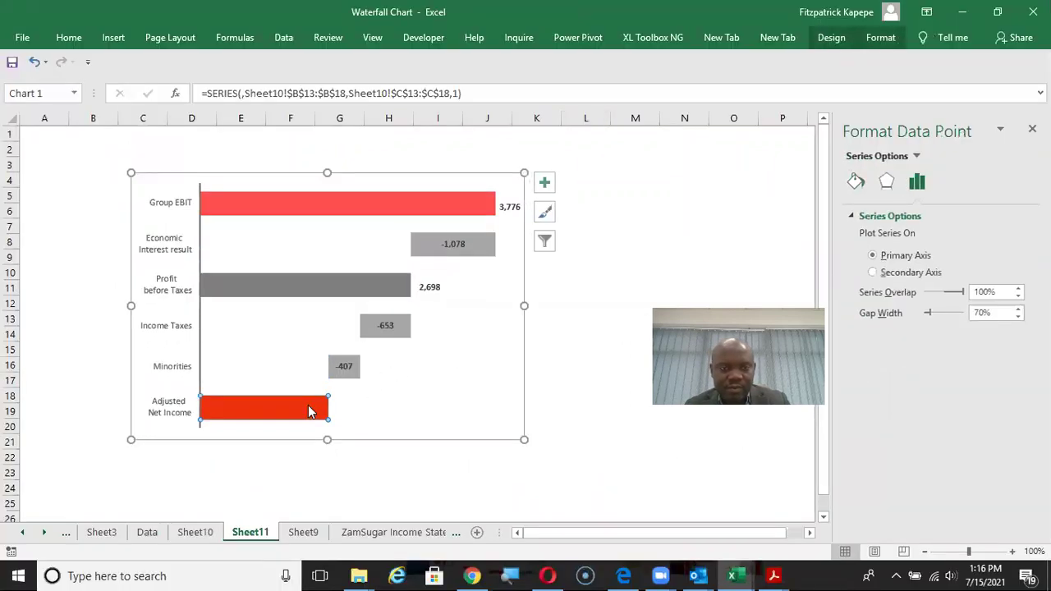
pyautogui.rightClick(308, 407)
pyautogui.click(364, 358)
pyautogui.click(261, 408)
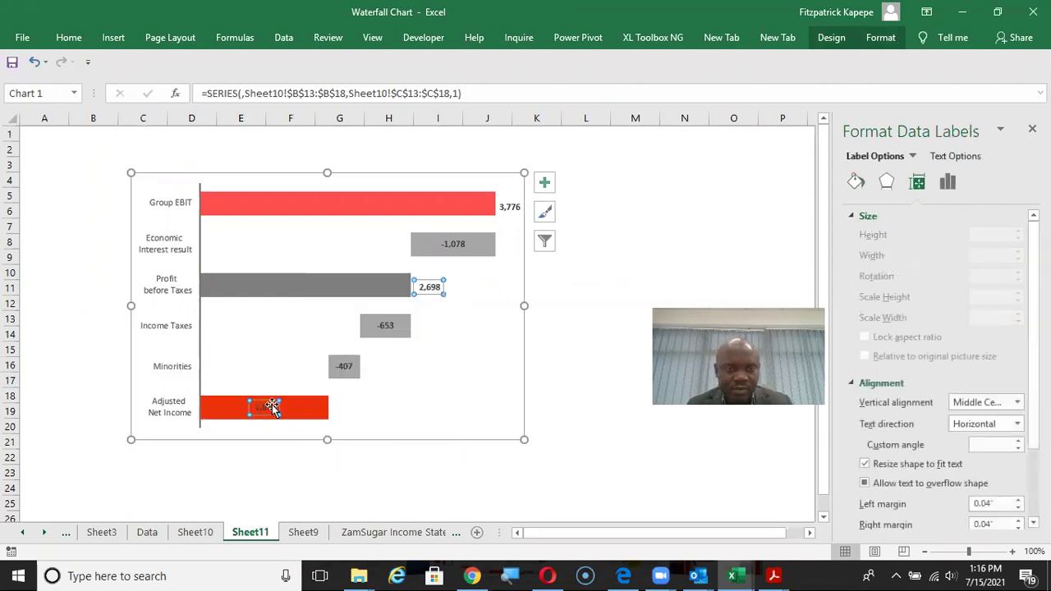
pyautogui.click(264, 406)
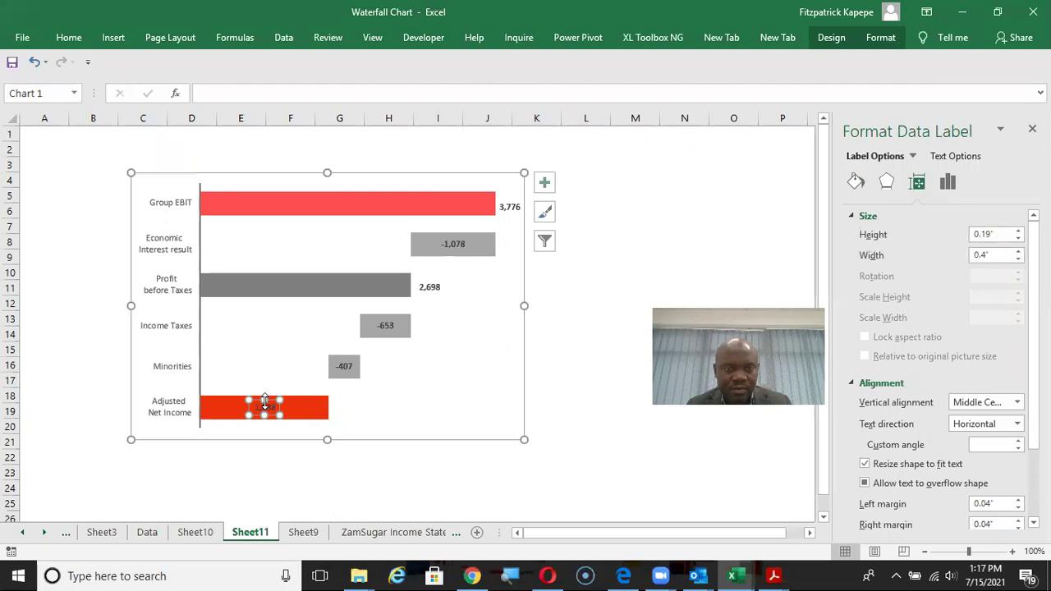
pyautogui.moveTo(278, 408); pyautogui.dragTo(359, 411)
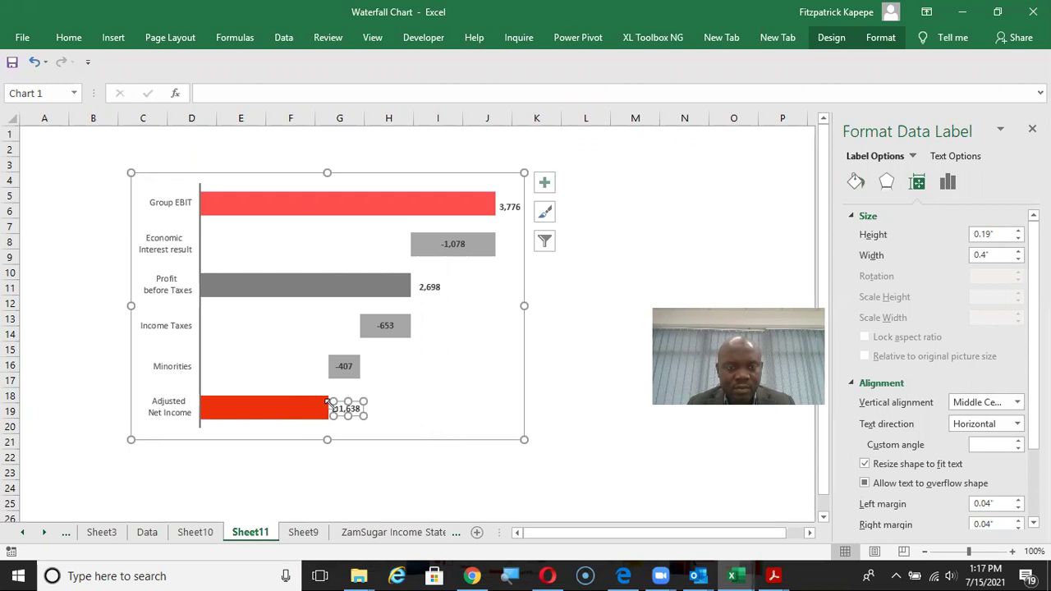
# Delete the leader line between the Adjusted Net Income bar and its data label, and deselect the chart.
pyautogui.click(331, 418)
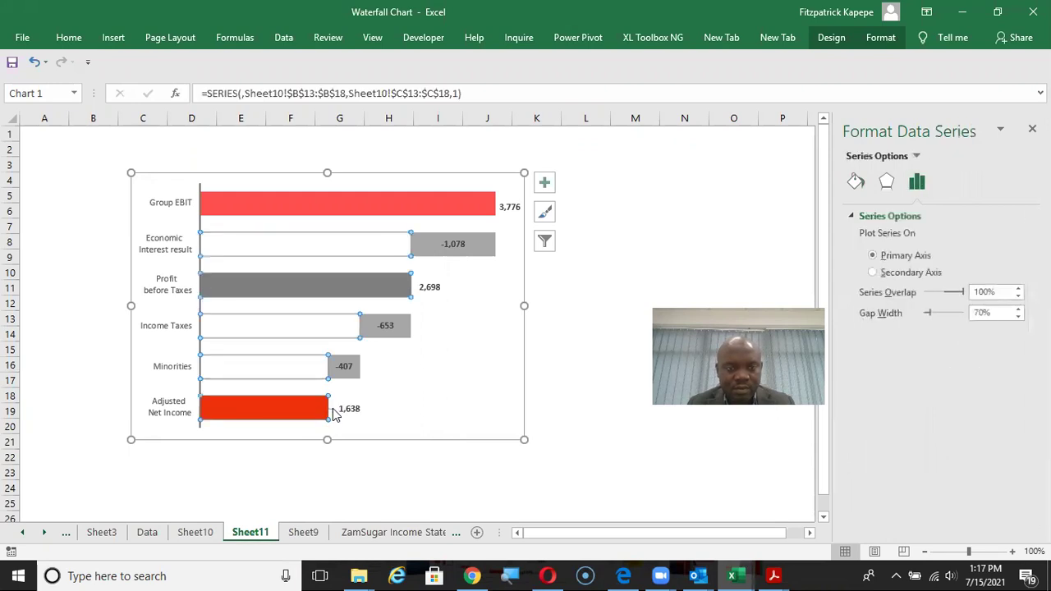
pyautogui.click(332, 412)
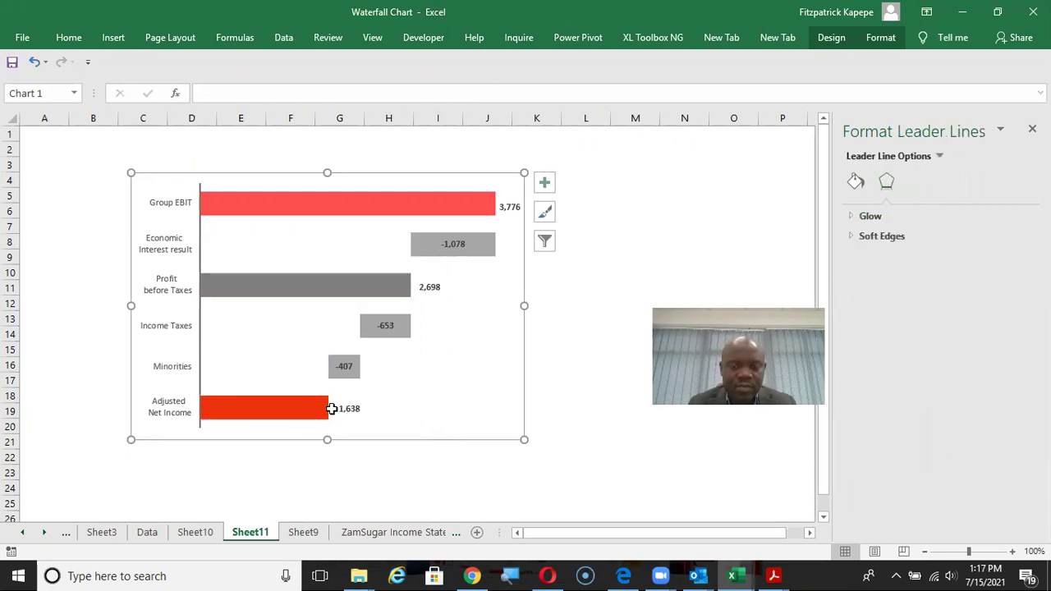
pyautogui.click(332, 409)
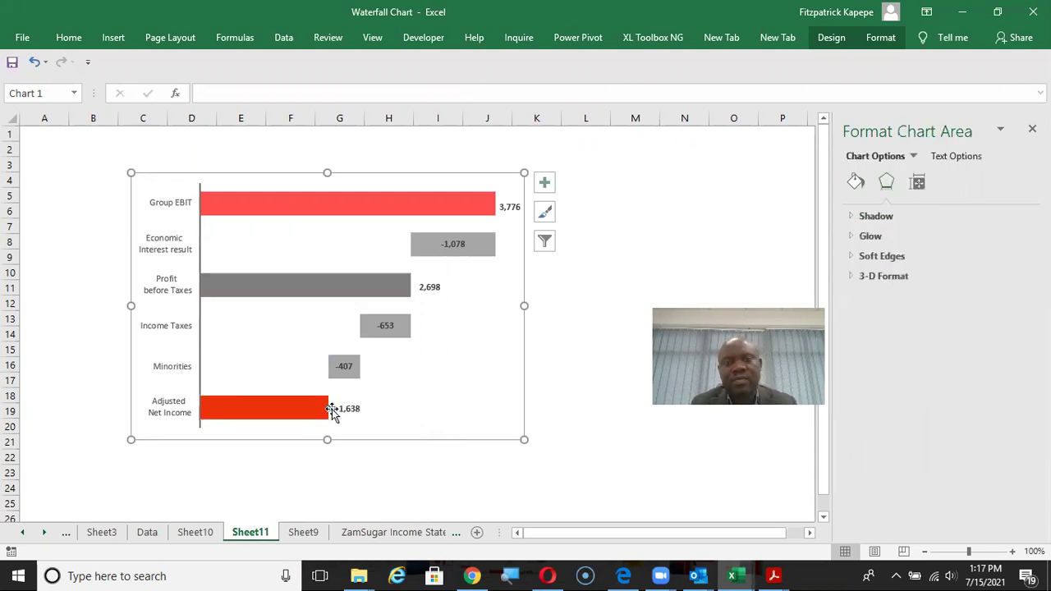
pyautogui.click(582, 273)
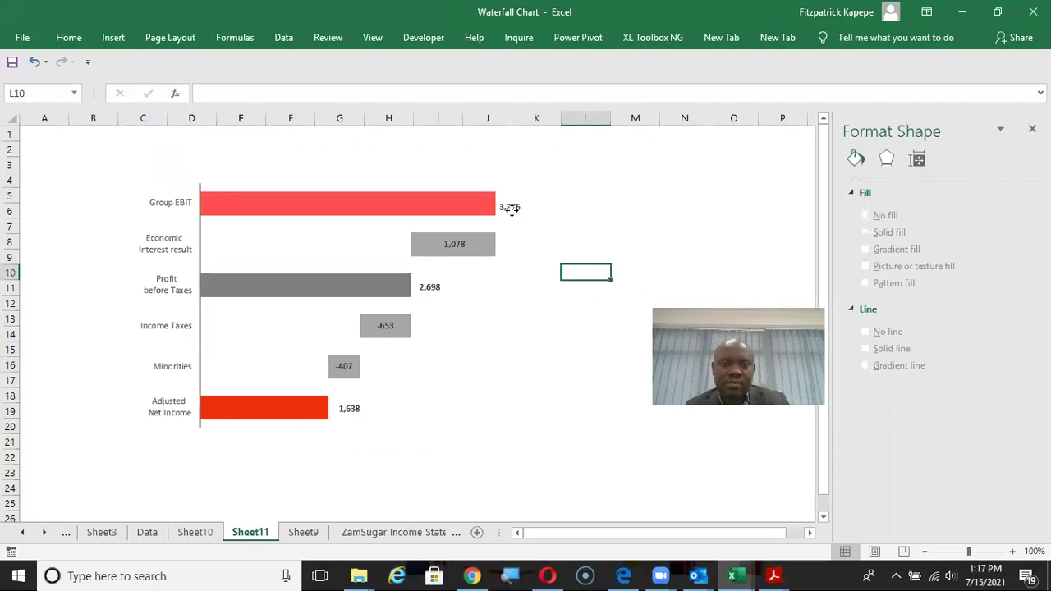
pyautogui.click(509, 209)
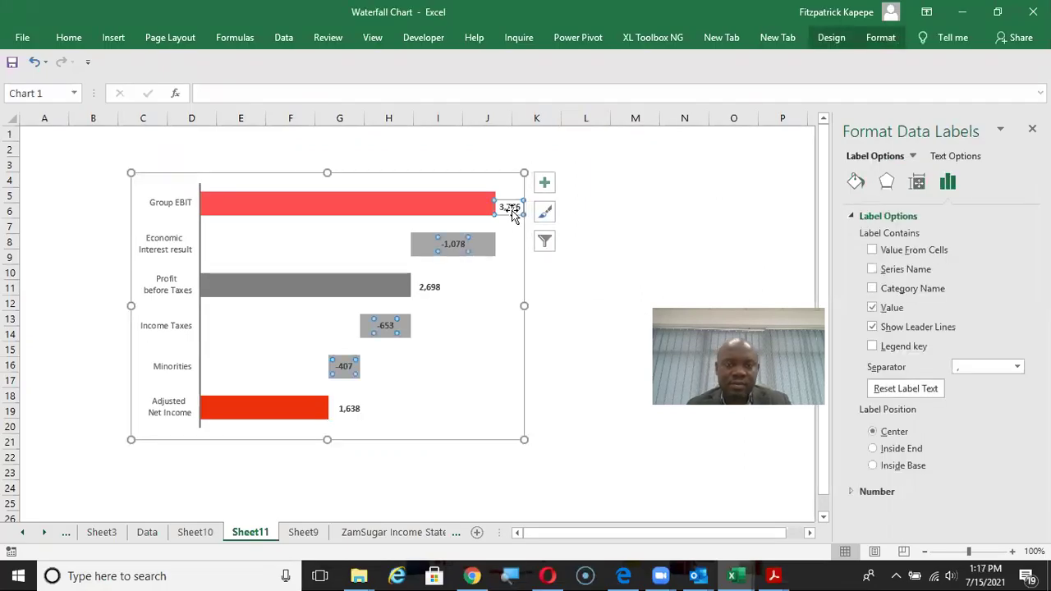
pyautogui.click(70, 39)
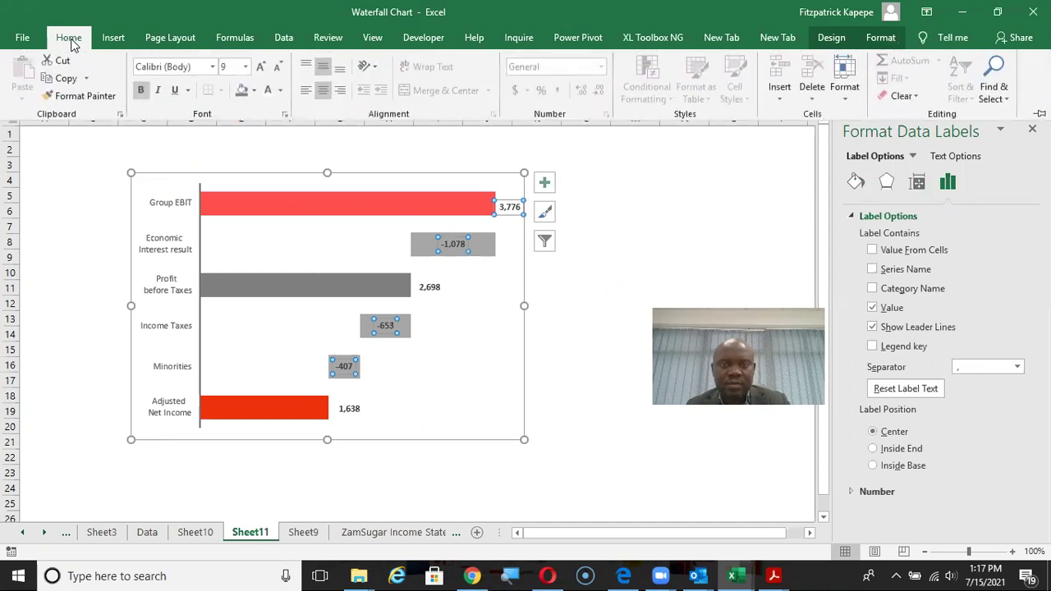
pyautogui.click(627, 174)
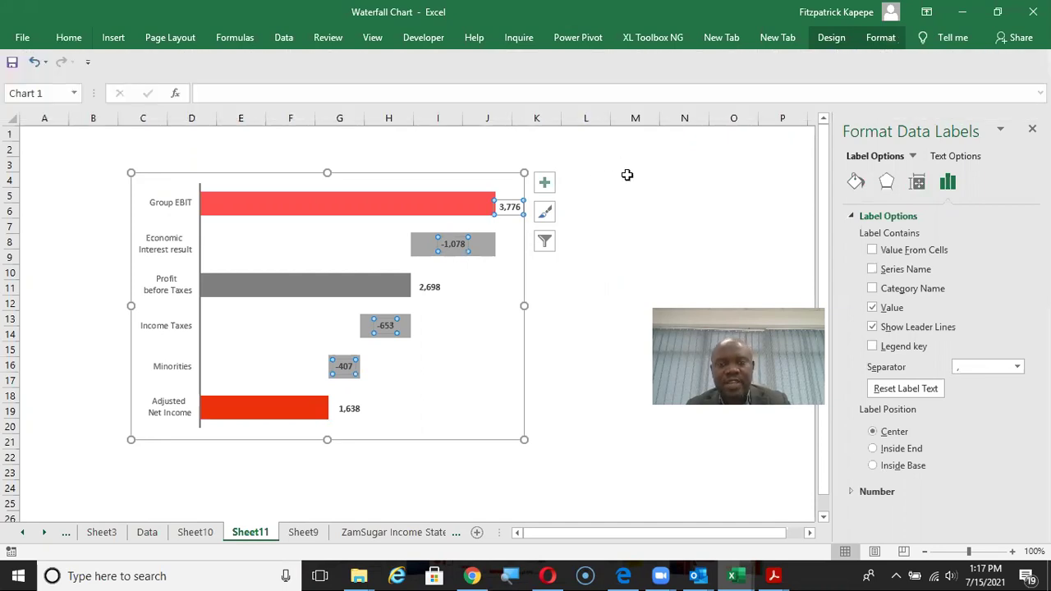
pyautogui.click(633, 223)
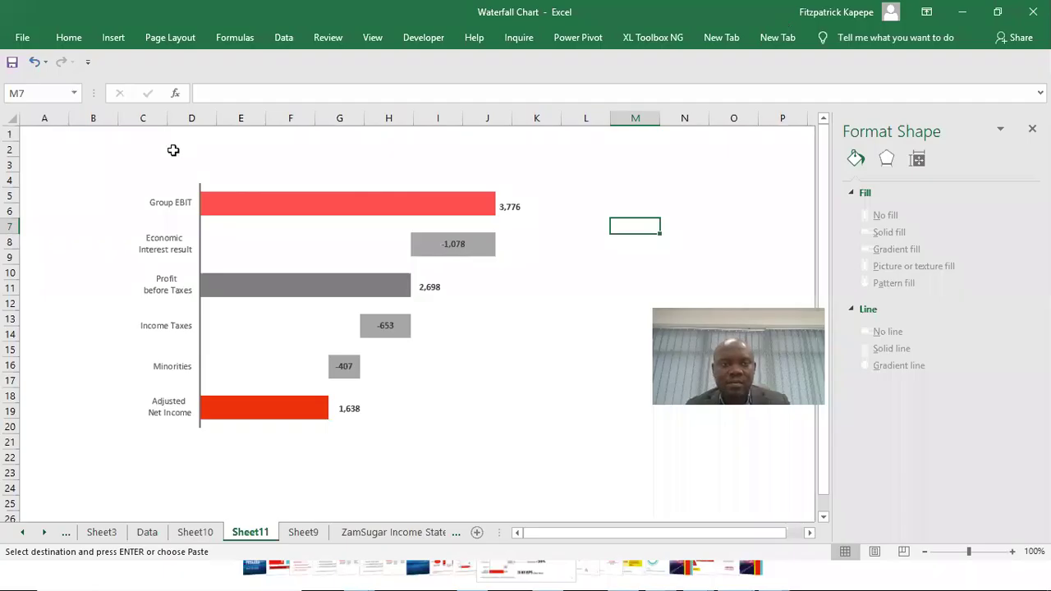
# Paste the copied heading lines "Adjusted Net Income in line with EBIT development", "FY 2020" and "£ m" into C2:C4.
pyautogui.click(172, 150)
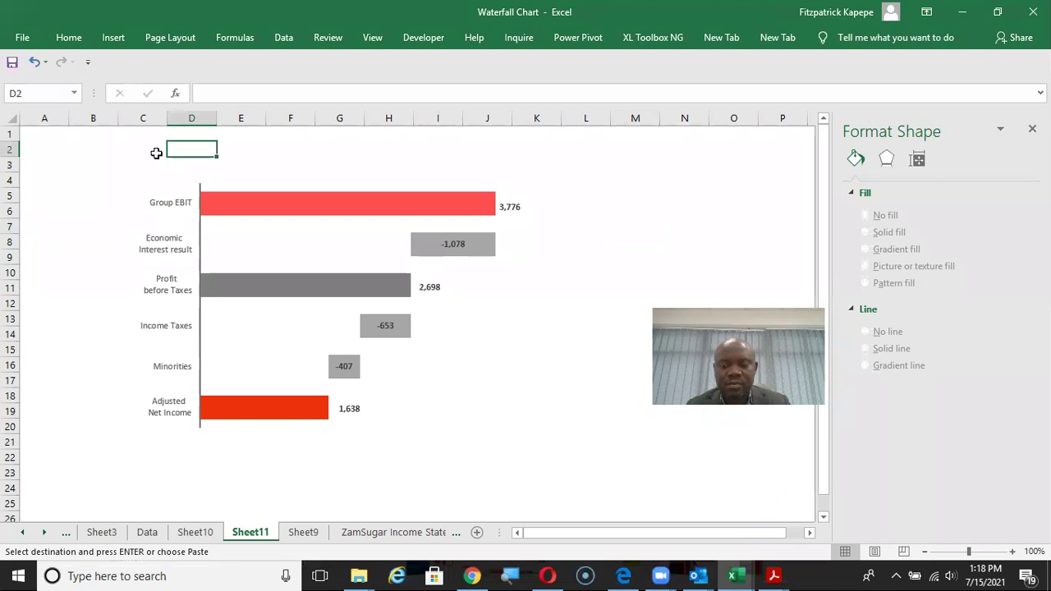
pyautogui.click(156, 155)
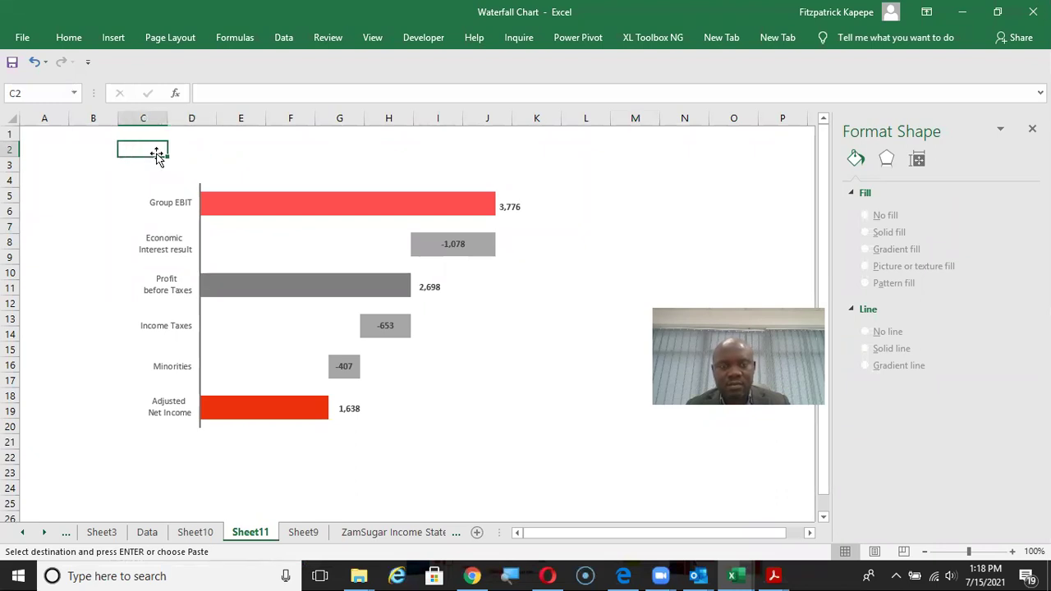
pyautogui.write('Adjusted Net Income in line with EBIT development FY 2020 £ m')
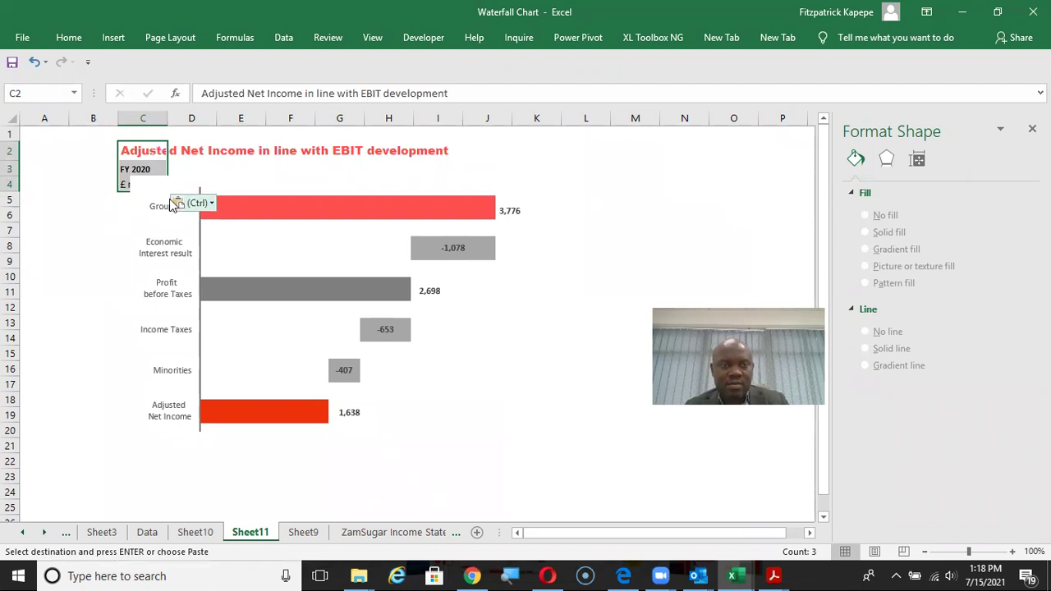
# Set the chart area to No fill so the heading cells beneath it show through, and deselect the chart.
pyautogui.click(164, 185)
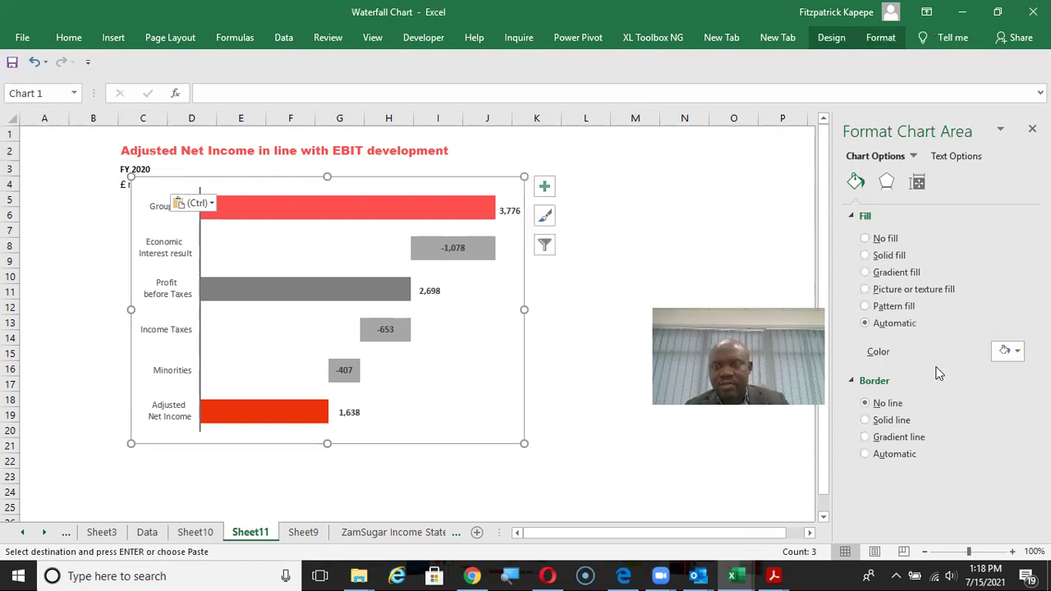
pyautogui.click(864, 238)
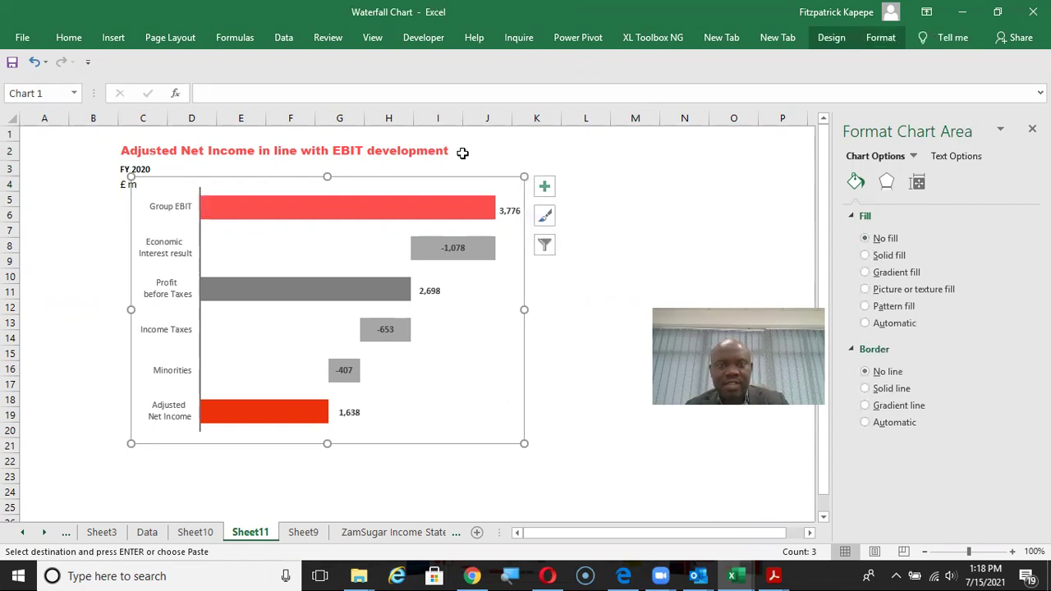
pyautogui.click(645, 168)
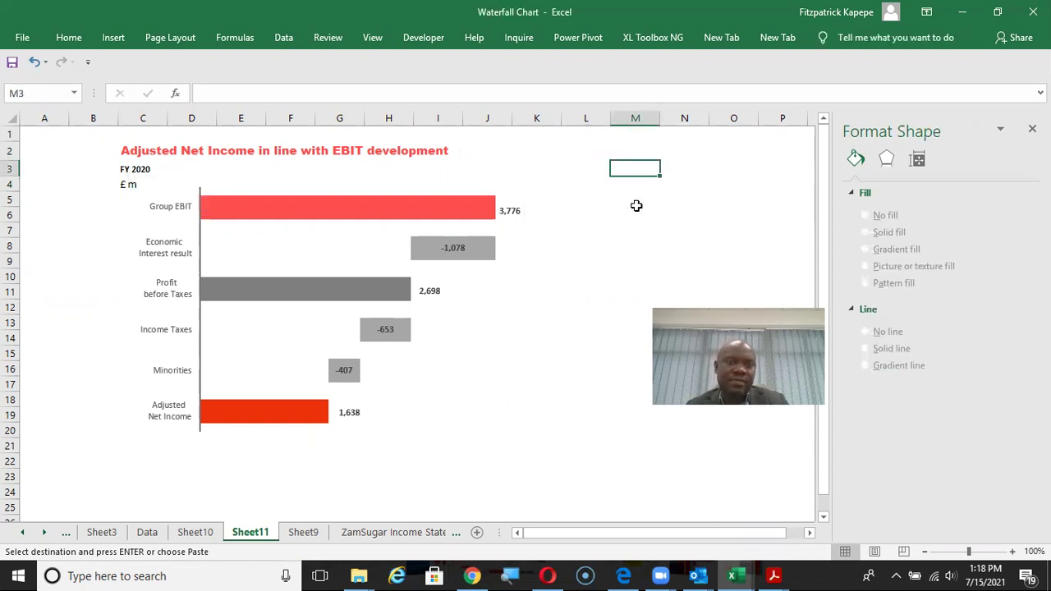
pyautogui.click(666, 229)
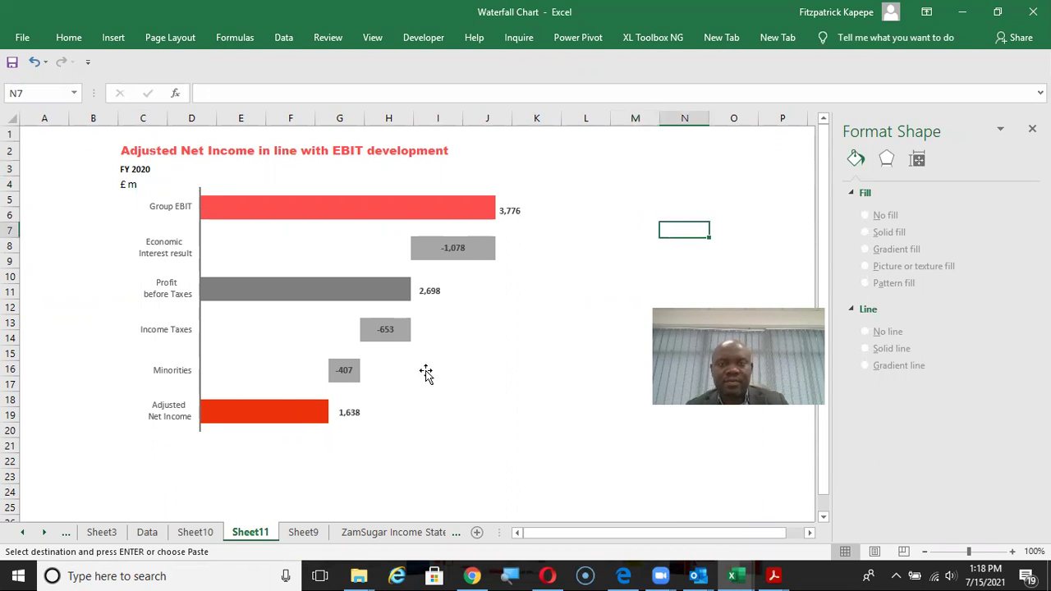
pyautogui.click(451, 440)
pyautogui.click(633, 258)
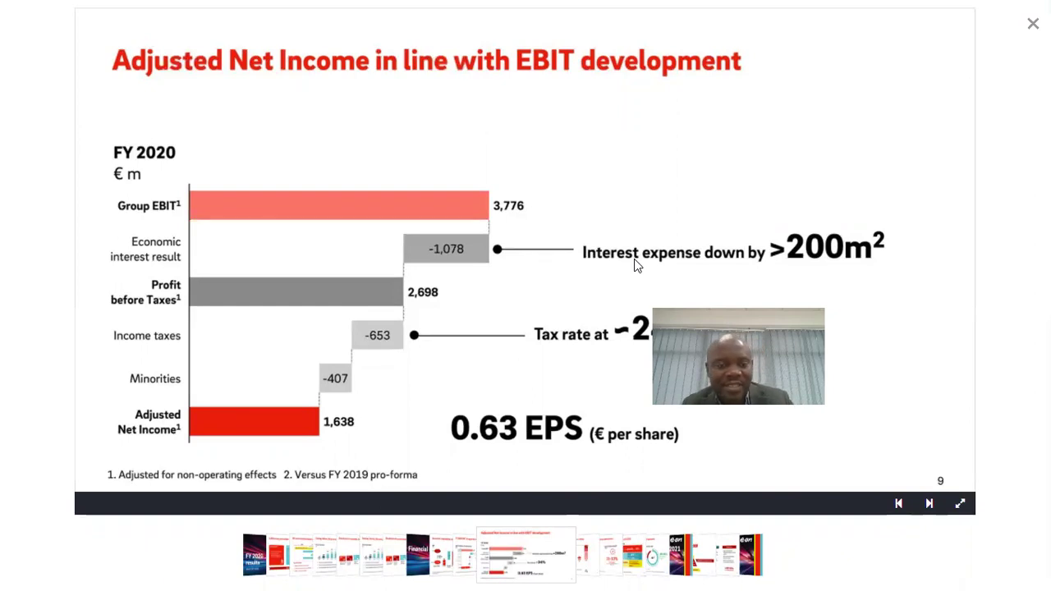
# Compare the bar colors with the slide and give only the Income Taxes bar a lighter gray solid fill.
pyautogui.hotkey('alt', 'Tab')
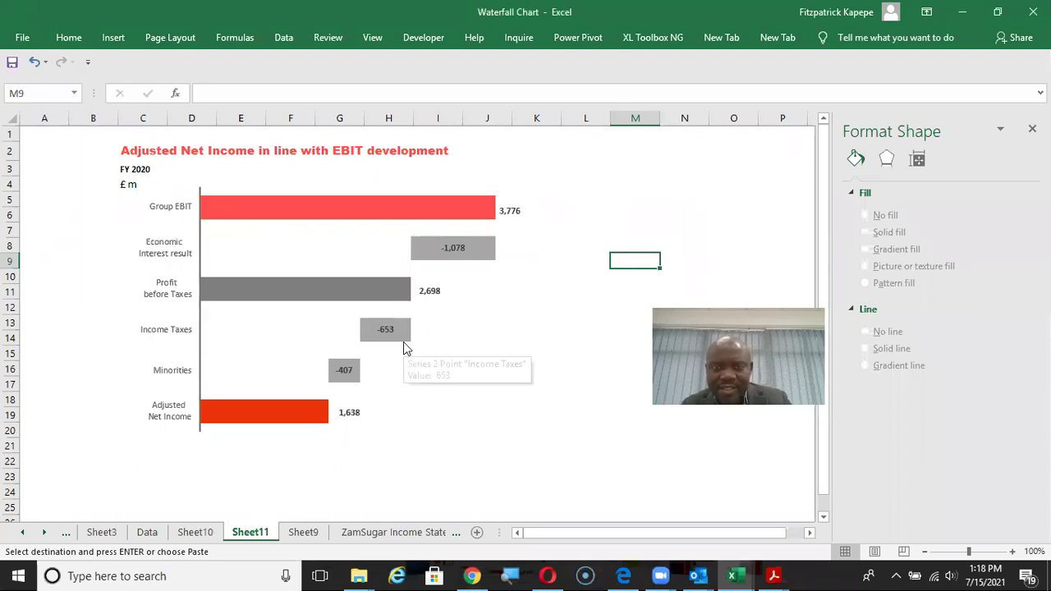
pyautogui.hotkey('alt', 'Tab')
pyautogui.hotkey('alt', 'Tab')
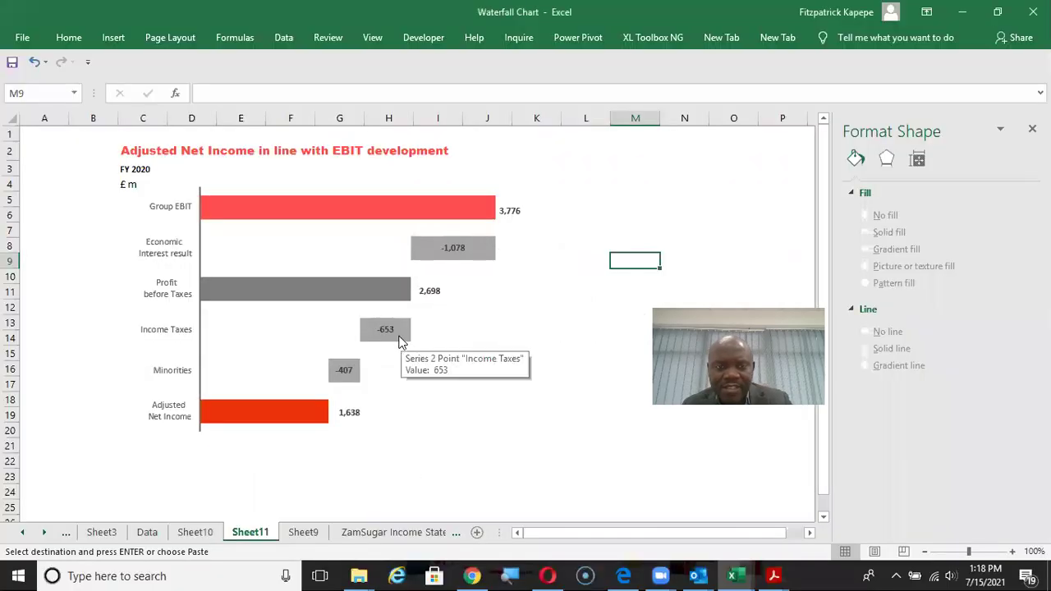
pyautogui.click(400, 338)
pyautogui.click(400, 340)
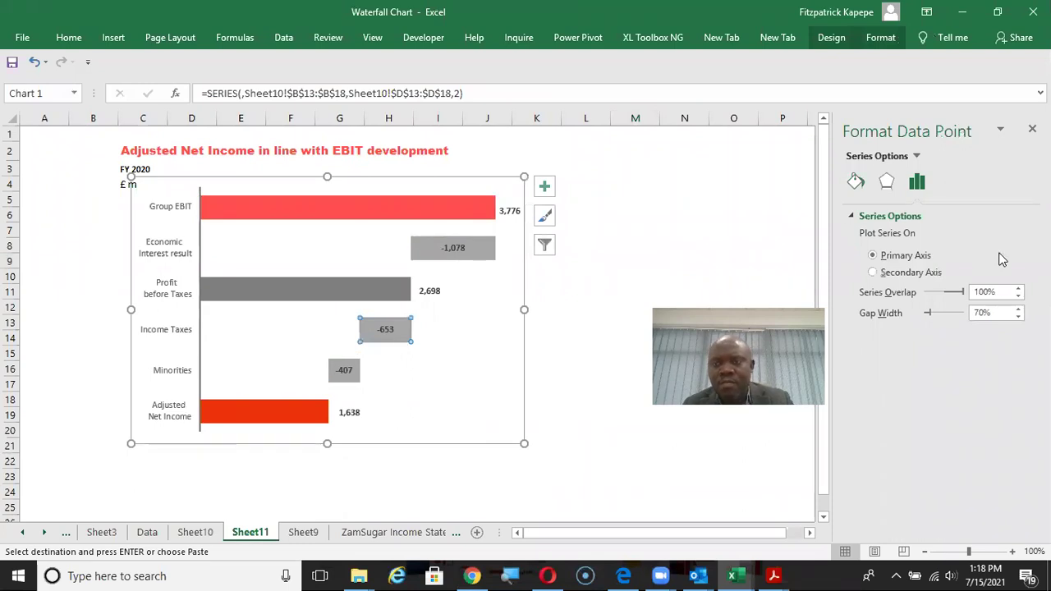
pyautogui.click(856, 182)
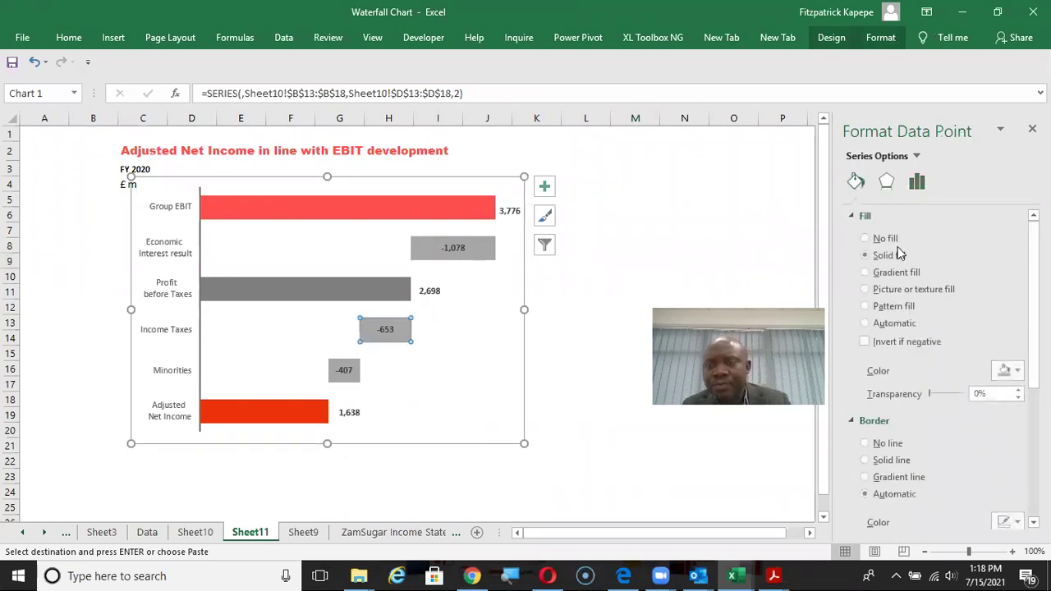
pyautogui.click(1017, 373)
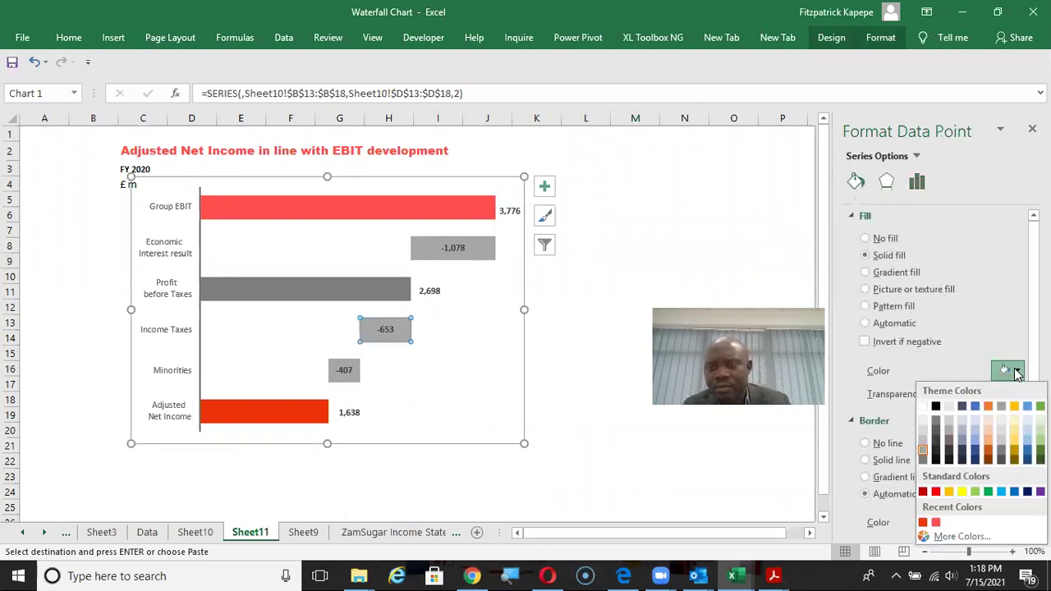
pyautogui.click(922, 436)
# Give only the Minorities bar the same lighter gray solid fill as the Income Taxes bar.
pyautogui.click(344, 370)
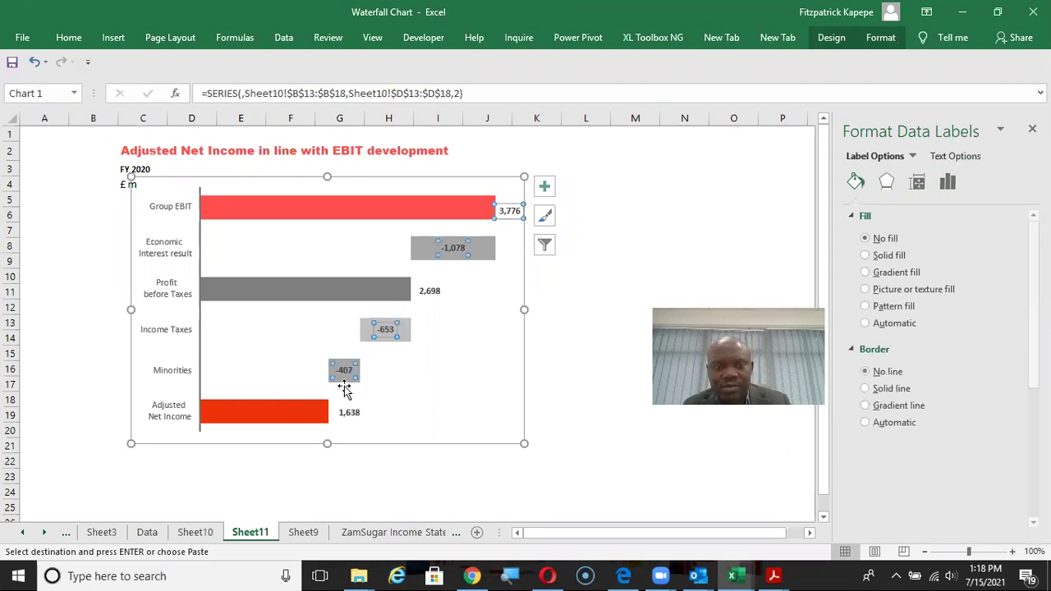
pyautogui.click(344, 376)
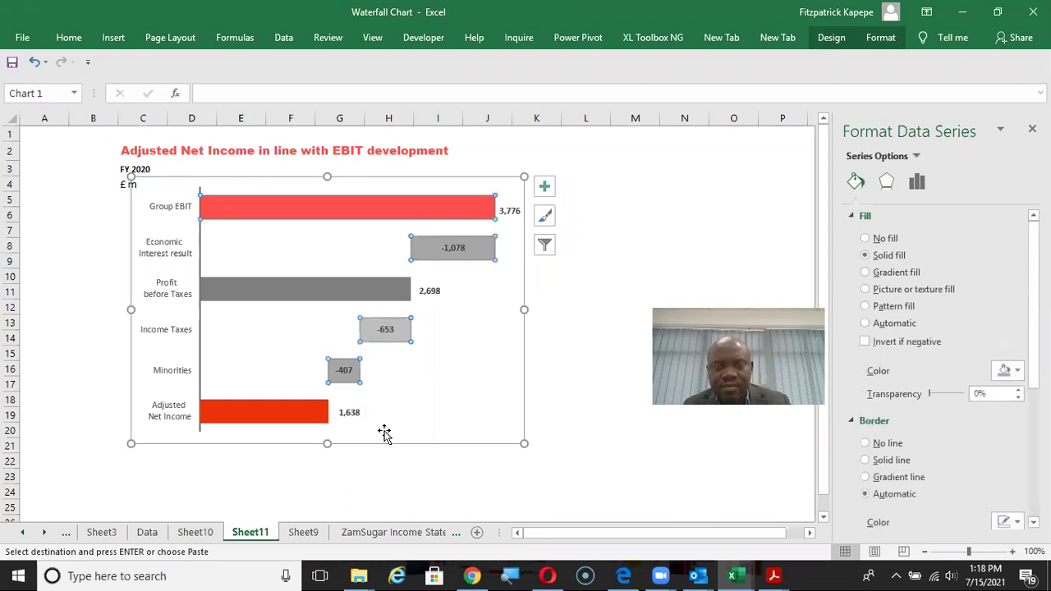
pyautogui.click(344, 370)
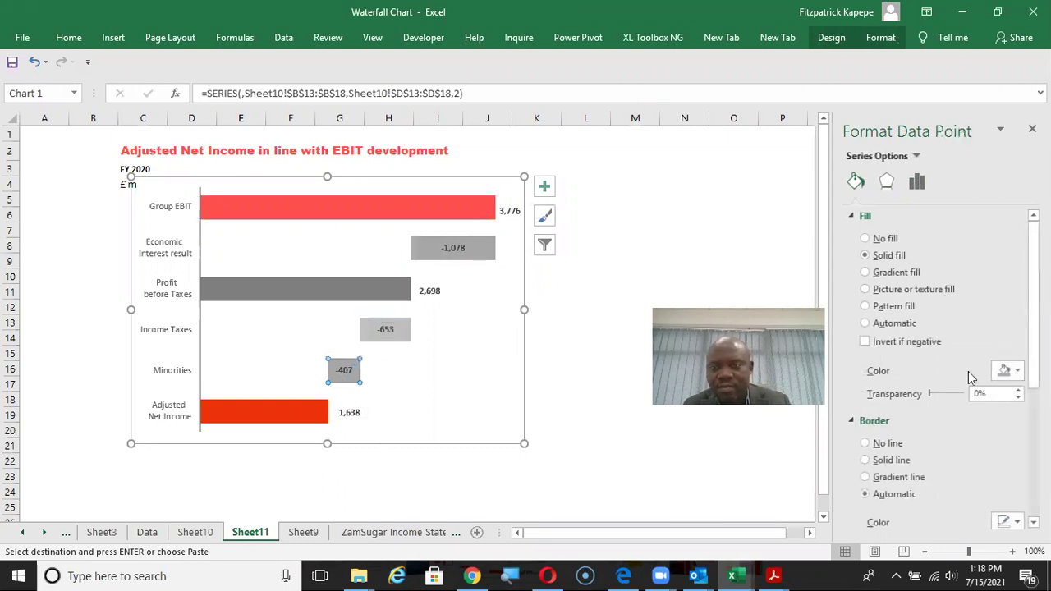
pyautogui.click(1006, 370)
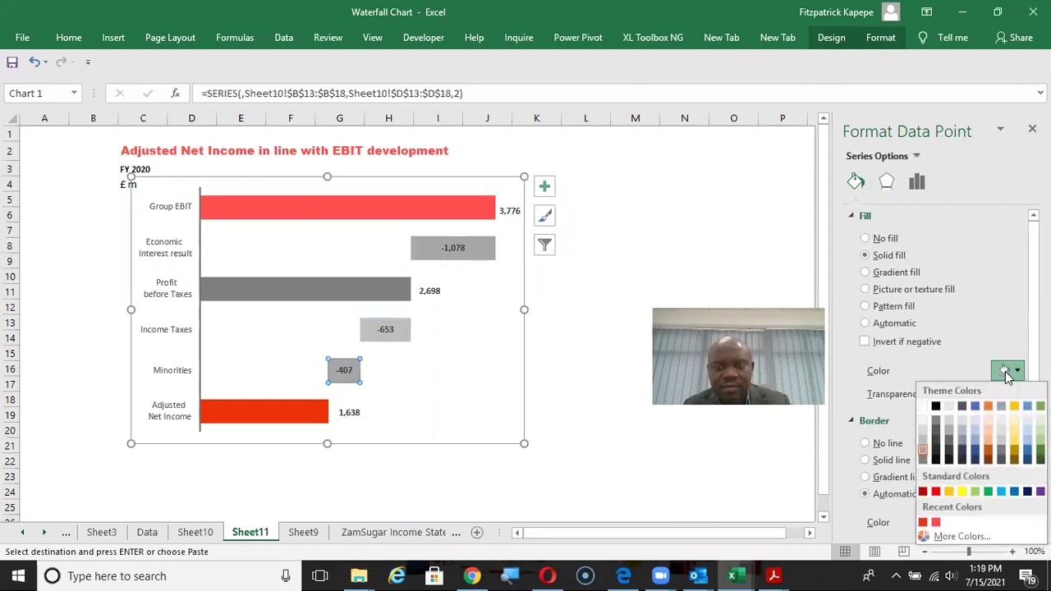
pyautogui.click(925, 444)
# Deselect the chart and switch to the E.ON slide to compare it with the formatted waterfall chart.
pyautogui.click(585, 277)
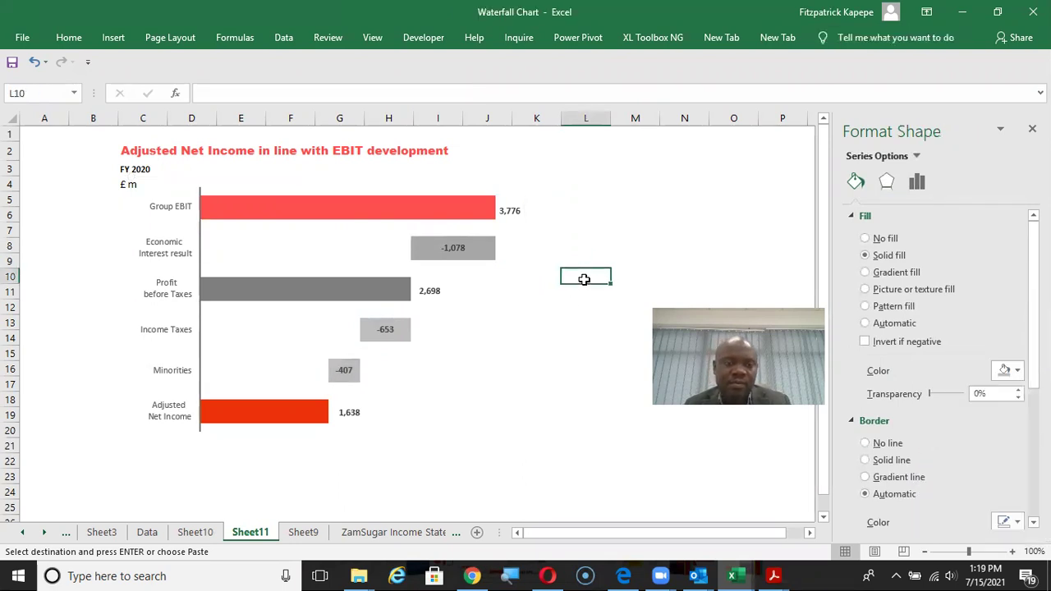
pyautogui.click(661, 215)
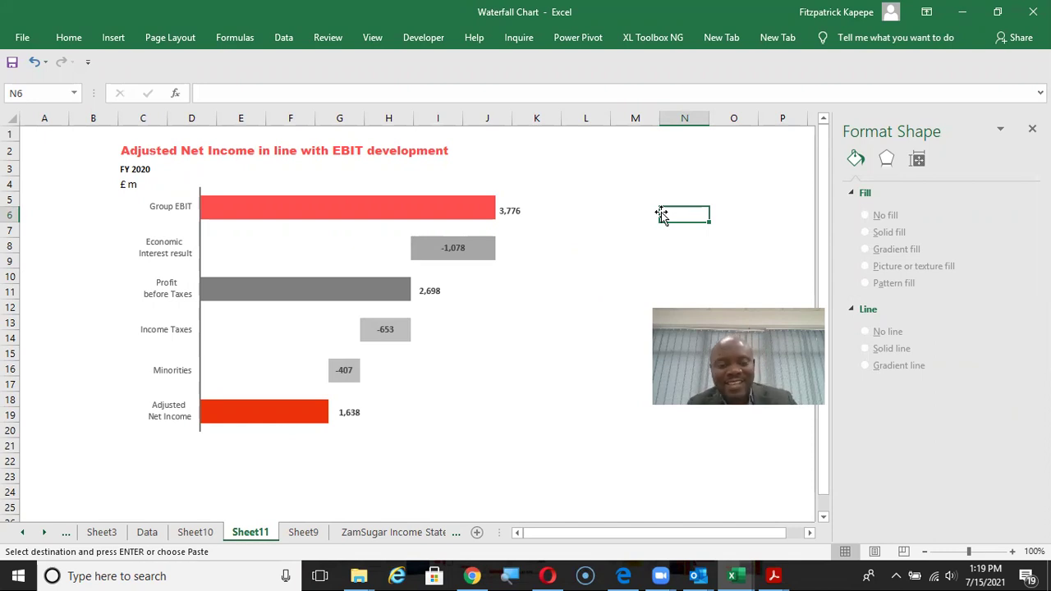
pyautogui.hotkey('alt', 'Tab')
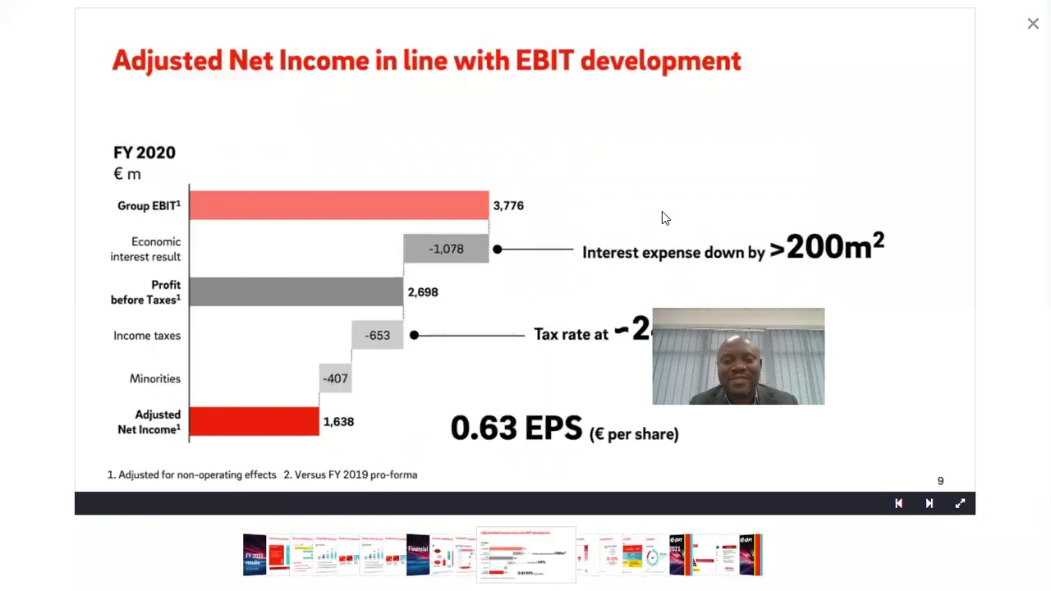